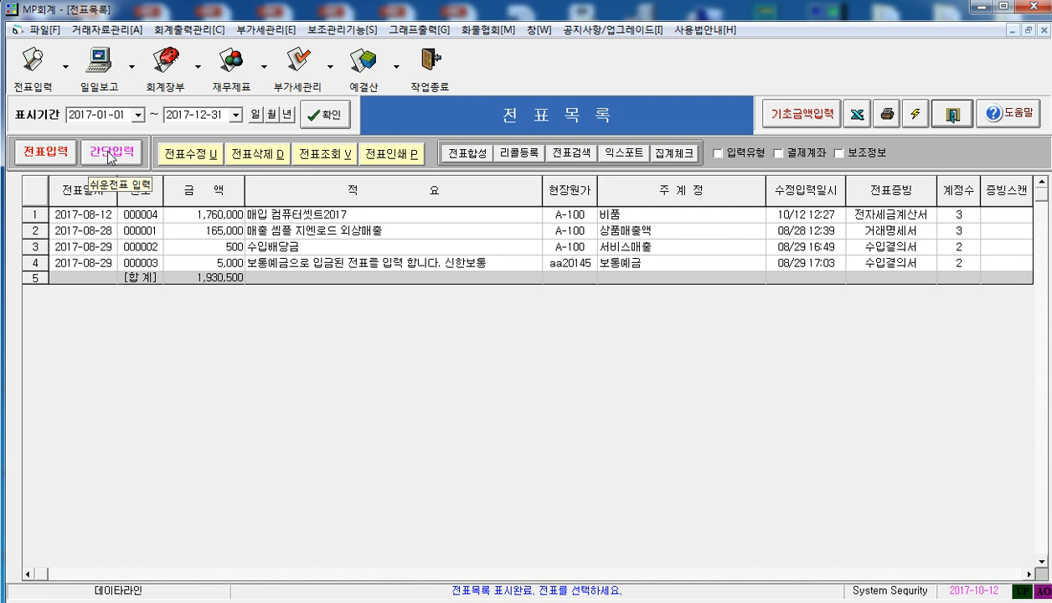
Start a transfer voucher entry, open the asset code list from its code settings and look through the registered assets
click(42, 154)
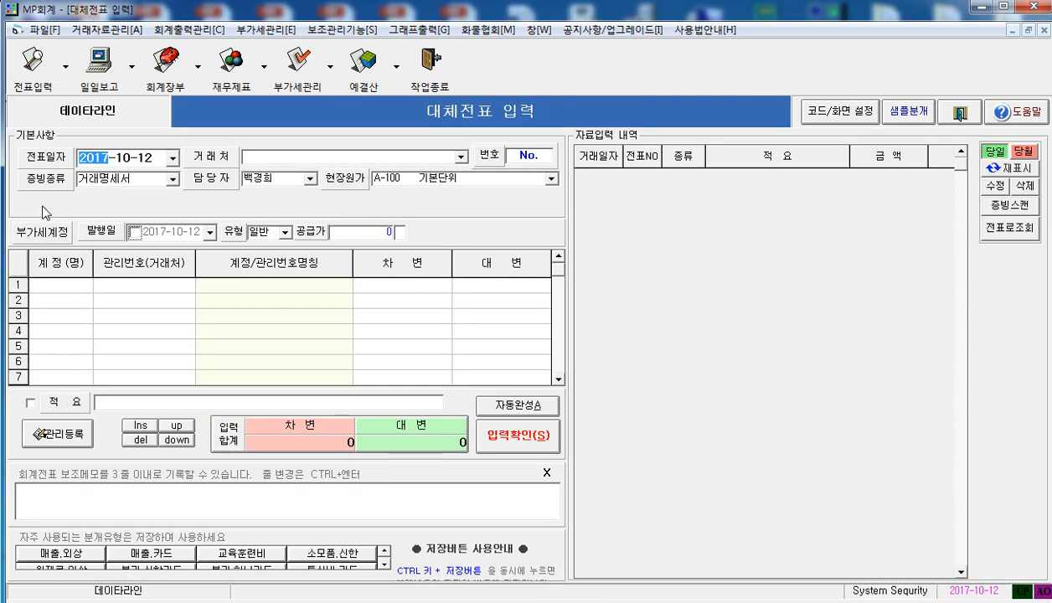
click(60, 285)
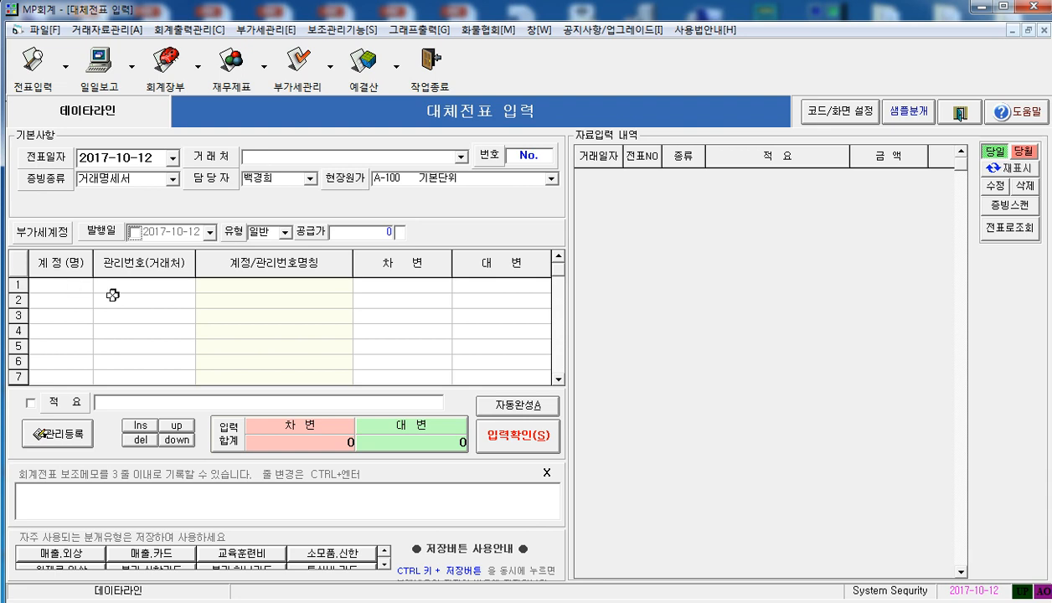
click(841, 112)
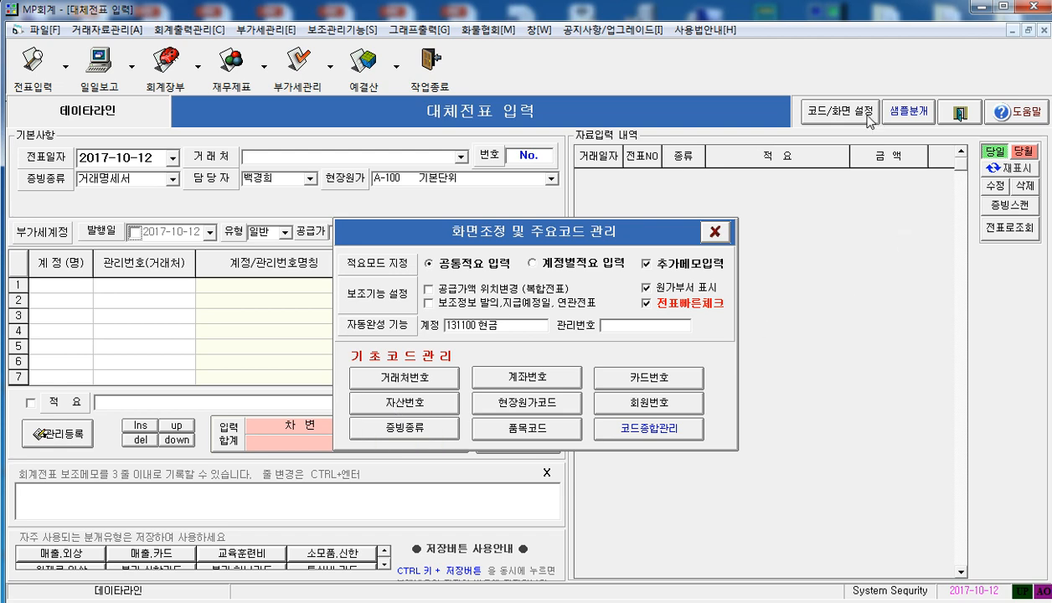
click(391, 403)
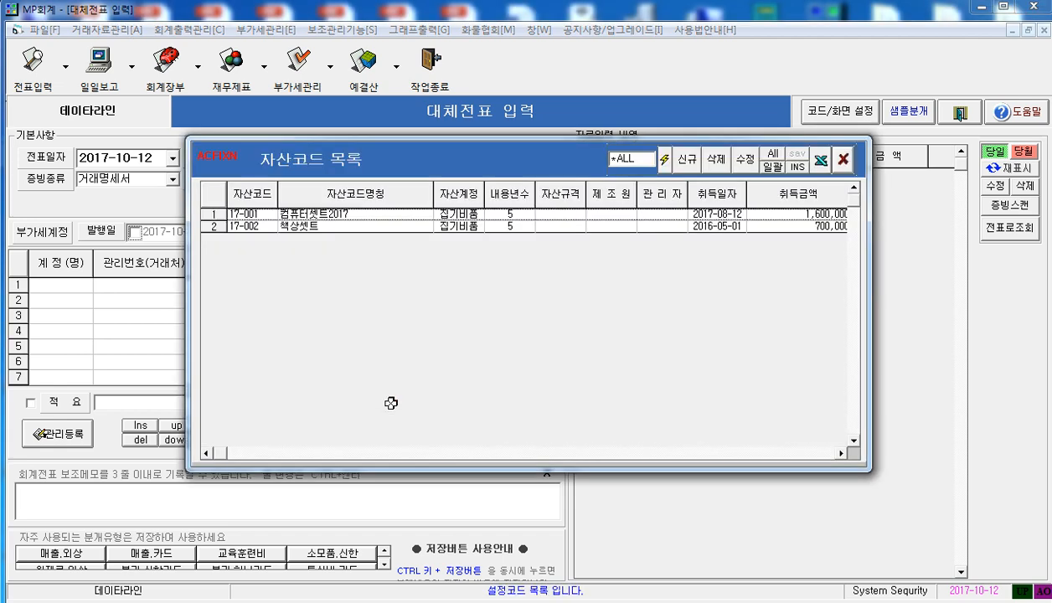
click(428, 226)
click(429, 214)
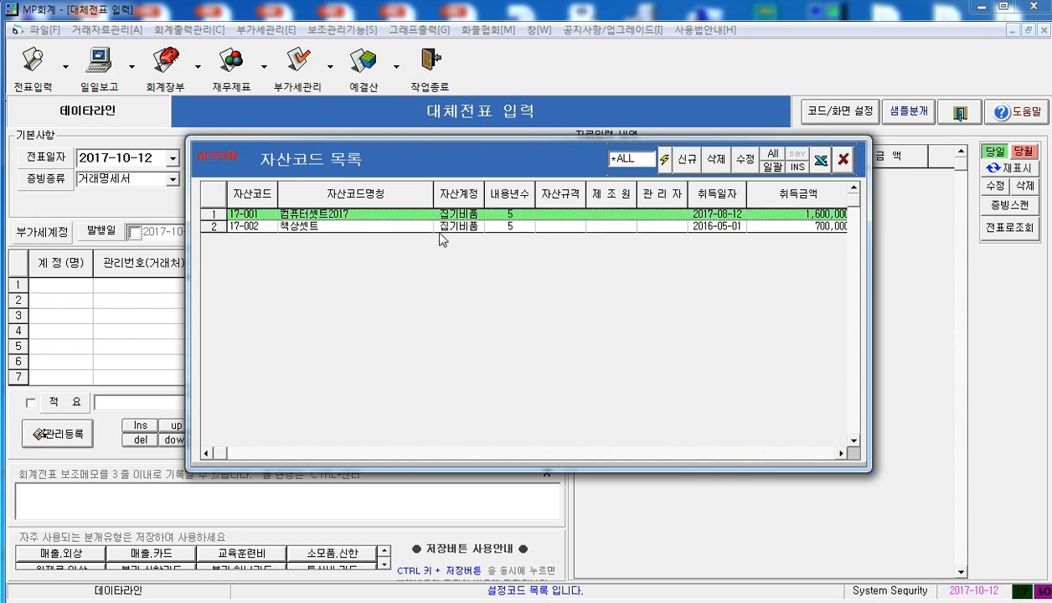
click(435, 226)
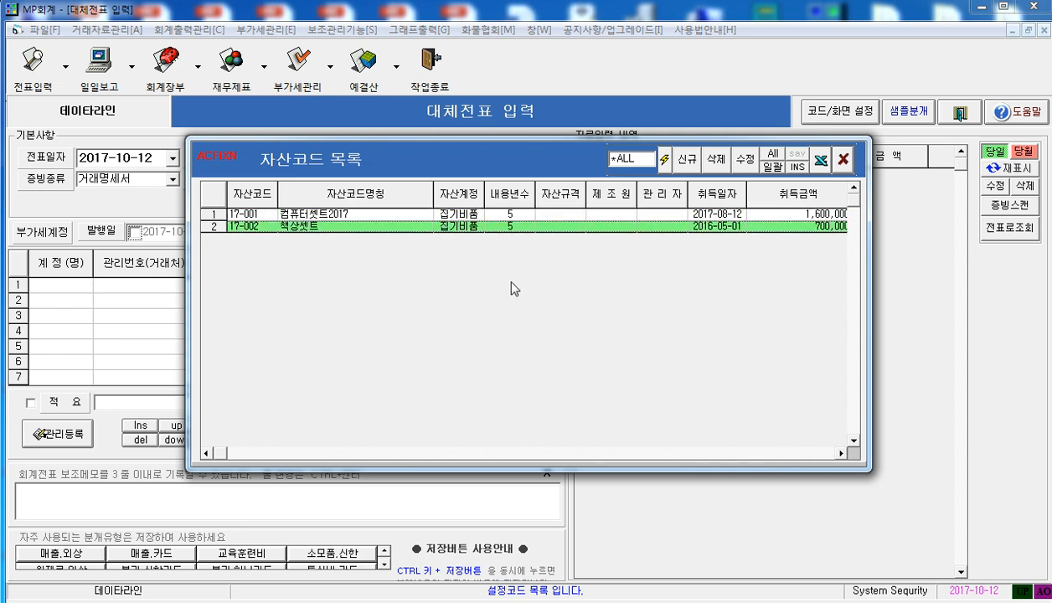
Create a new asset code with an automatic sequence number and name the asset 사무용복사기
click(687, 159)
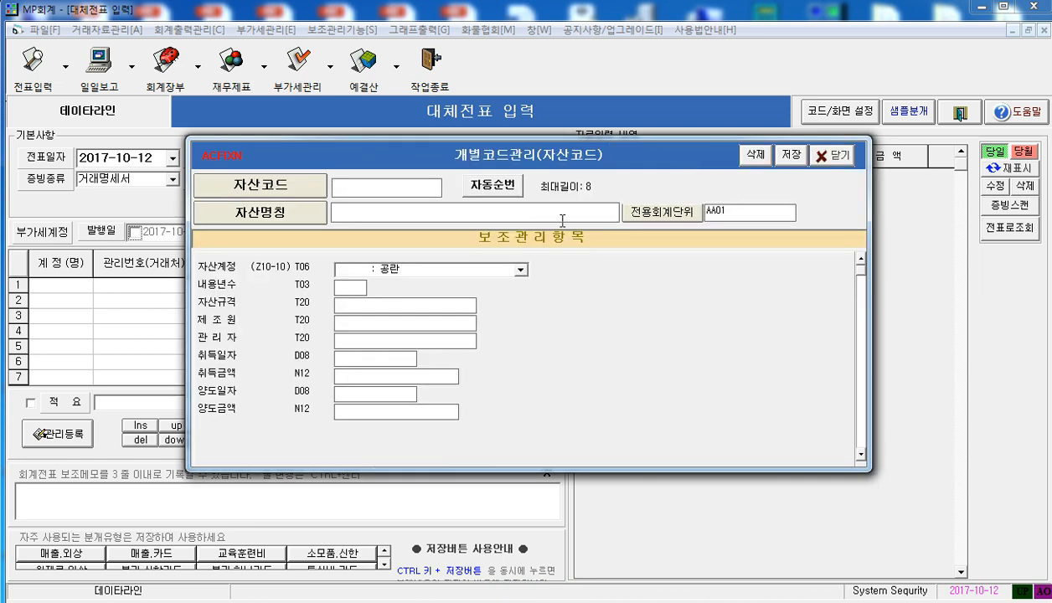
click(503, 186)
text(tkan)
key(BackSpace)
key(BackSpace)
key(BackSpace)
key(BackSpace)
text(tkfnd)
key(BackSpace)
key(BackSpace)
key(BackSpace)
text(andydvna)
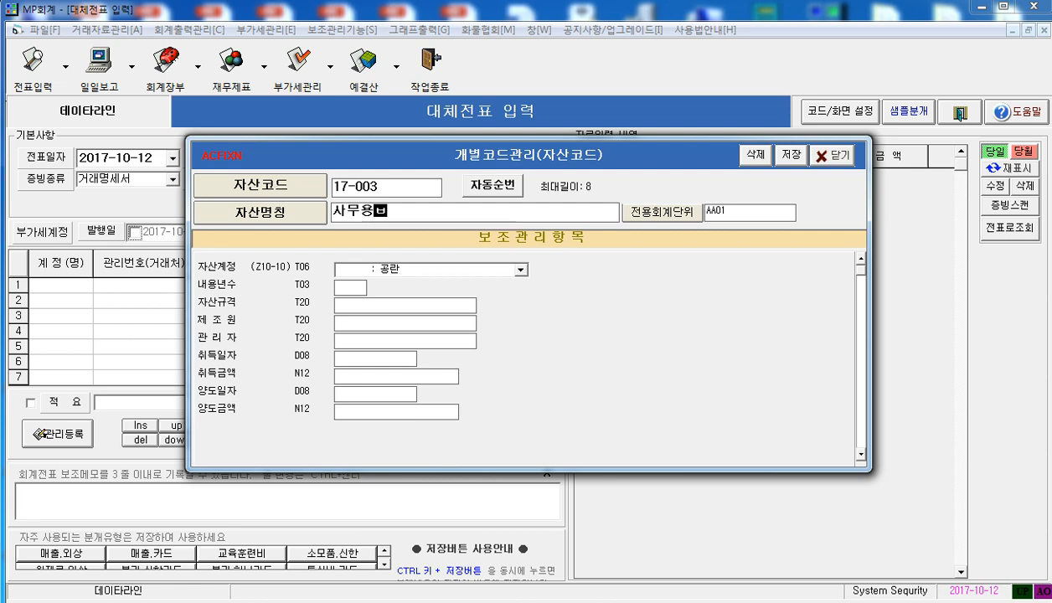
text(tkrl)
Set the asset's account to 172600 : 비품 and its useful life to 5 years
click(519, 269)
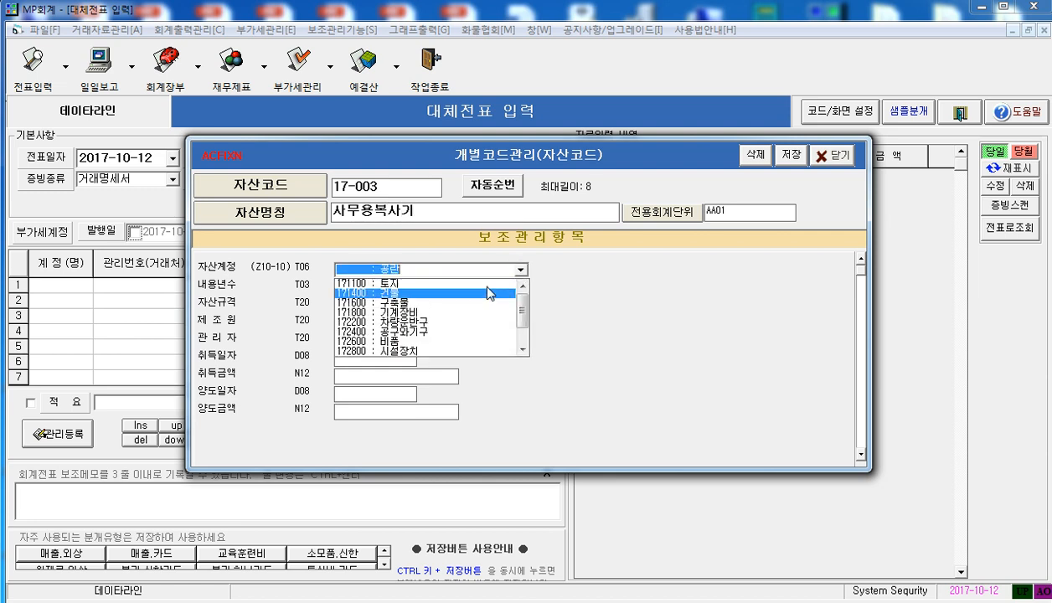
click(491, 341)
click(340, 272)
click(342, 289)
text(5)
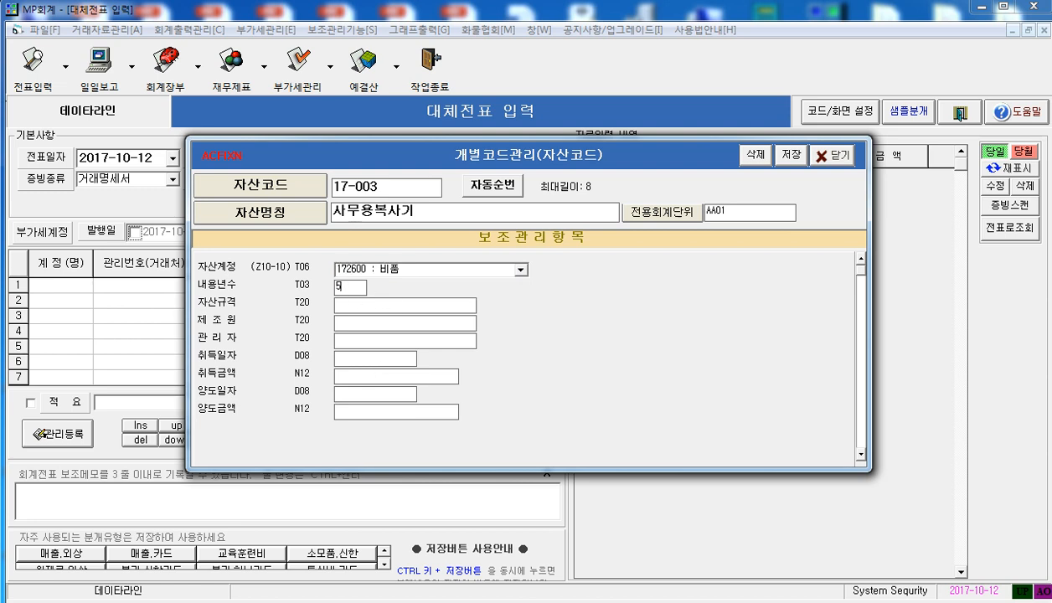
Set the copier's acquisition date to 2017-10-12 and its acquisition amount to 650,000
click(347, 360)
text(2017-10-12)
key(shift+Left)
key(Return)
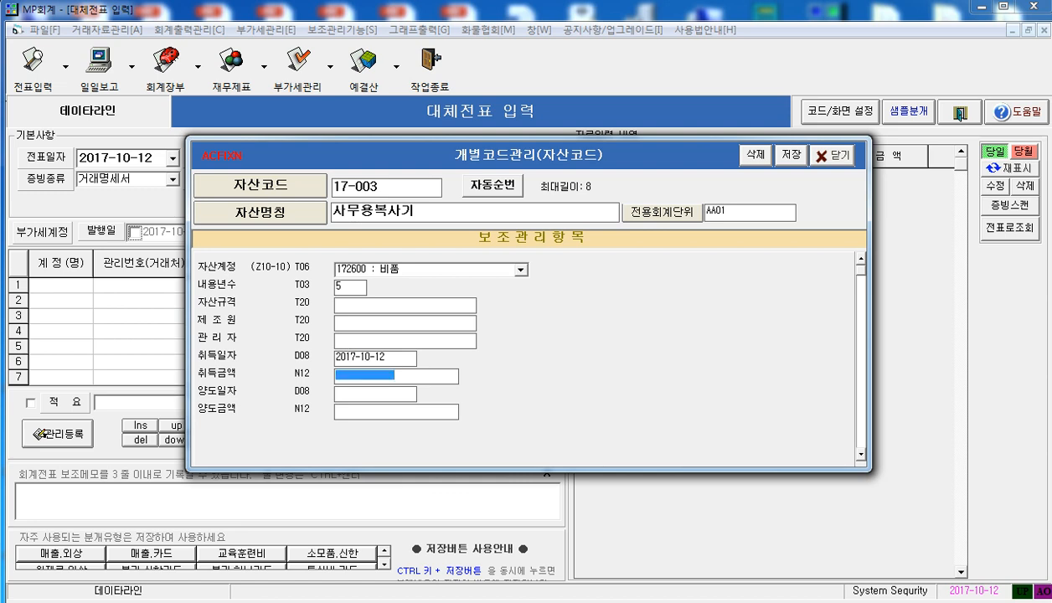
text(6500000)
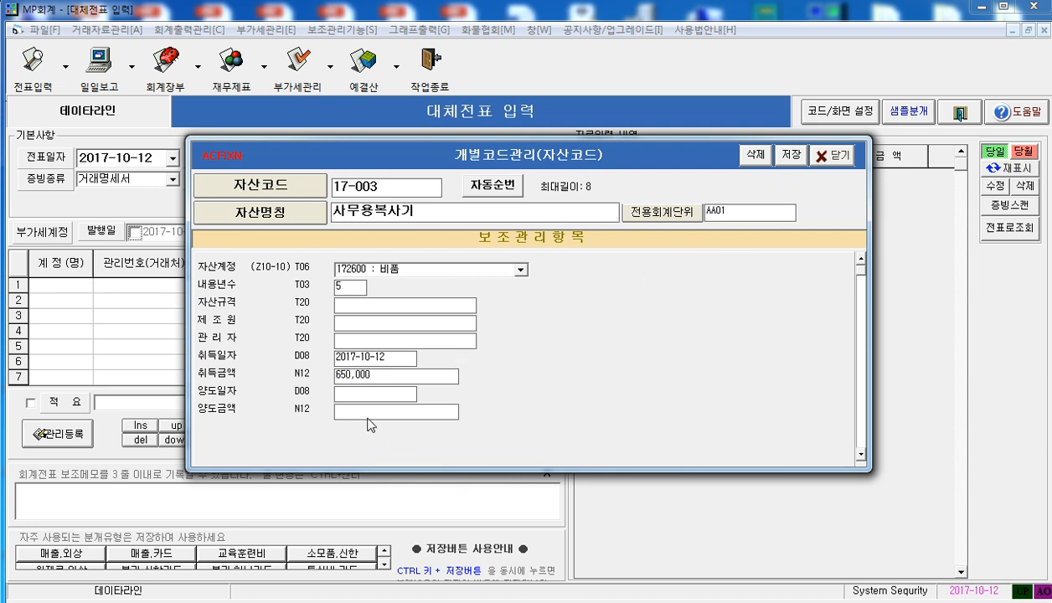
click(391, 358)
click(378, 372)
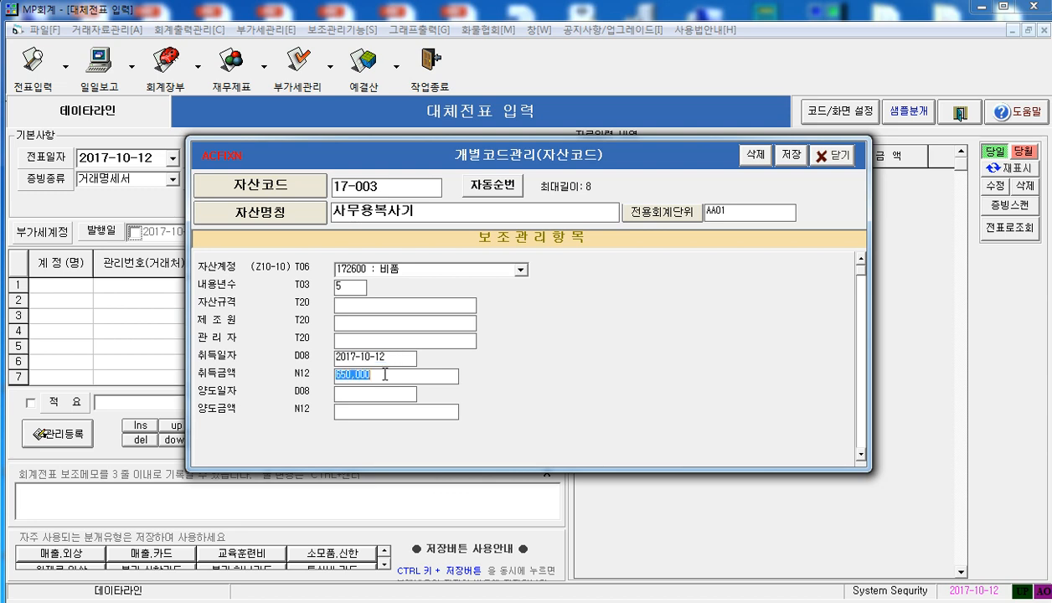
Save the new asset code and return to the transfer voucher entry, closing the asset list and code settings
click(792, 155)
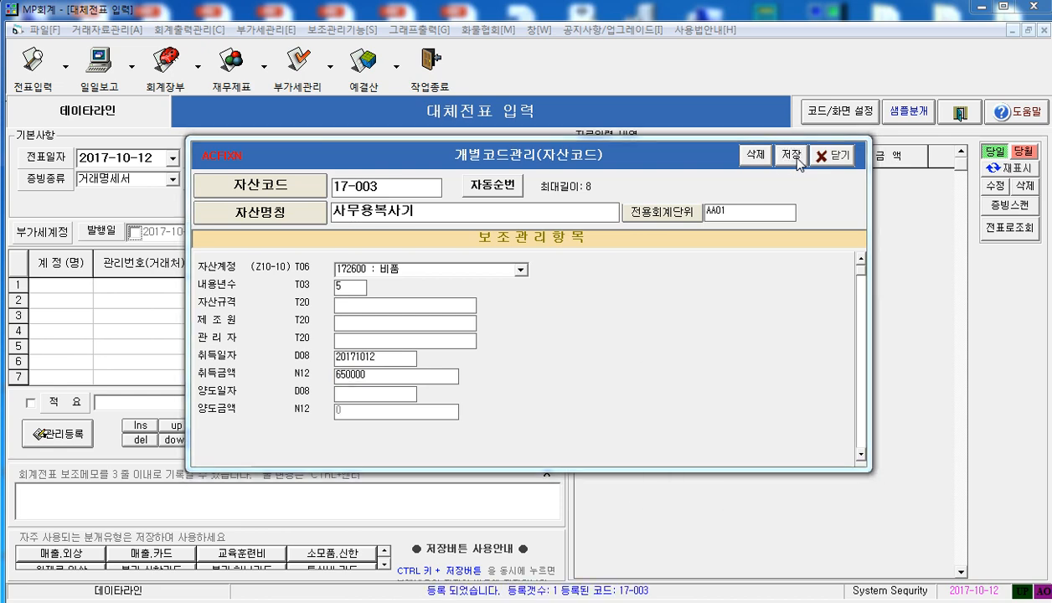
click(868, 490)
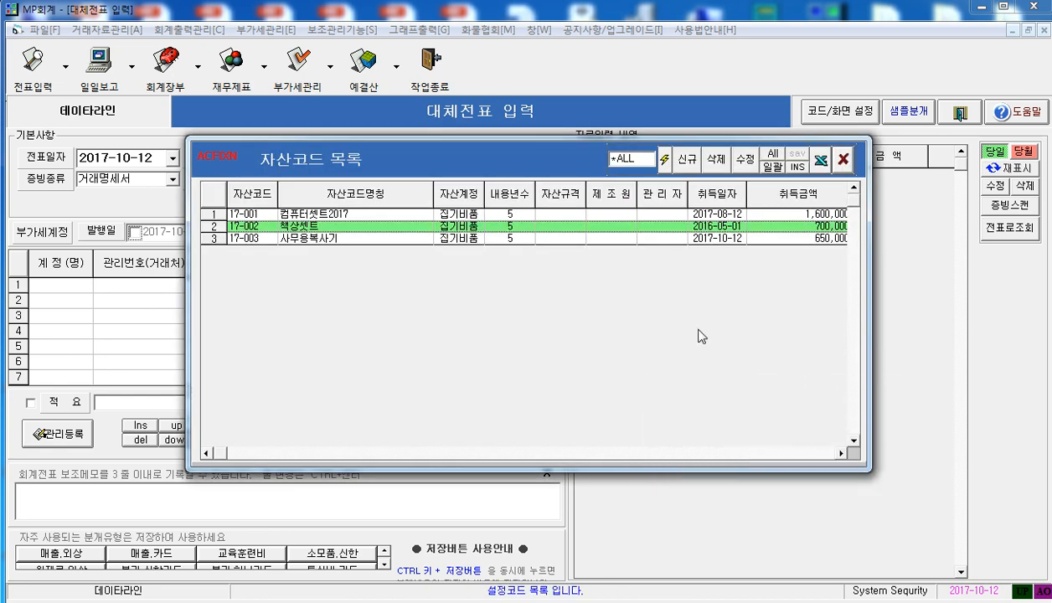
click(675, 237)
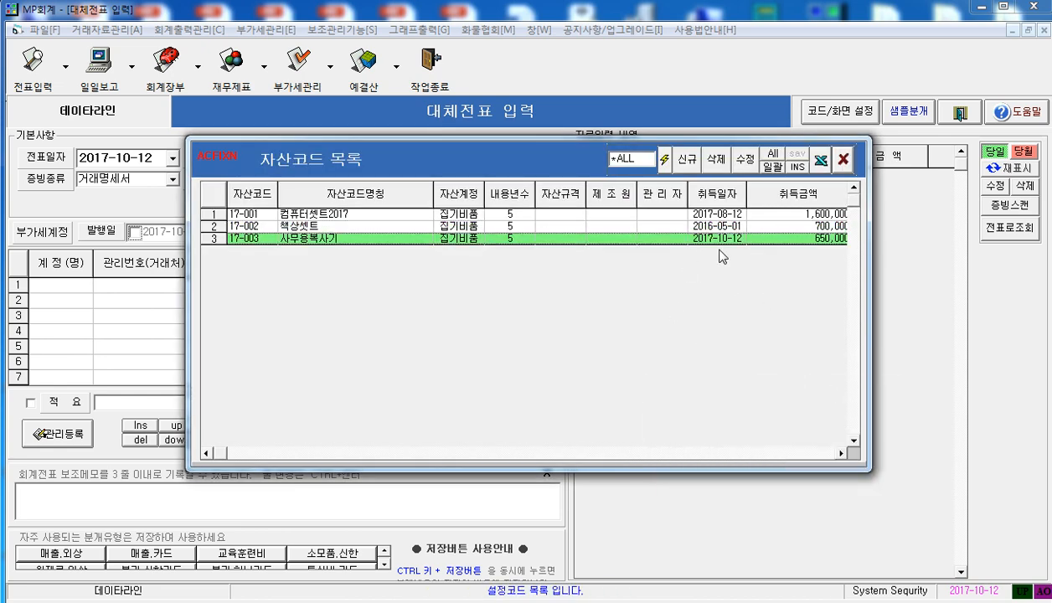
click(843, 159)
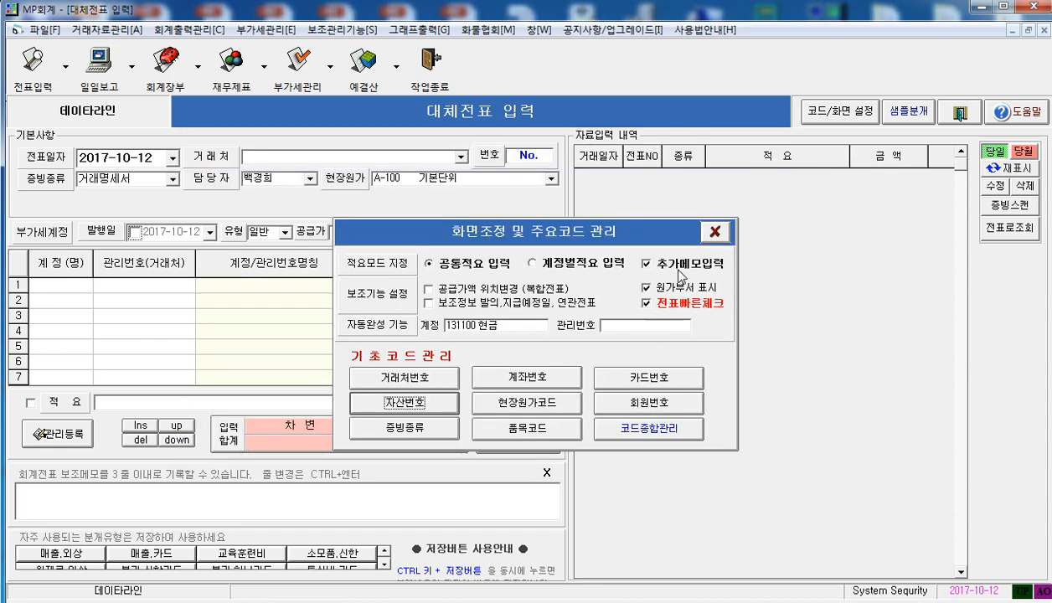
click(714, 231)
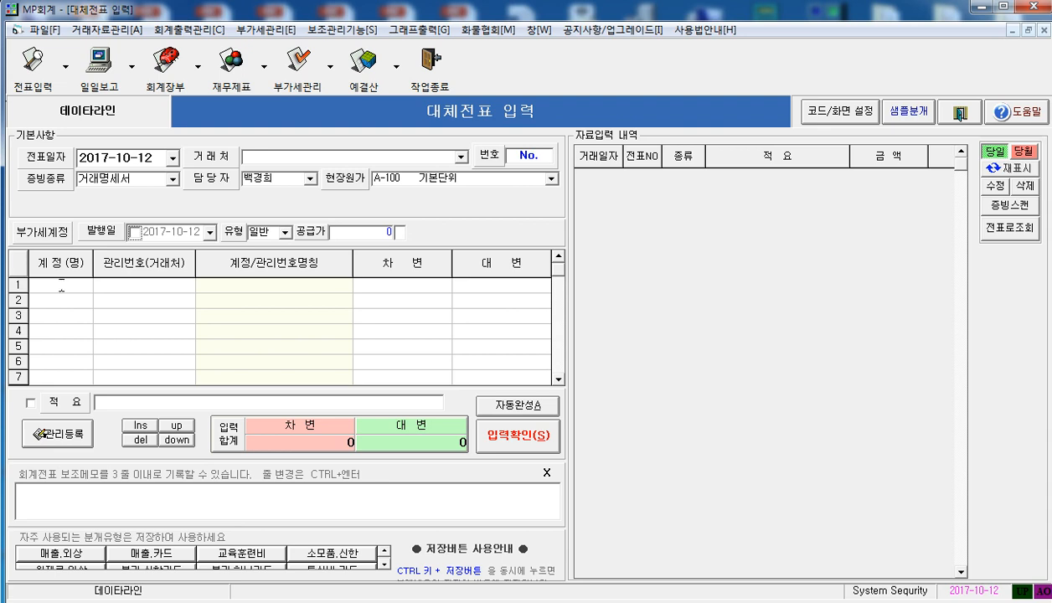
Fill in the first voucher line with account 비품, asset 17-003 사무용복사기 and a debit of 650,000
text(ㅂㅣㅍㅜㅁ)
key(Return)
key(Return)
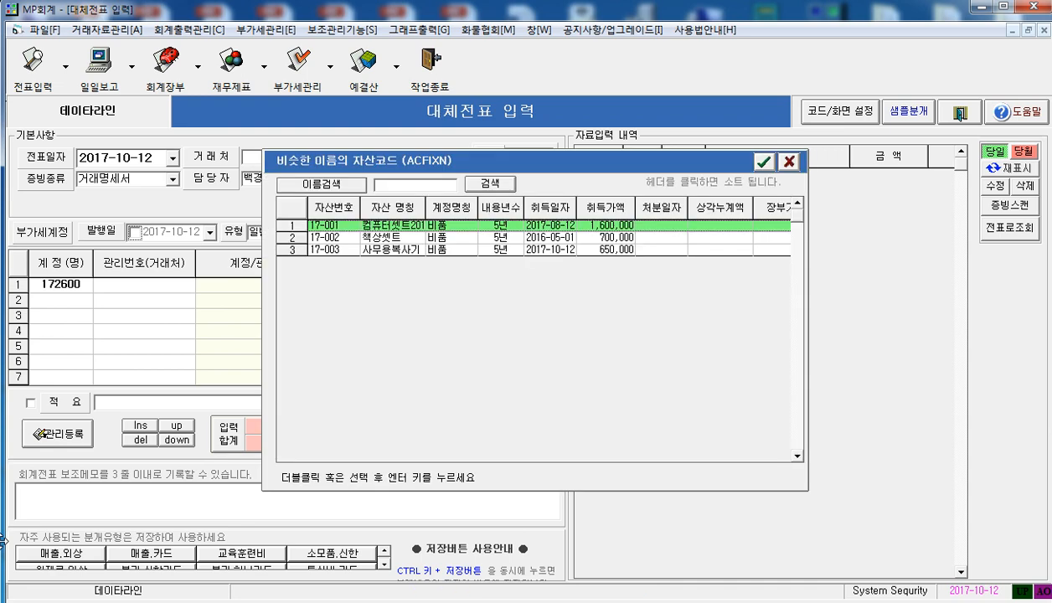
key(Down)
key(Down)
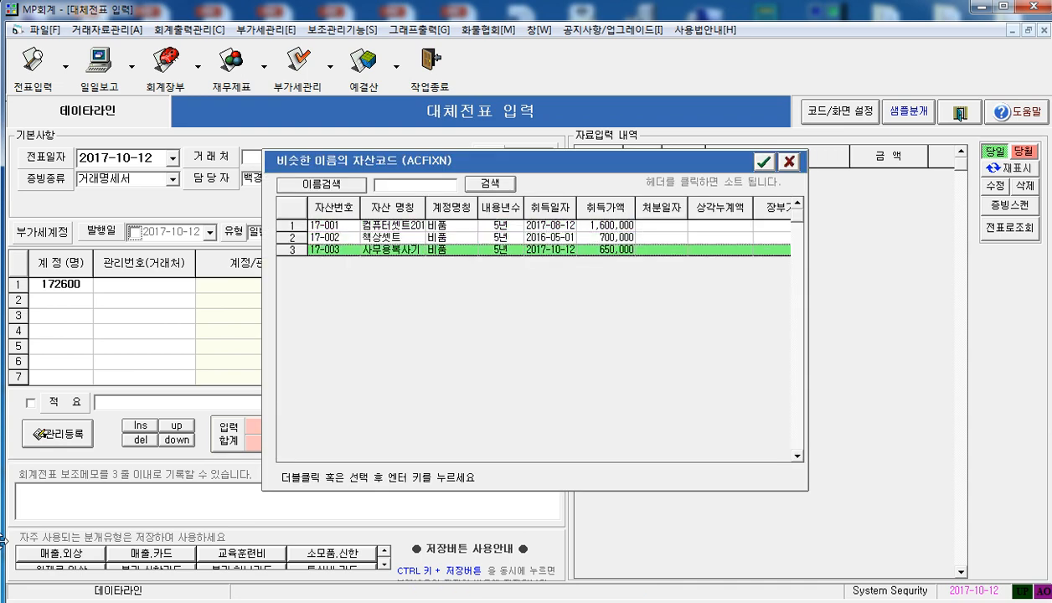
key(Return)
key(Return)
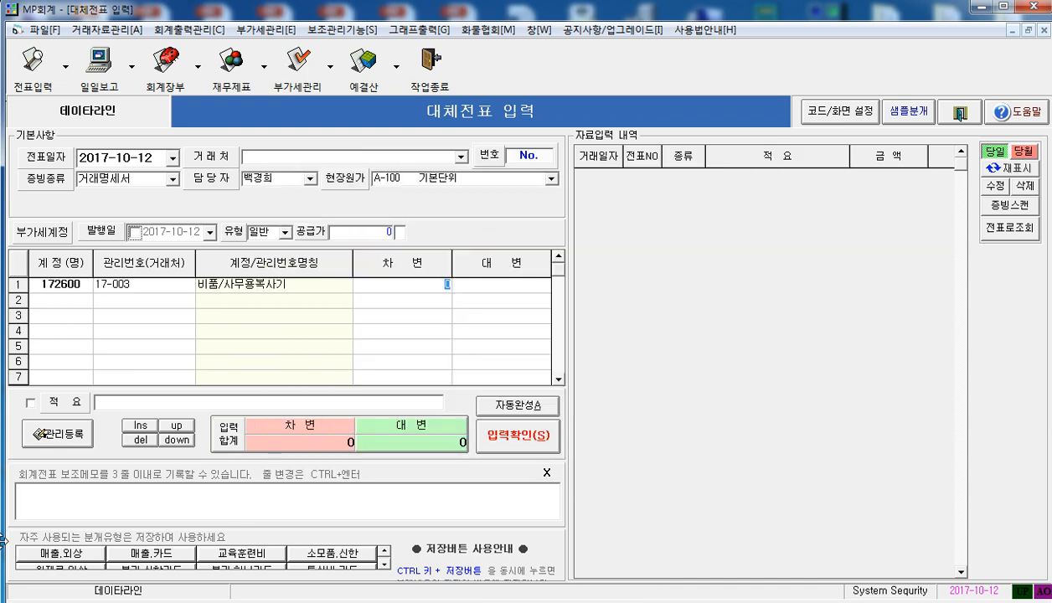
text(650,000)
key(Return)
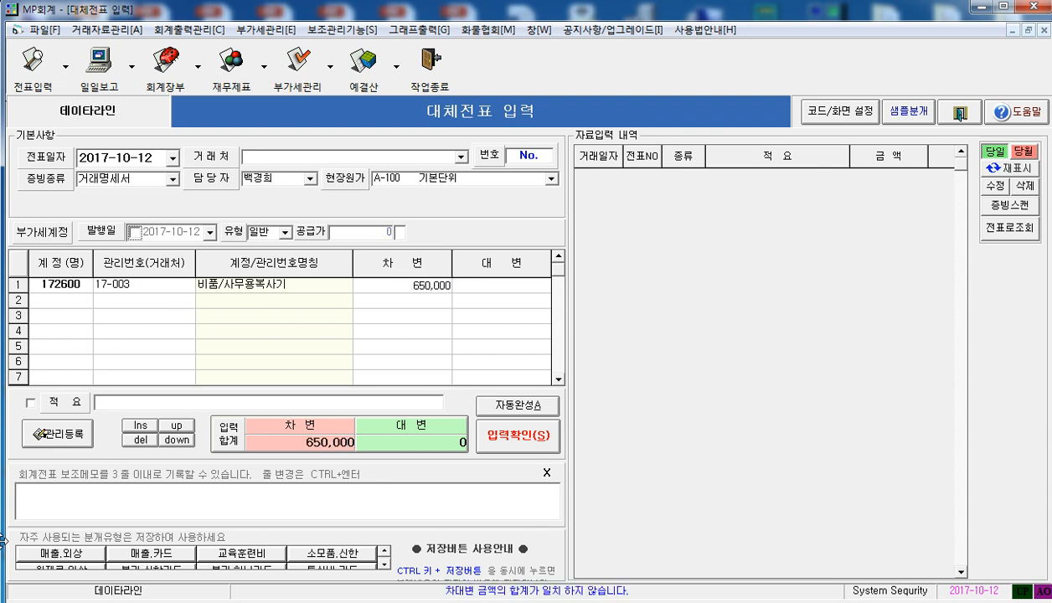
Fill in the second voucher line with account 현금 and a credit of 650,000
text(ㅎㅕㄴㄱ)
key(Return)
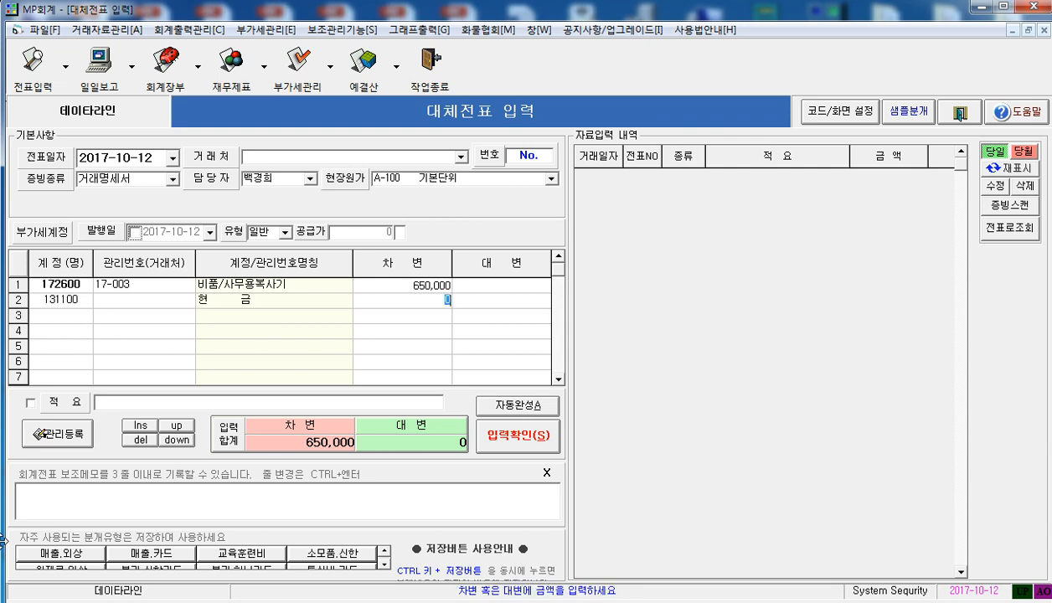
key(Return)
text(650,000)
key(Return)
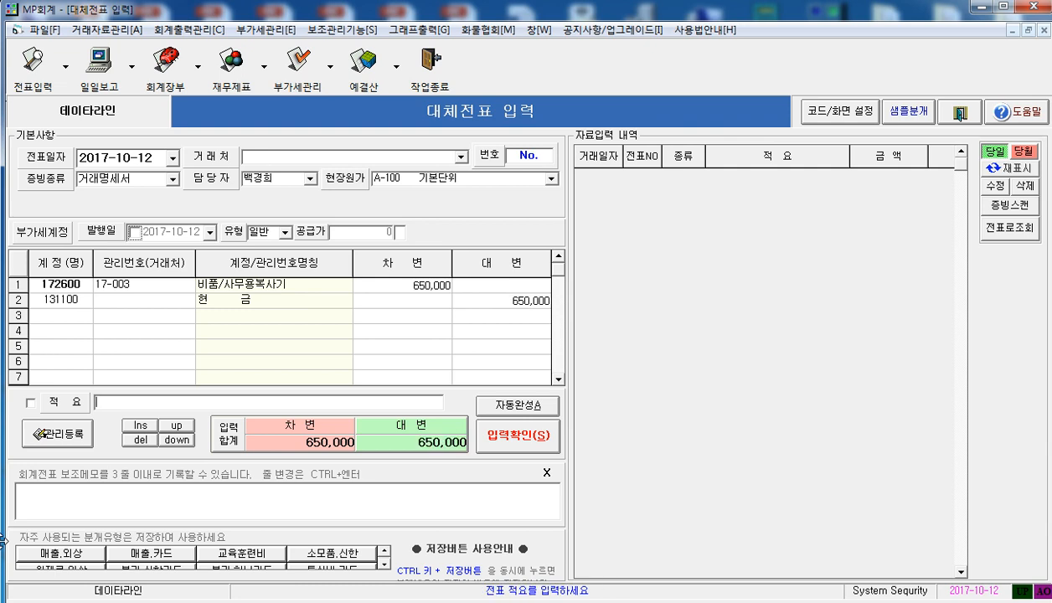
Enter the description 복사기 취득, save the voucher, and return to the refreshed voucher list
text(복사기ㅈㄷ)
click(516, 445)
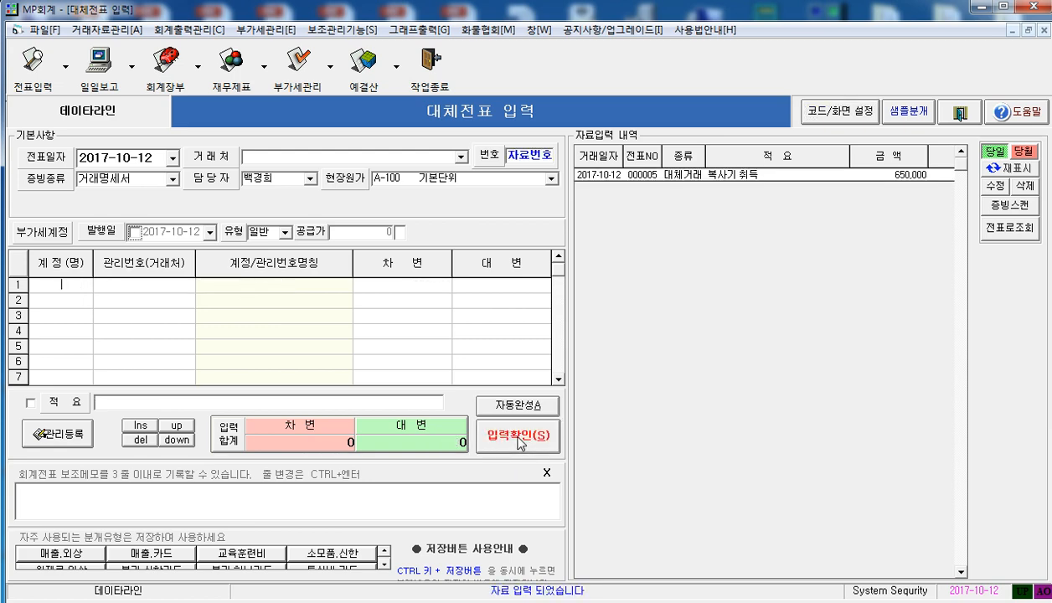
click(953, 111)
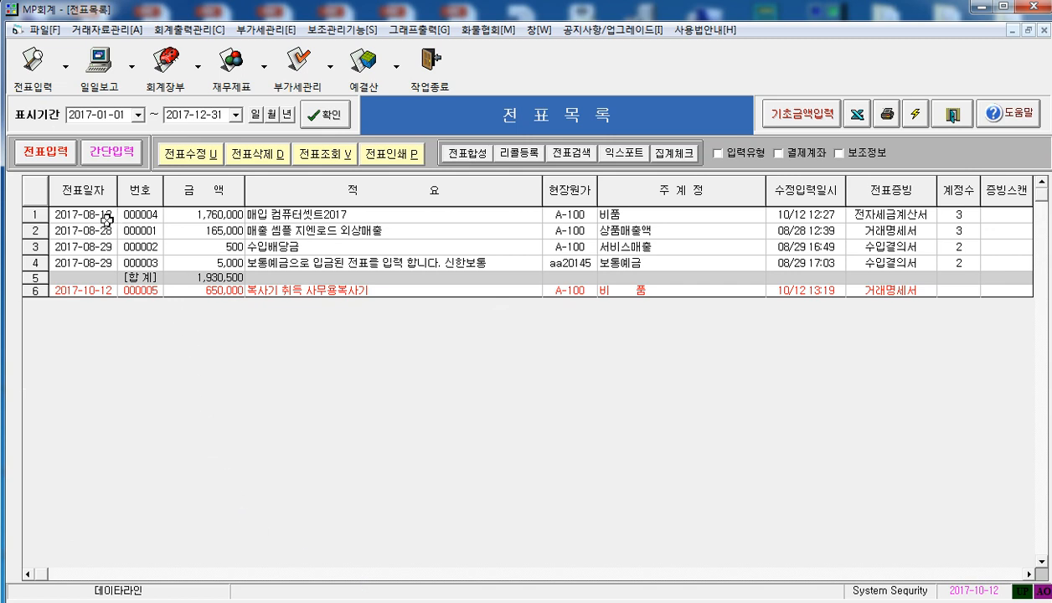
click(320, 117)
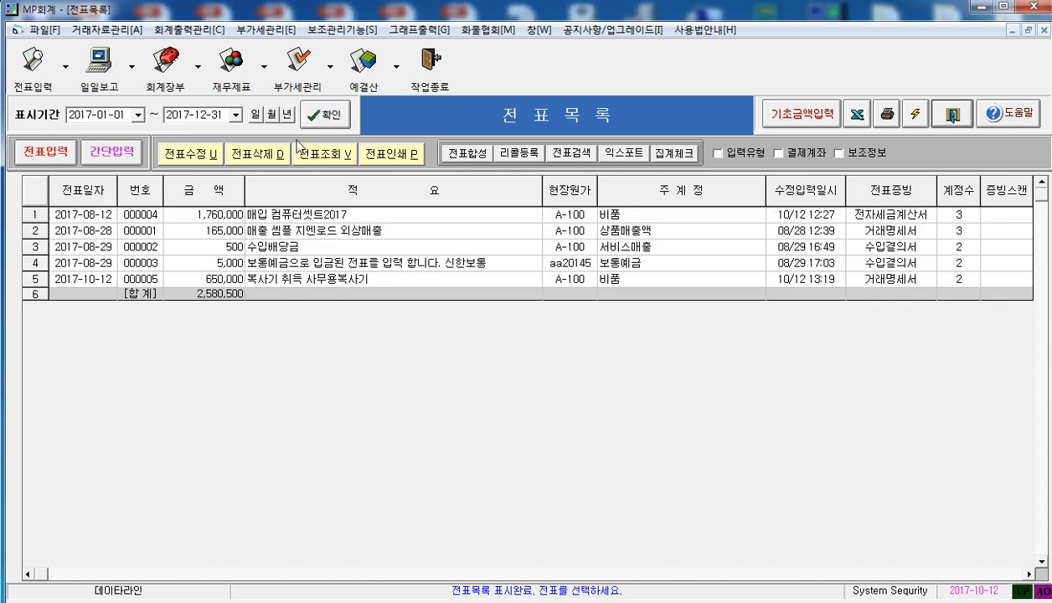
Open the asset list from the simplified voucher entry and start a new asset with an automatic sequence number
click(113, 153)
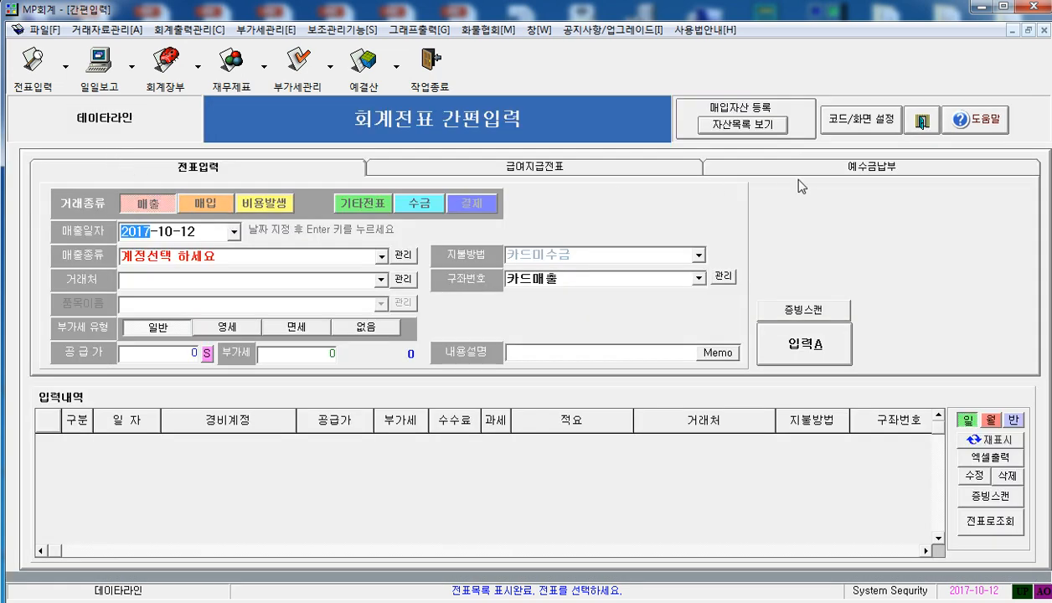
click(742, 125)
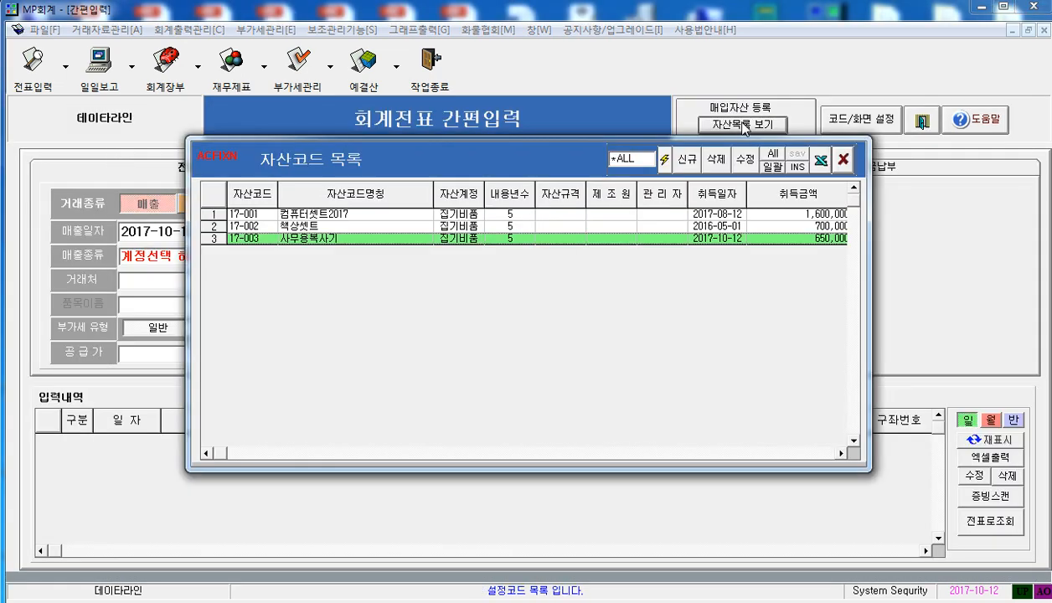
click(689, 161)
click(503, 187)
Name the new asset 사무용팩스기
click(377, 211)
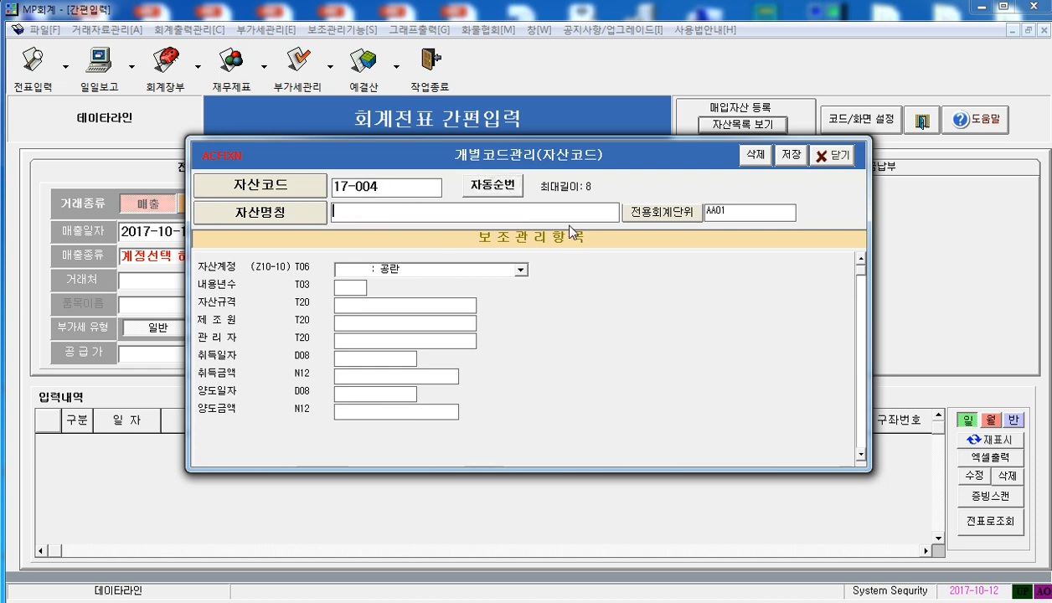
text(tkandy)
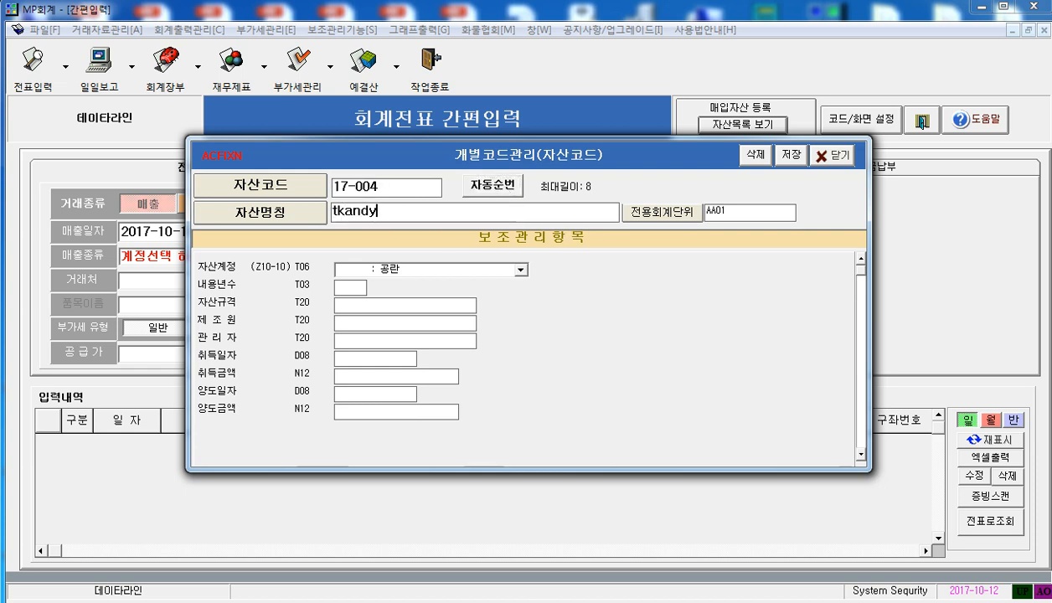
key(BackSpace)
key(BackSpace)
key(BackSpace)
key(BackSpace)
key(BackSpace)
key(BackSpace)
text(ㅅㅏㅁㅜㅇㅛㅍㅐㄱㅅㅡㄱㅣ)
key(Tab)
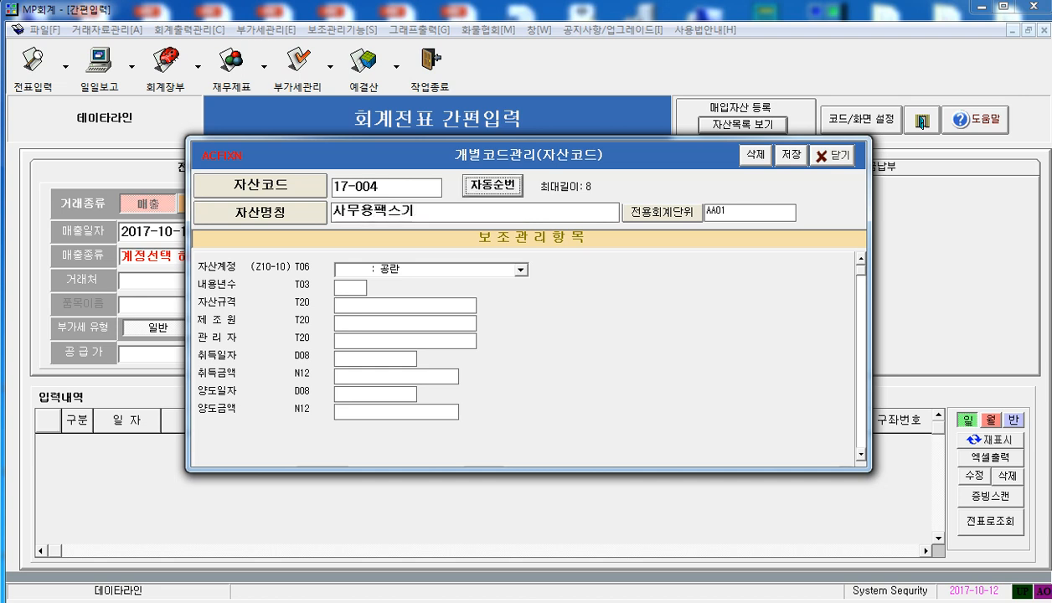
Assign the fax machine asset to account 172600 비품 and set its useful life to 5 years
click(517, 270)
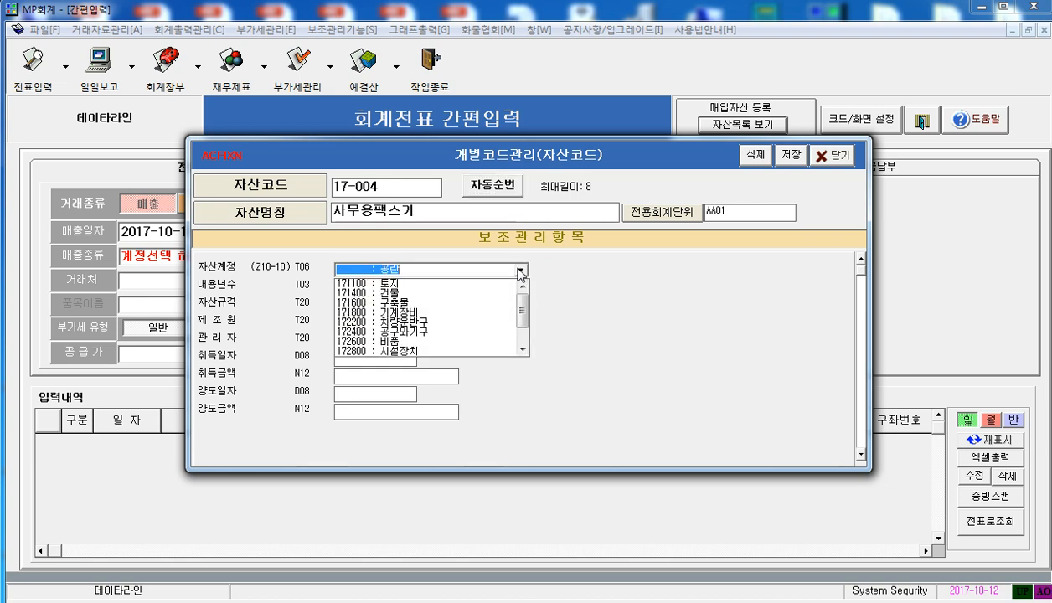
click(428, 341)
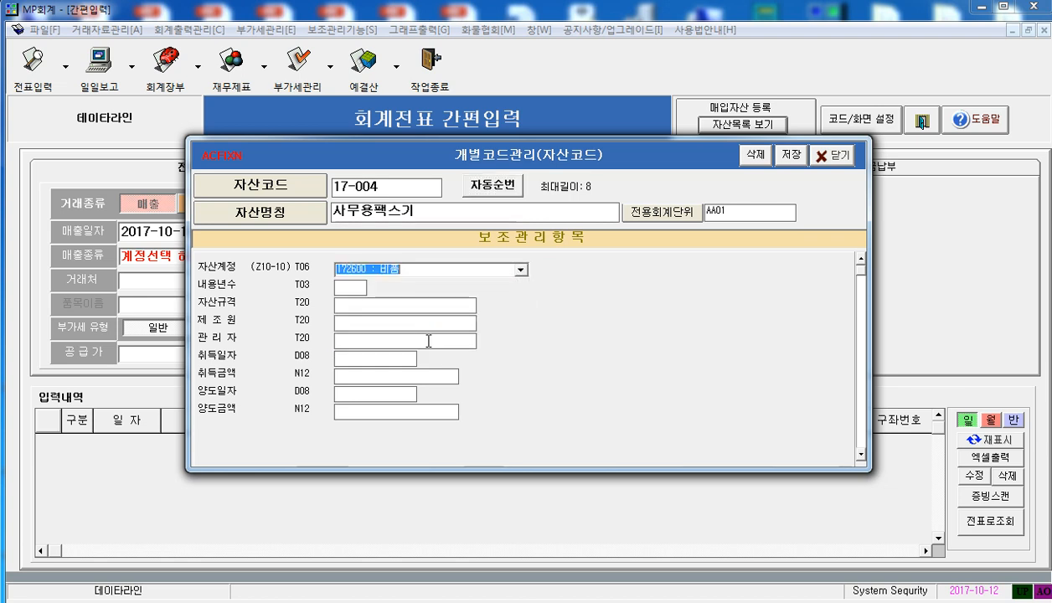
click(352, 283)
text(5)
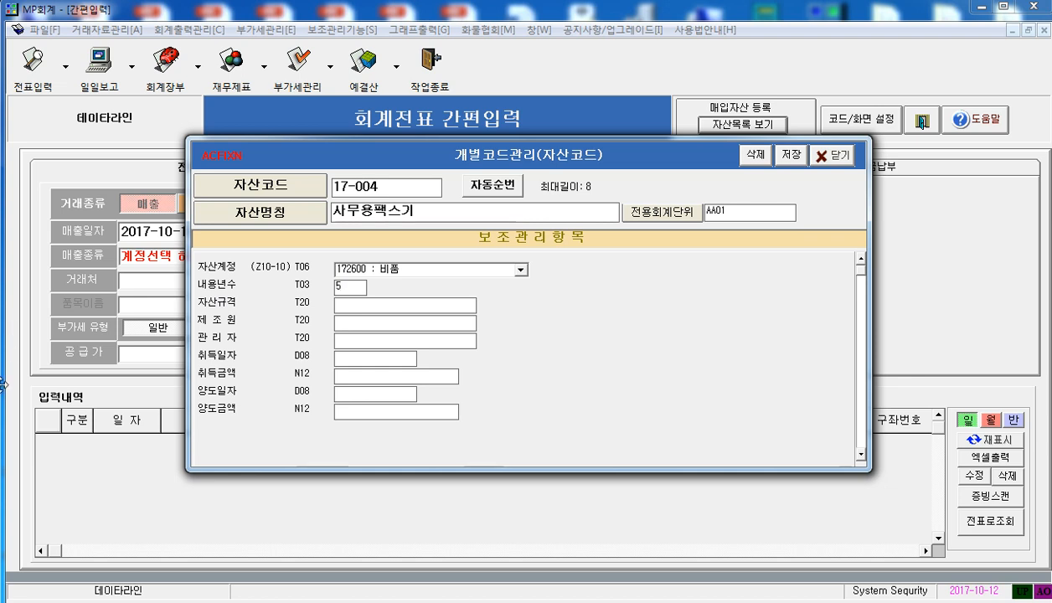
Enter 2017-10-12 as the asset's acquisition date and 350,000 as its acquisition amount
click(350, 359)
text(2017)
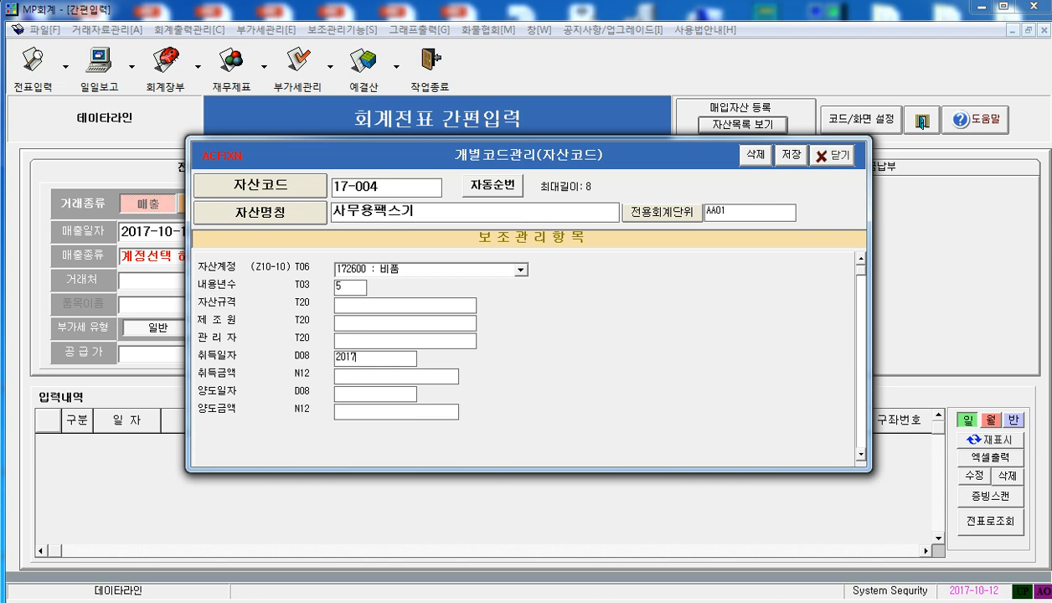
text(1012)
key(Return)
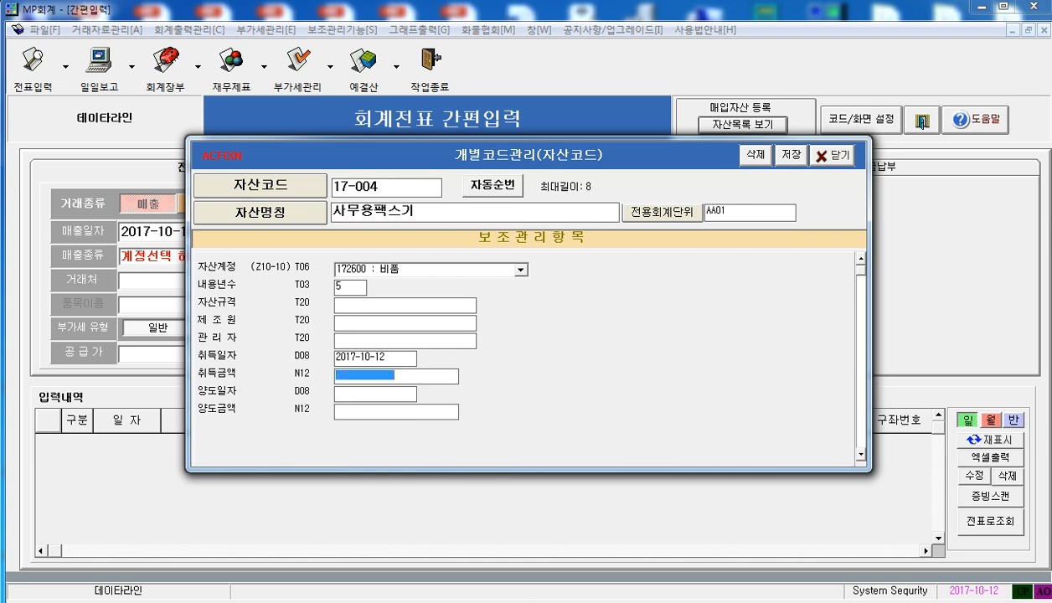
text(3500000)
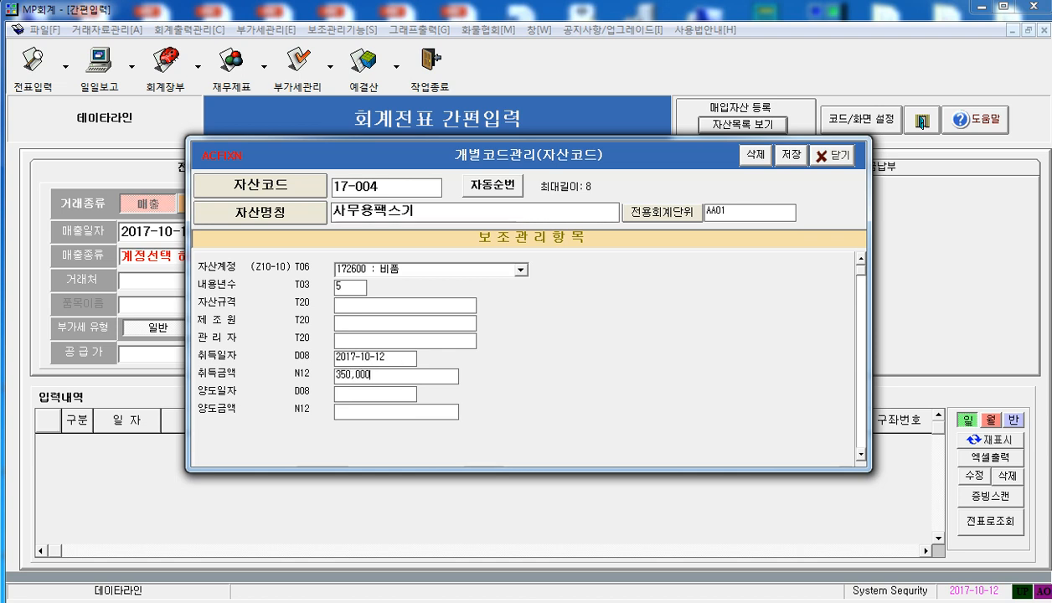
Save the new asset and check it in the widened asset code list before closing the list
click(793, 154)
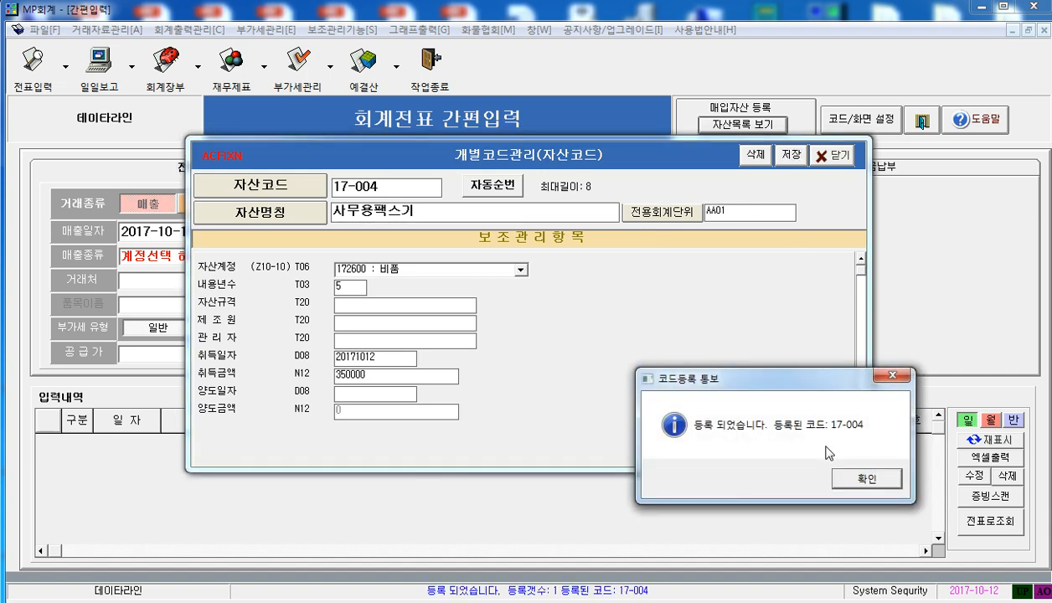
click(851, 479)
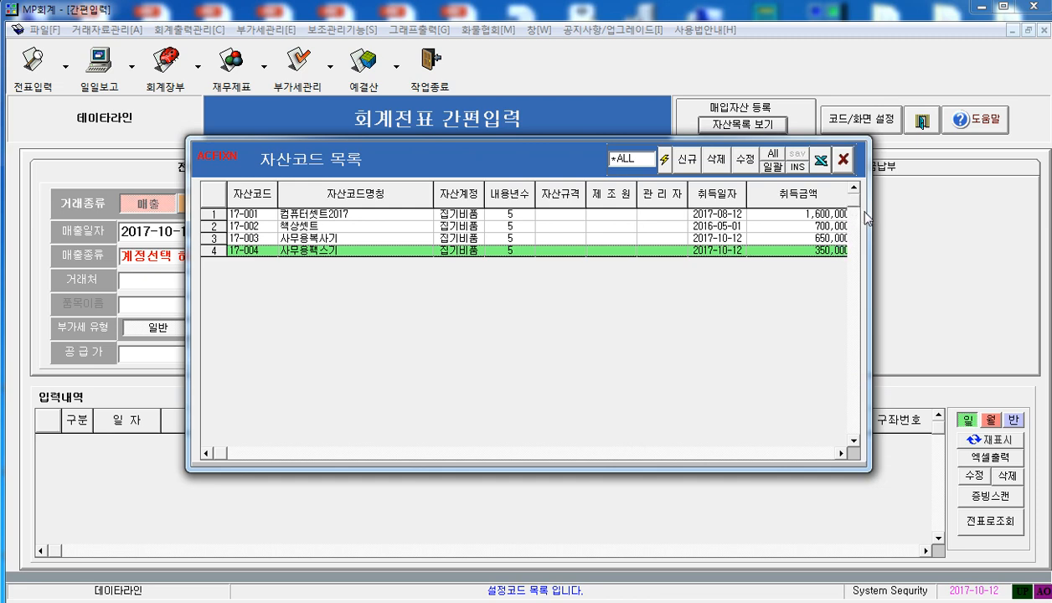
drag(869, 219, 1051, 248)
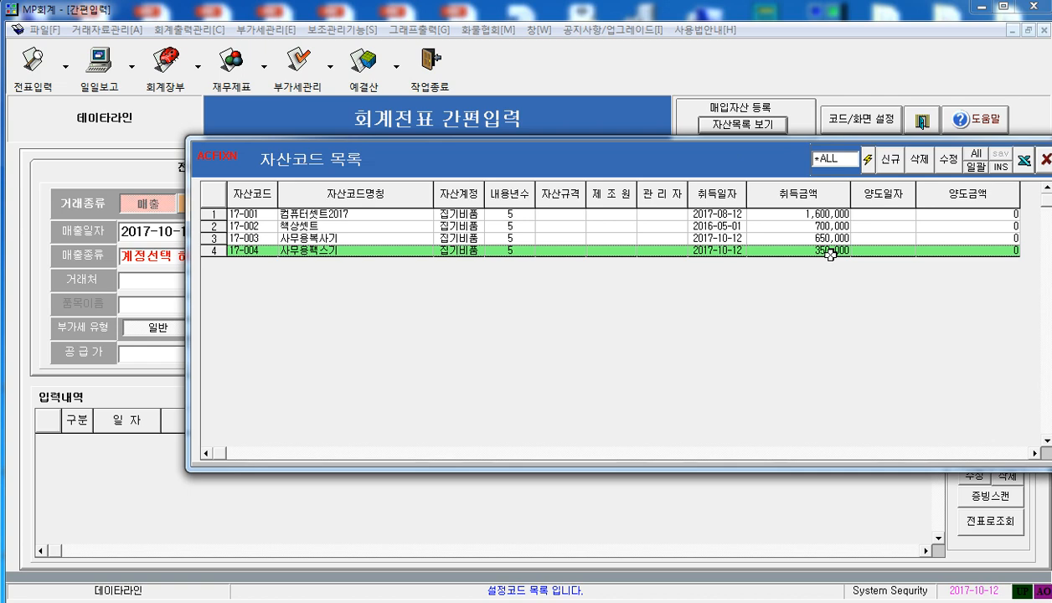
click(1032, 164)
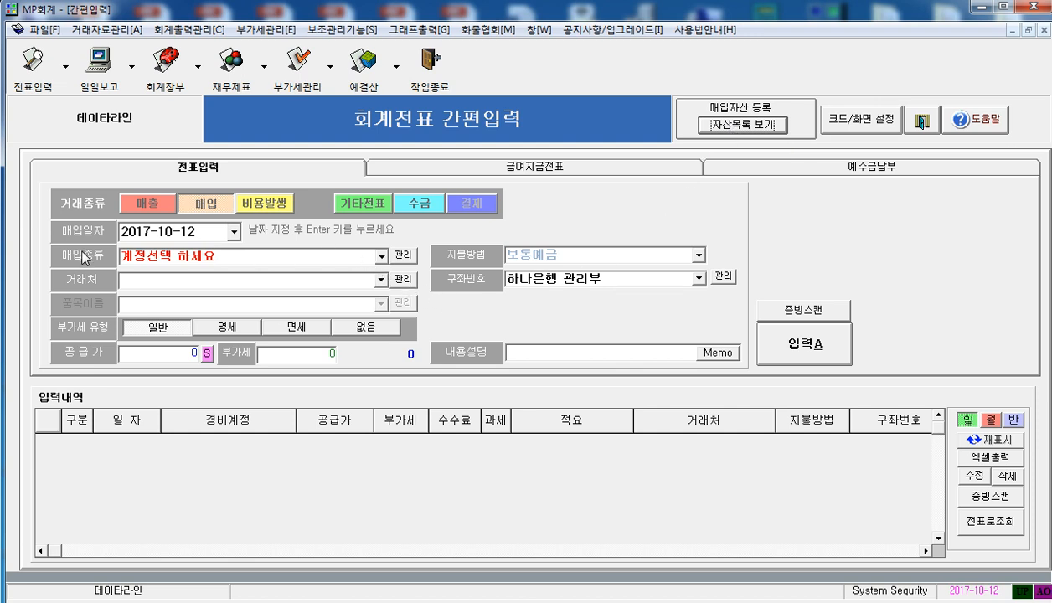
For a 매입 transaction, choose the purchase type 신규자산 비품 사무용팩스기 and the vendor 장한기업
click(381, 256)
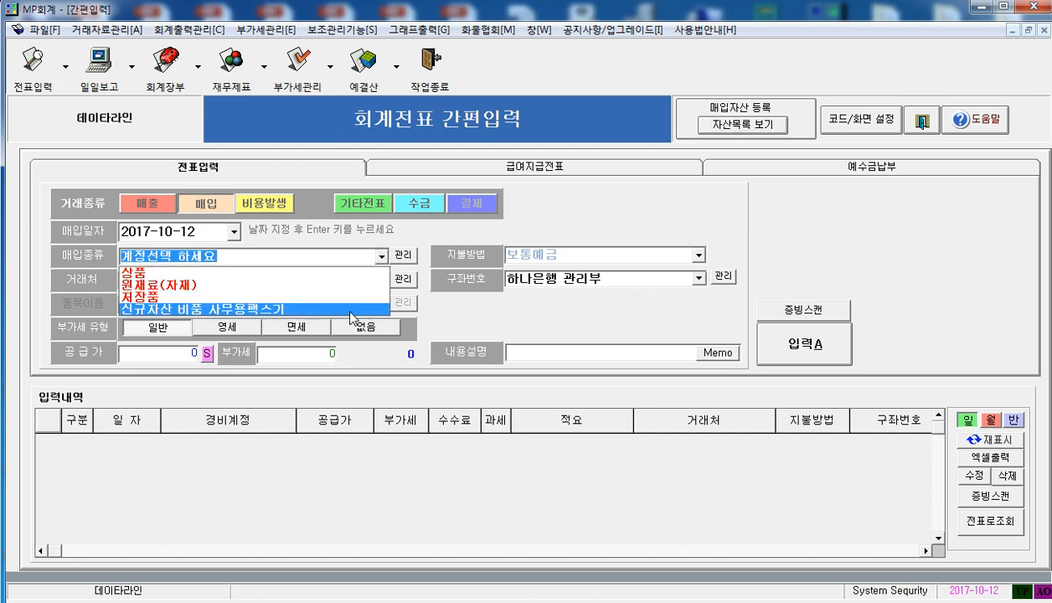
click(248, 309)
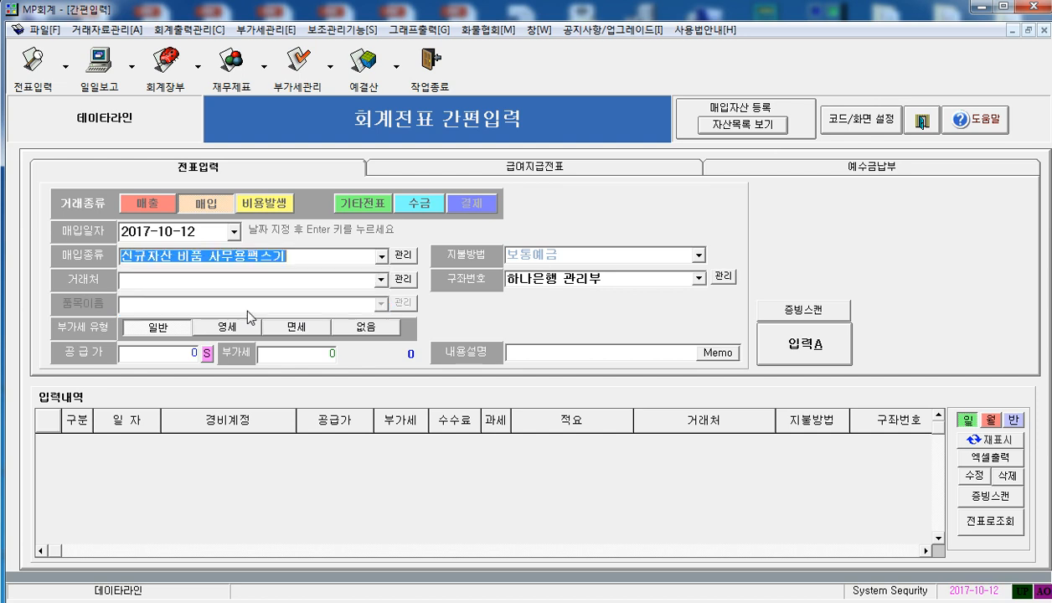
click(195, 279)
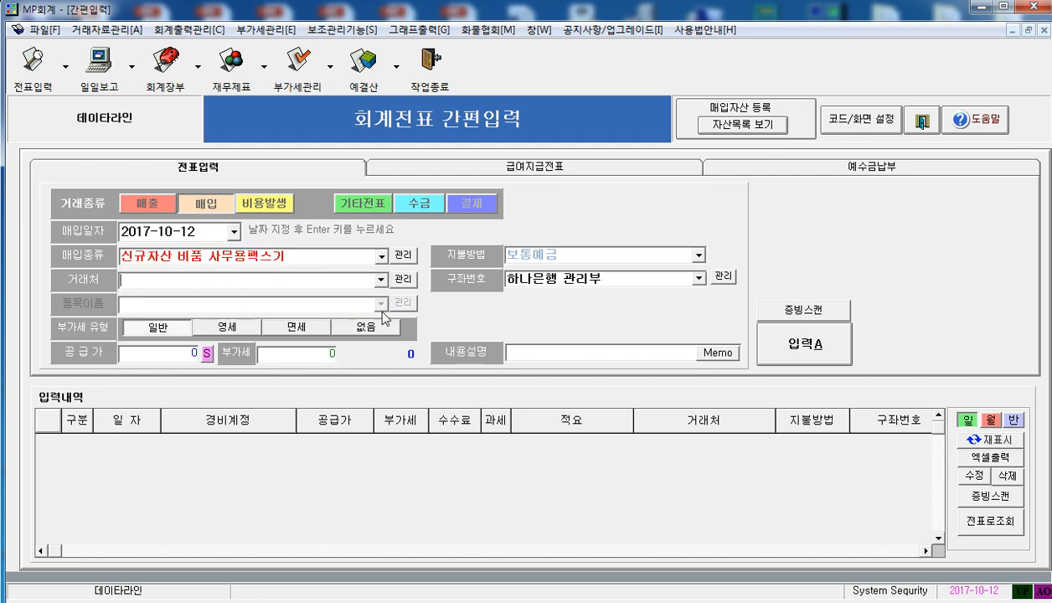
key(Return)
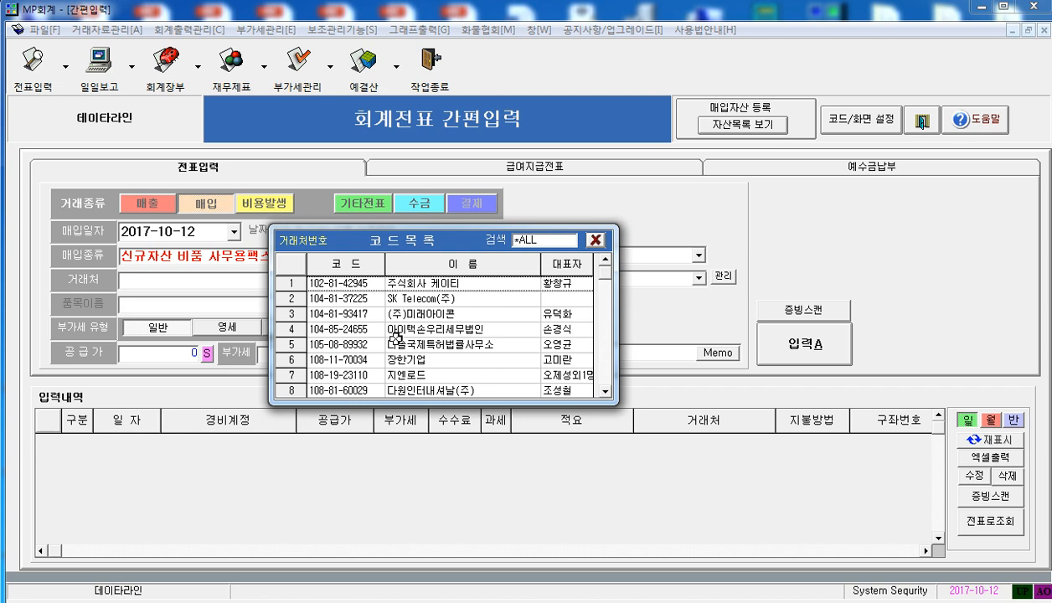
key(Down)
key(Down)
key(Down)
key(Down)
key(Down)
key(Down)
key(Up)
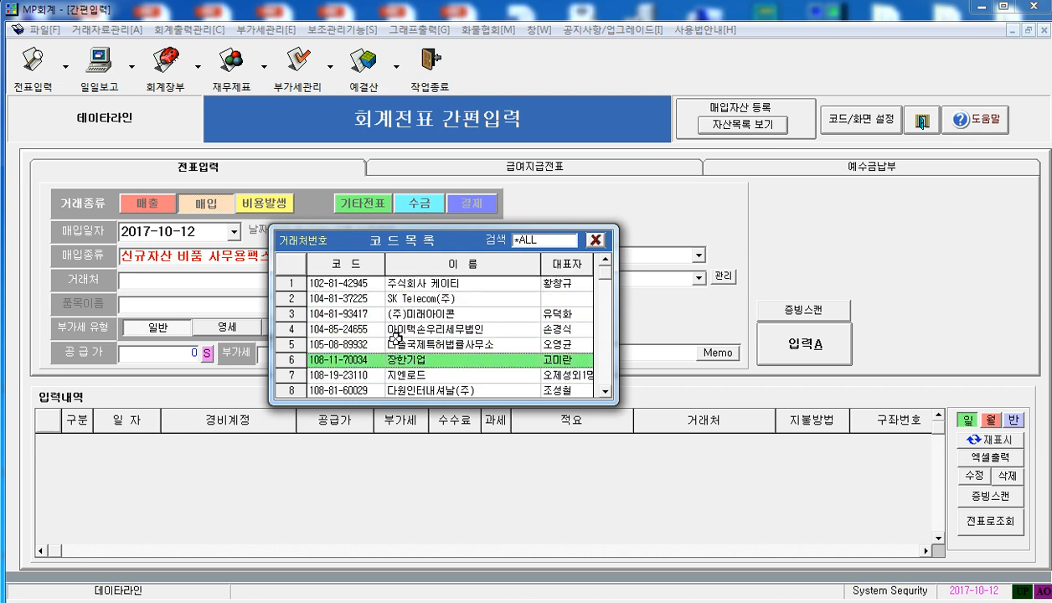
key(Return)
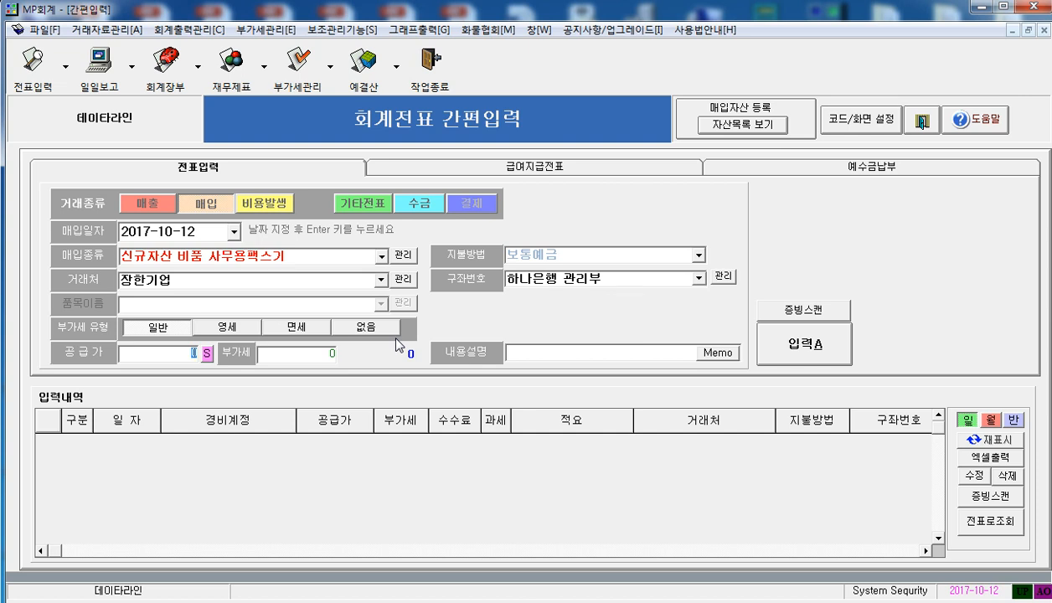
Enter a supply price of 350,000, submit the purchase entry, and select its row in the entry history
text(3500000)
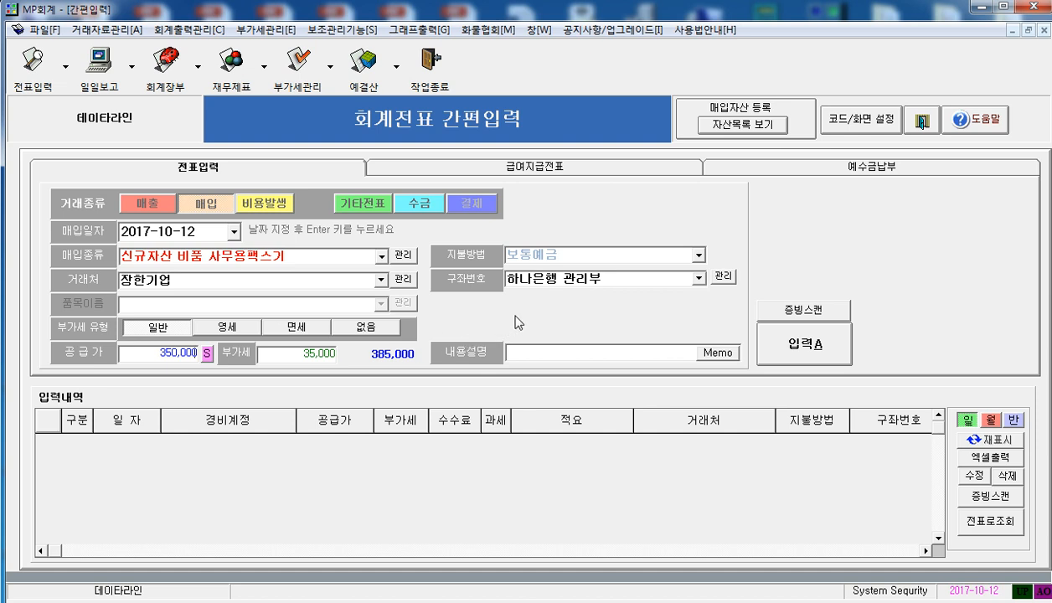
click(644, 285)
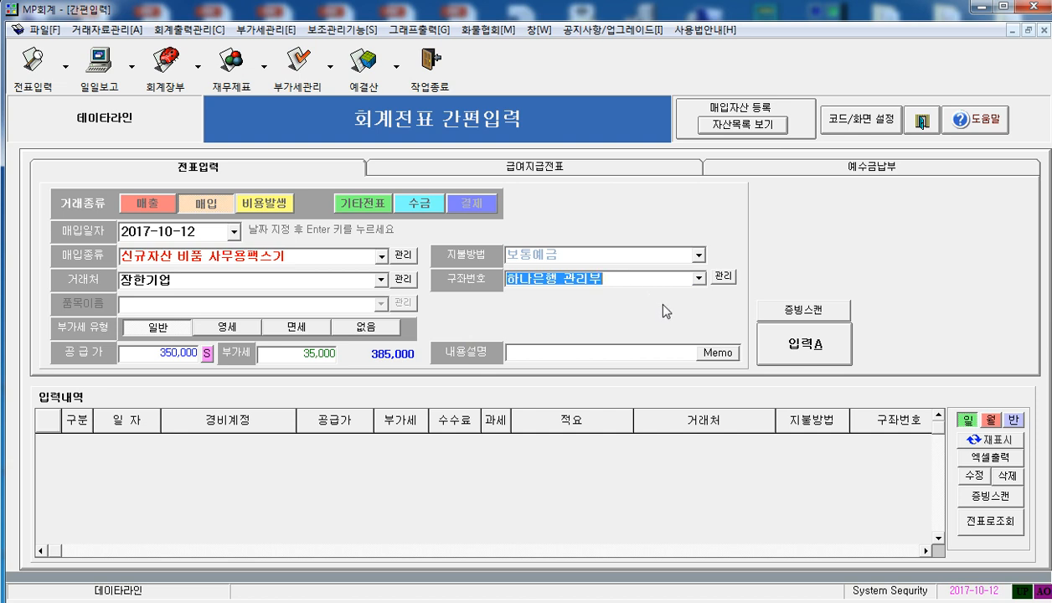
click(819, 352)
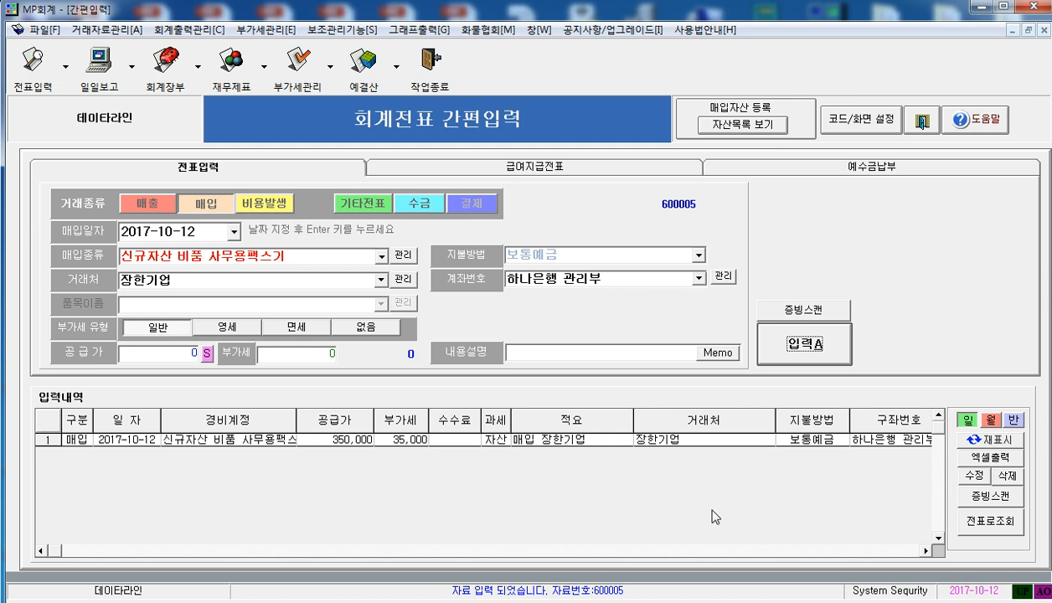
click(439, 438)
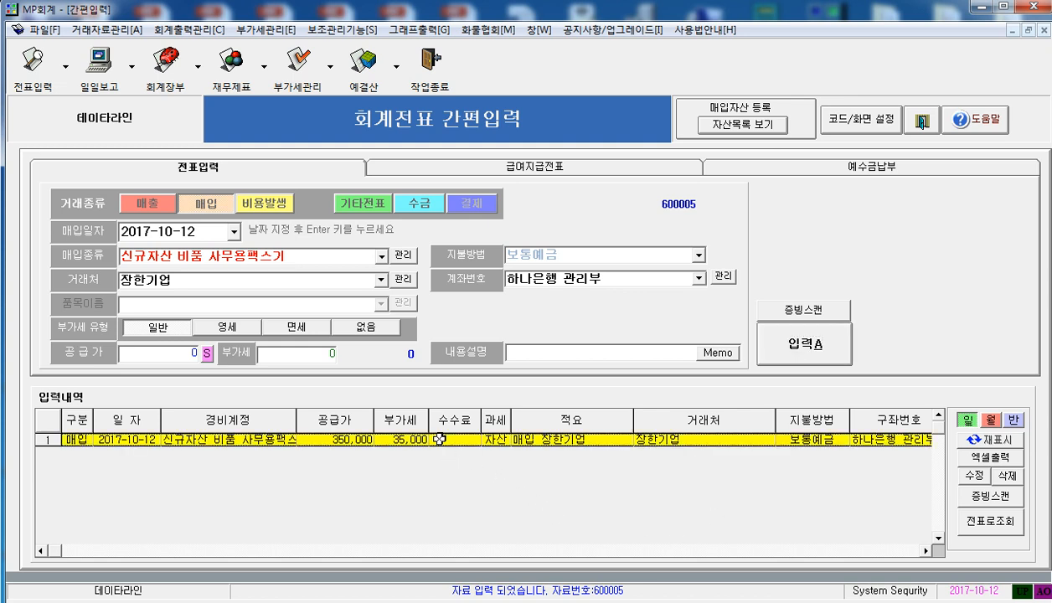
Return to the voucher list, refresh it, and examine the acquisition vouchers for 사무용복사기 and 사무용팩스기
click(913, 124)
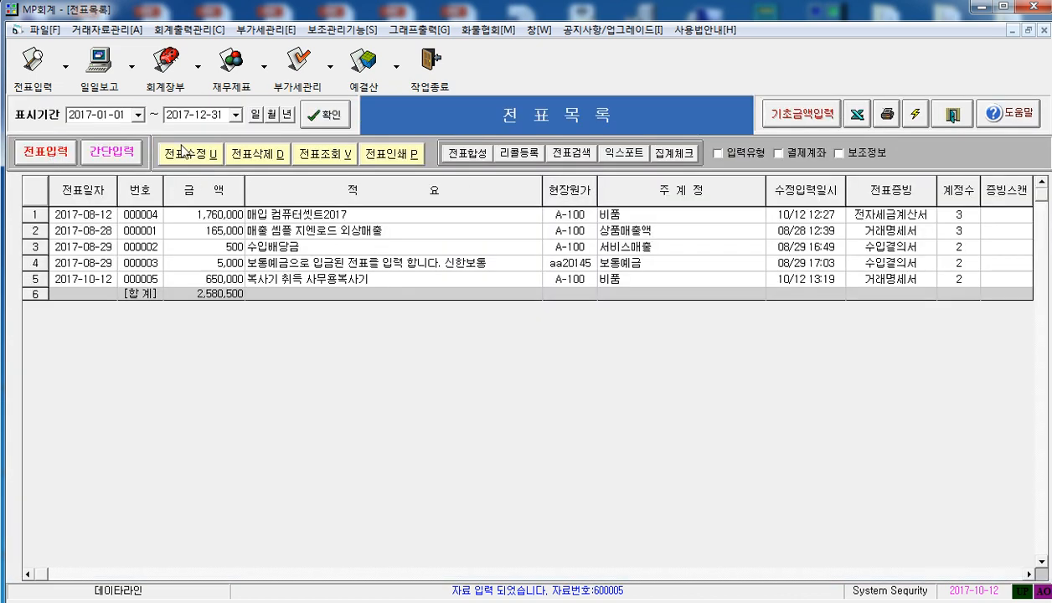
click(319, 122)
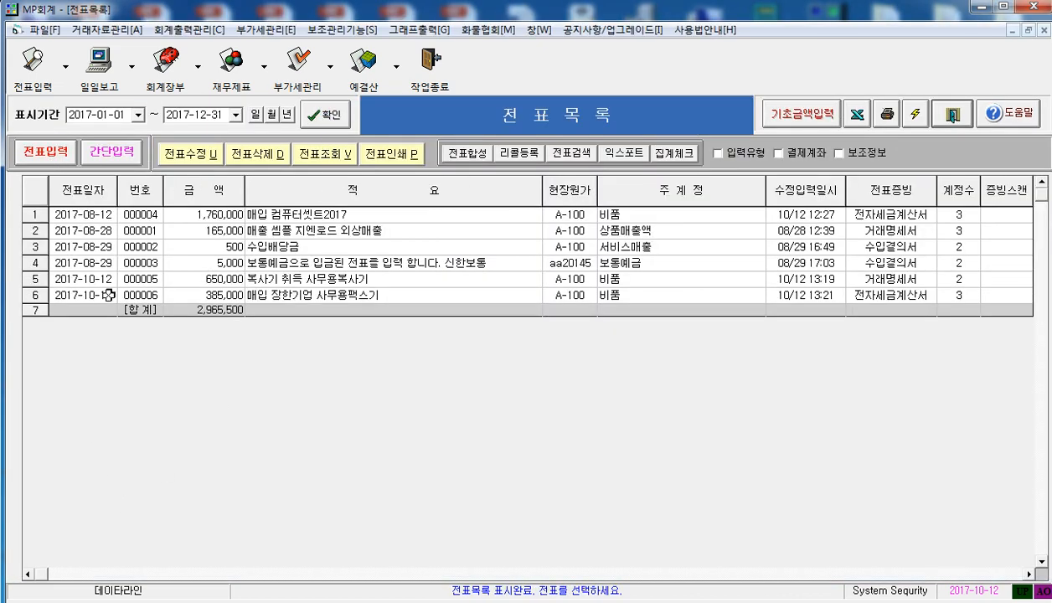
click(58, 281)
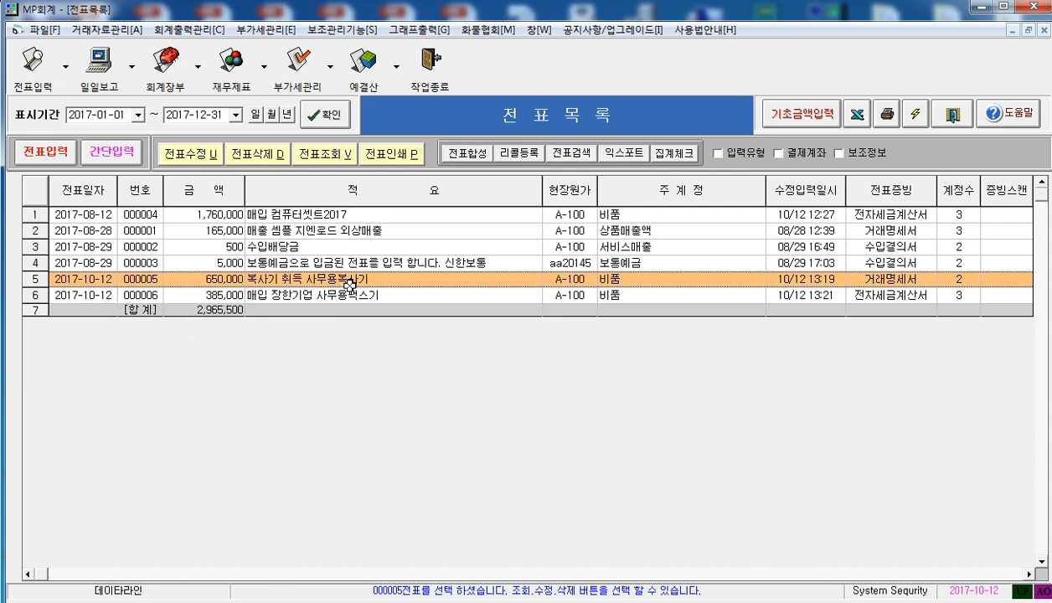
click(275, 296)
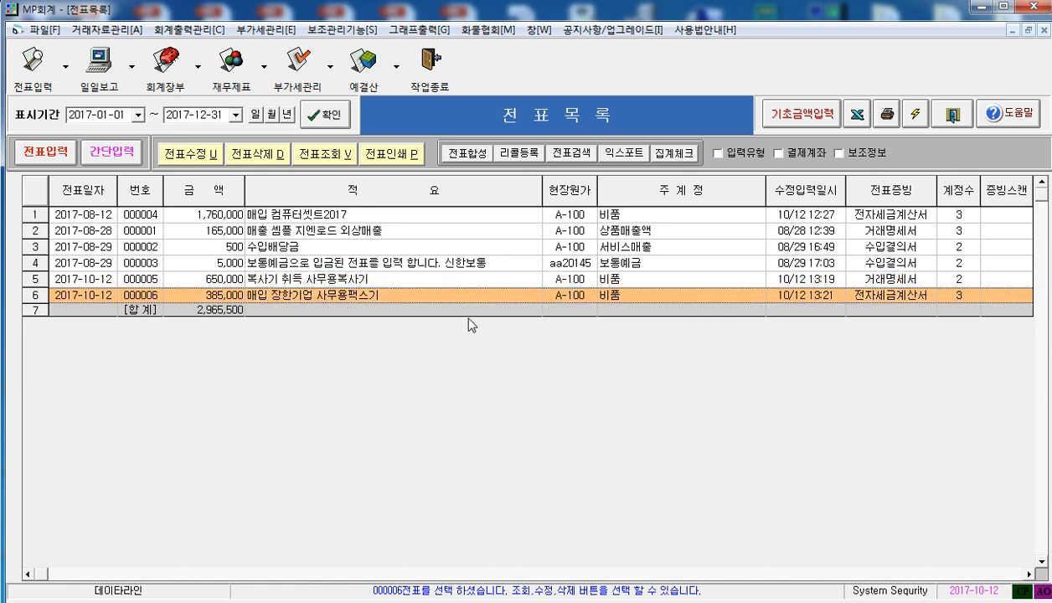
click(333, 276)
click(331, 295)
click(330, 284)
click(328, 294)
Open the fixed asset list for 2017 and examine the 사무용복사기 and 사무용팩스기 rows
click(326, 30)
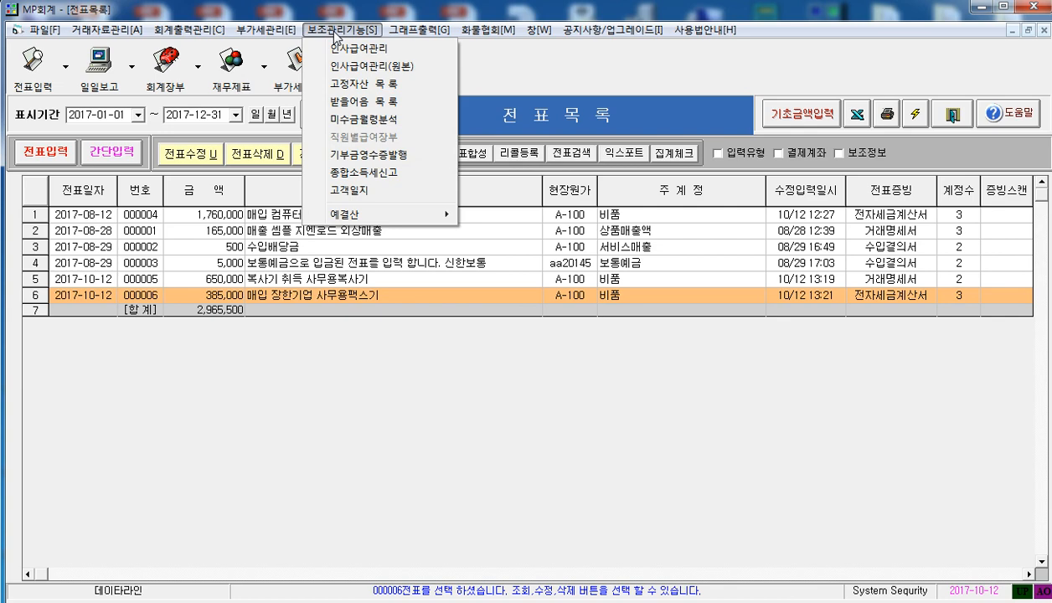
click(350, 83)
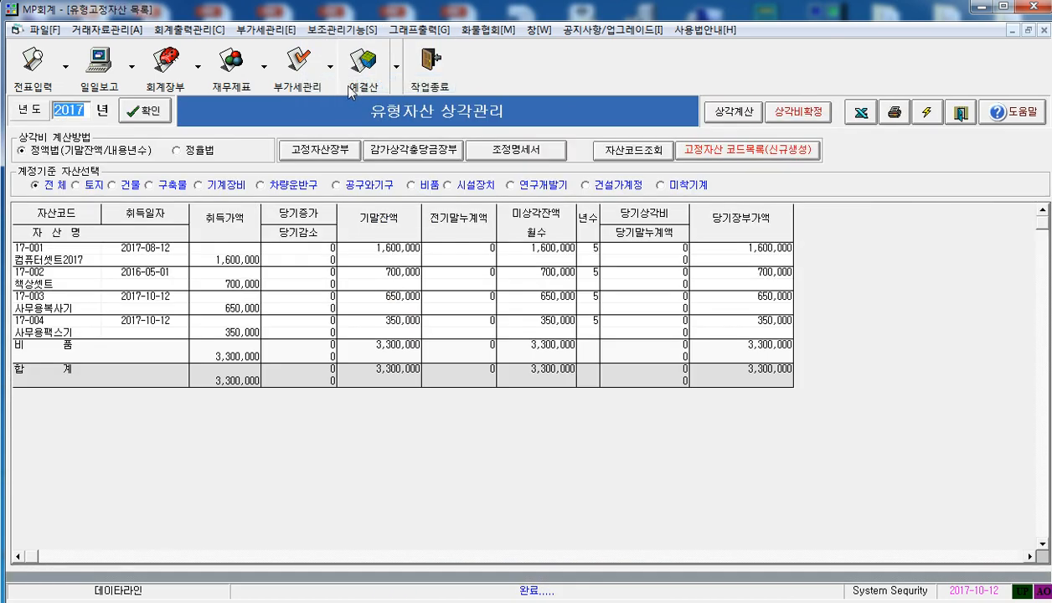
click(150, 111)
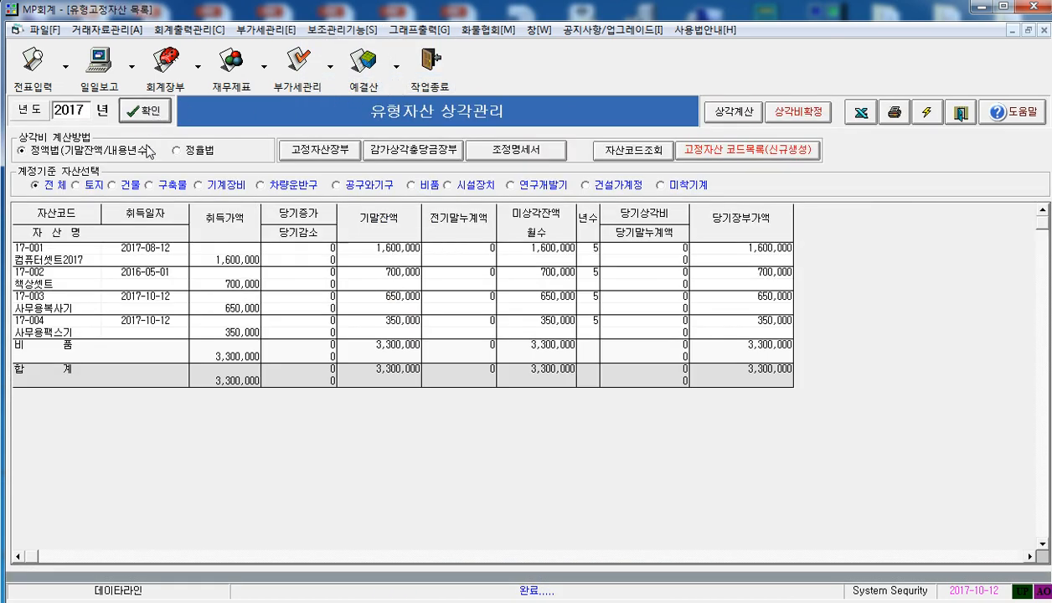
click(80, 295)
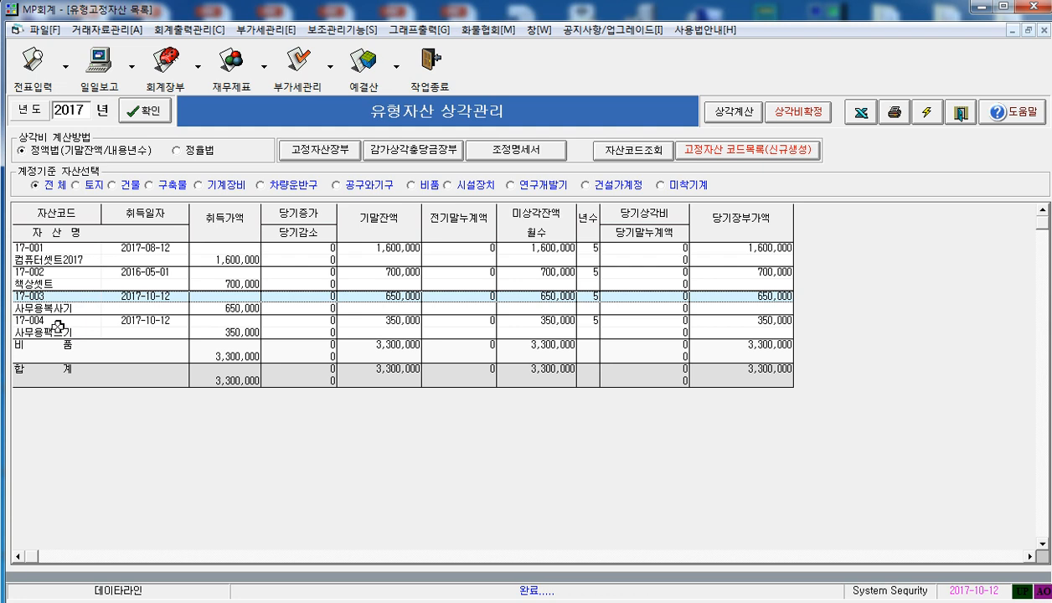
click(57, 323)
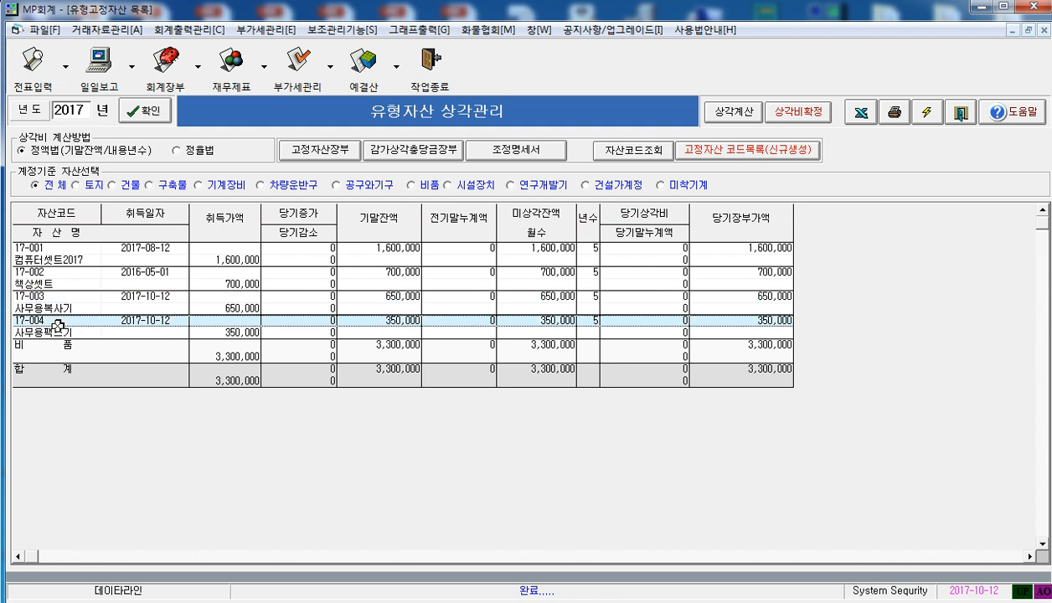
click(407, 297)
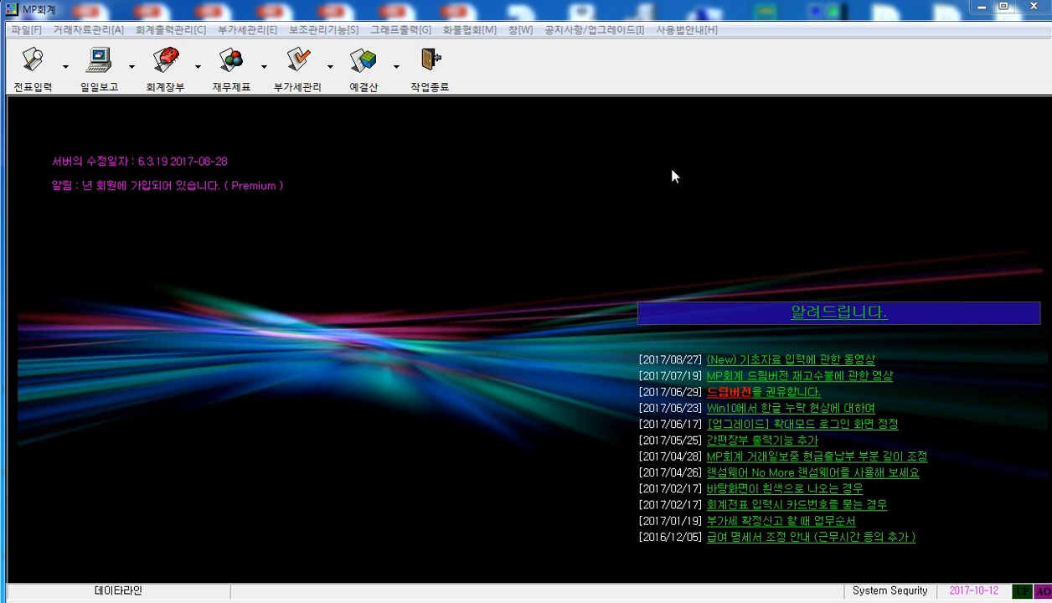
Open the asset code list from the transfer voucher entry's code settings and select 사무용팩스기
click(46, 71)
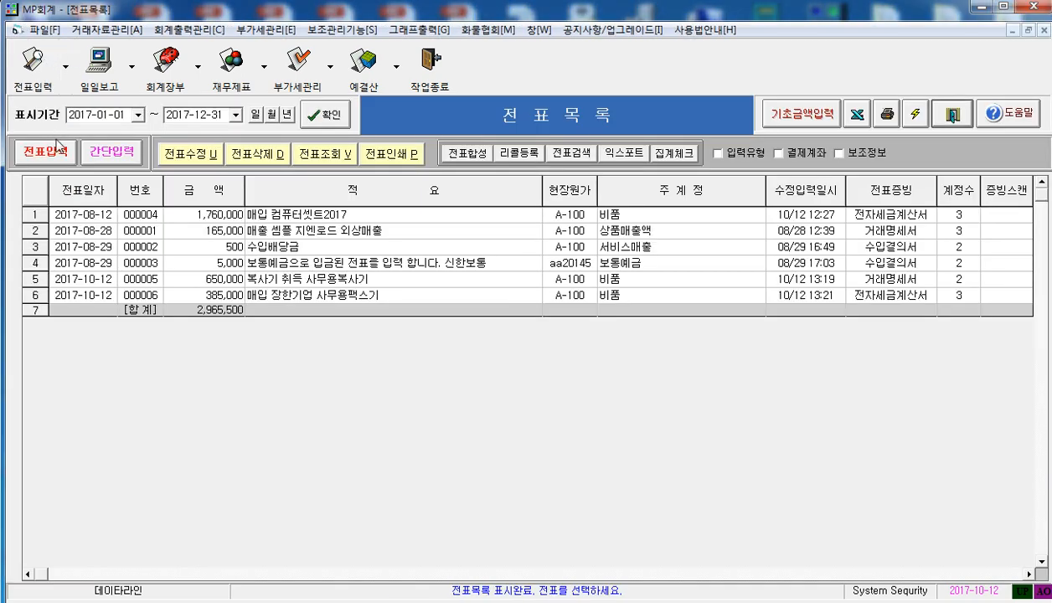
click(56, 153)
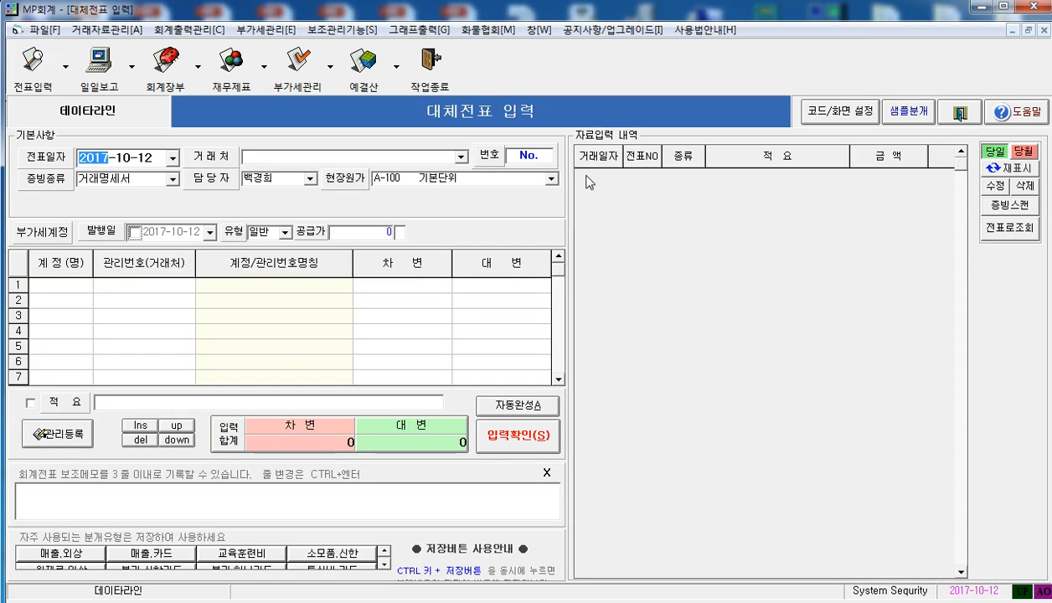
click(832, 111)
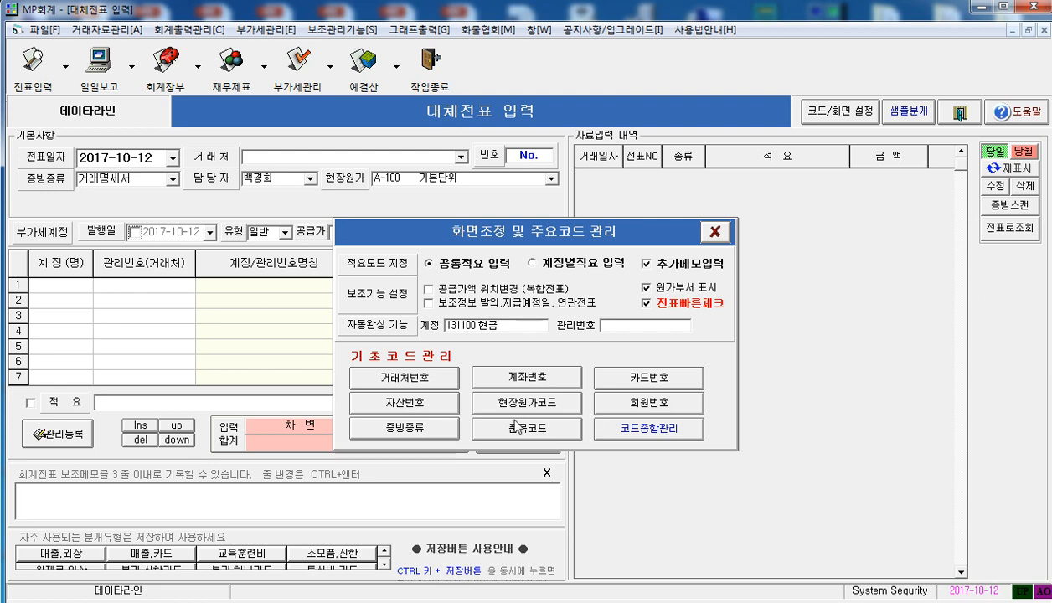
click(406, 402)
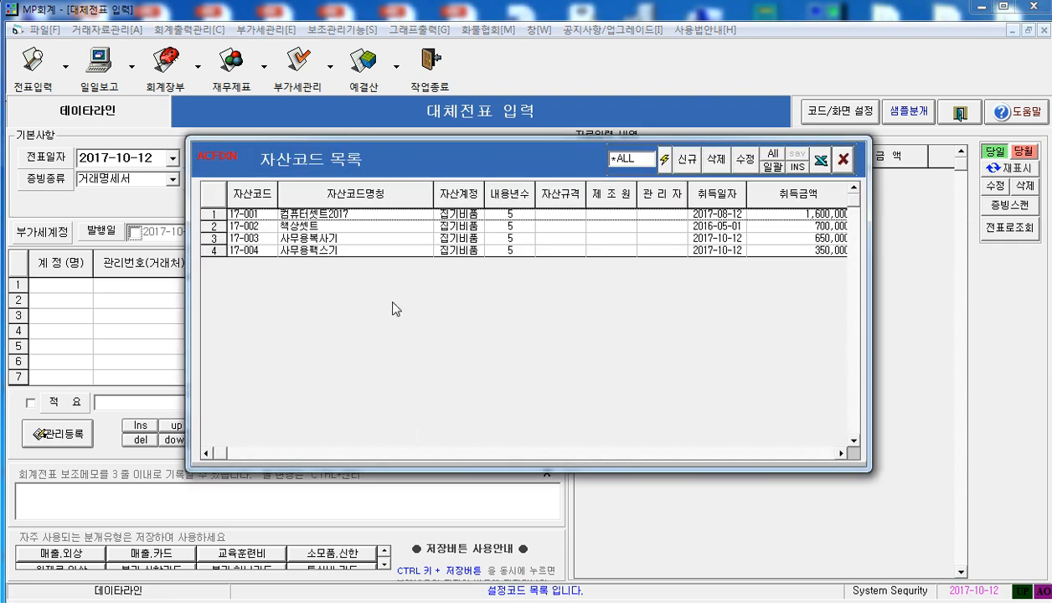
click(352, 250)
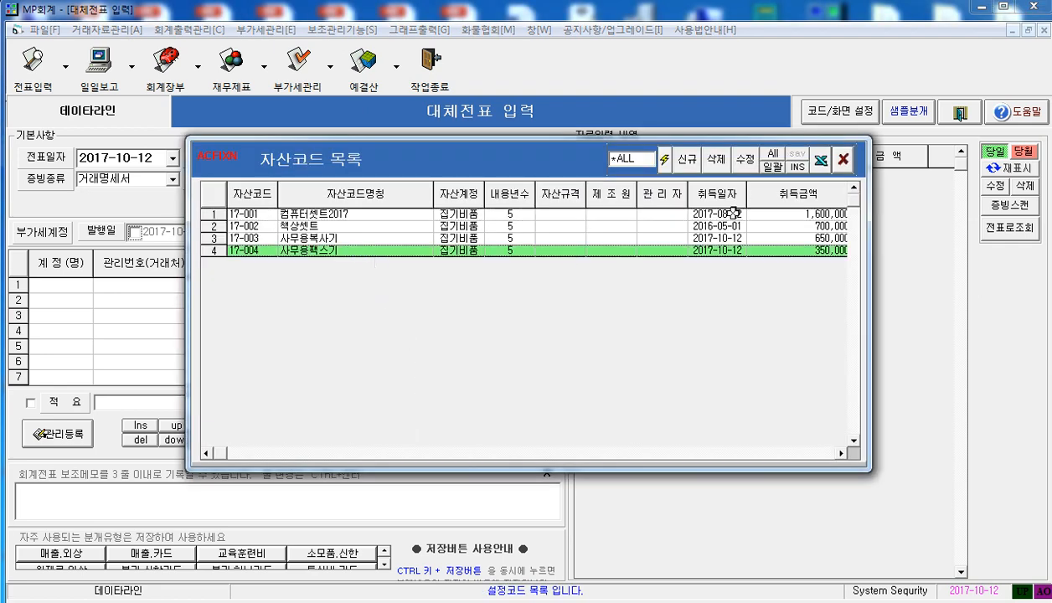
Start a new asset code 15-005 and name it 문서세단기
click(688, 160)
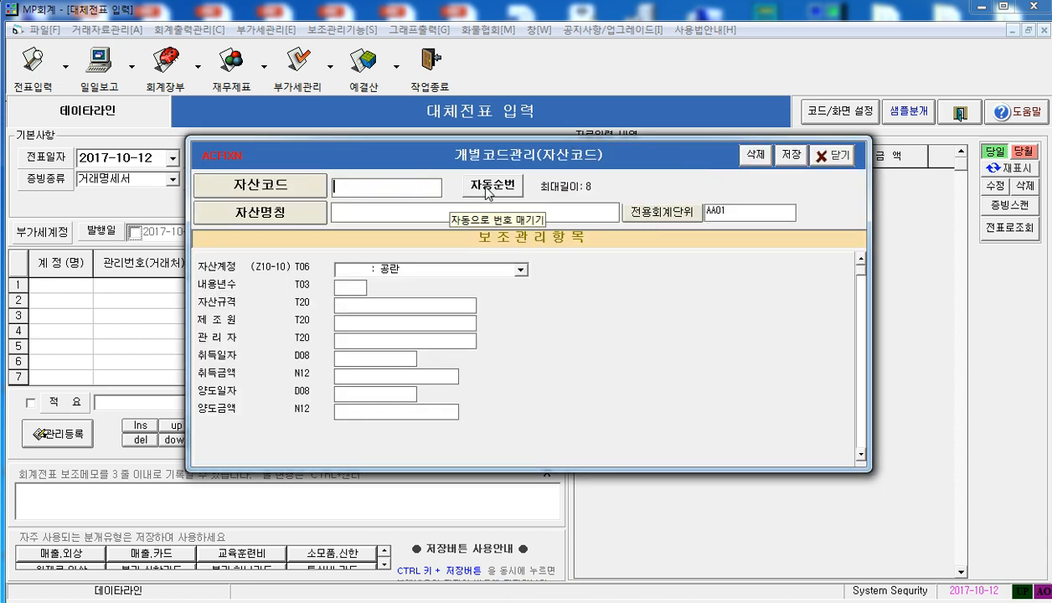
text(15-005)
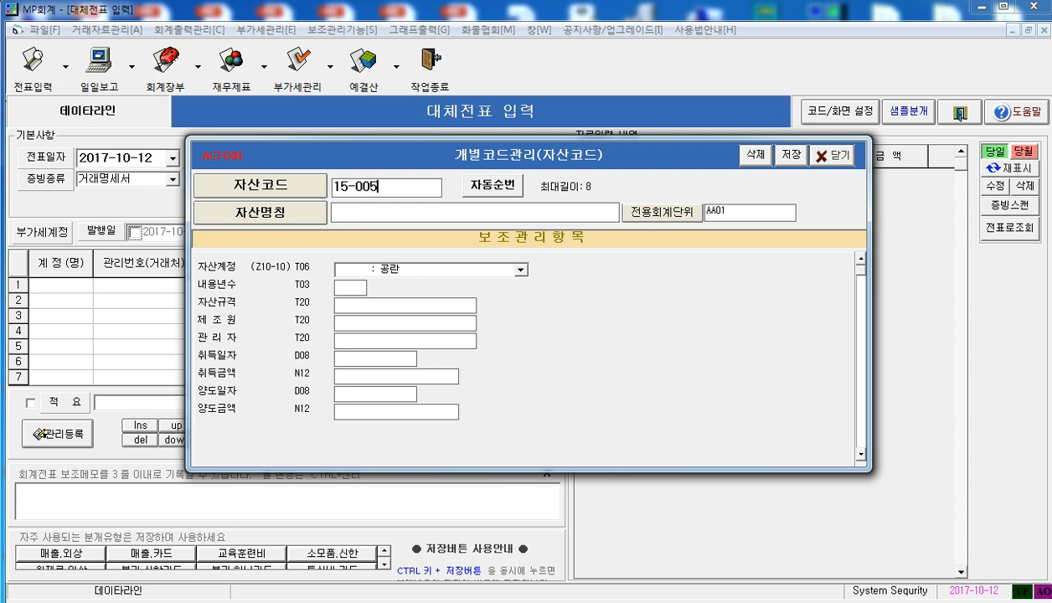
key(Return)
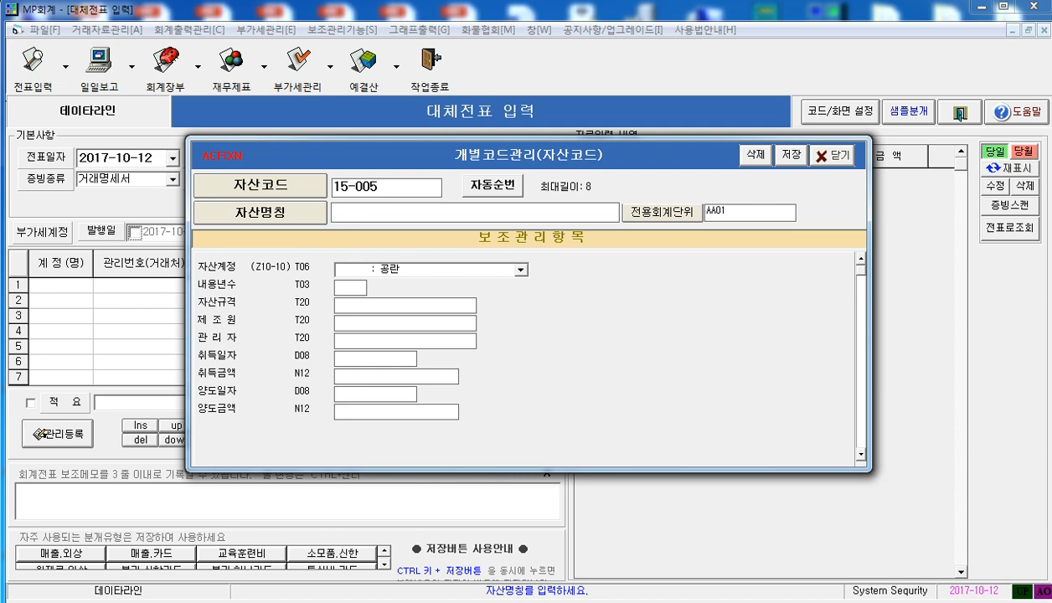
text(ㅁ)
text(서)
text(세)
text(단기)
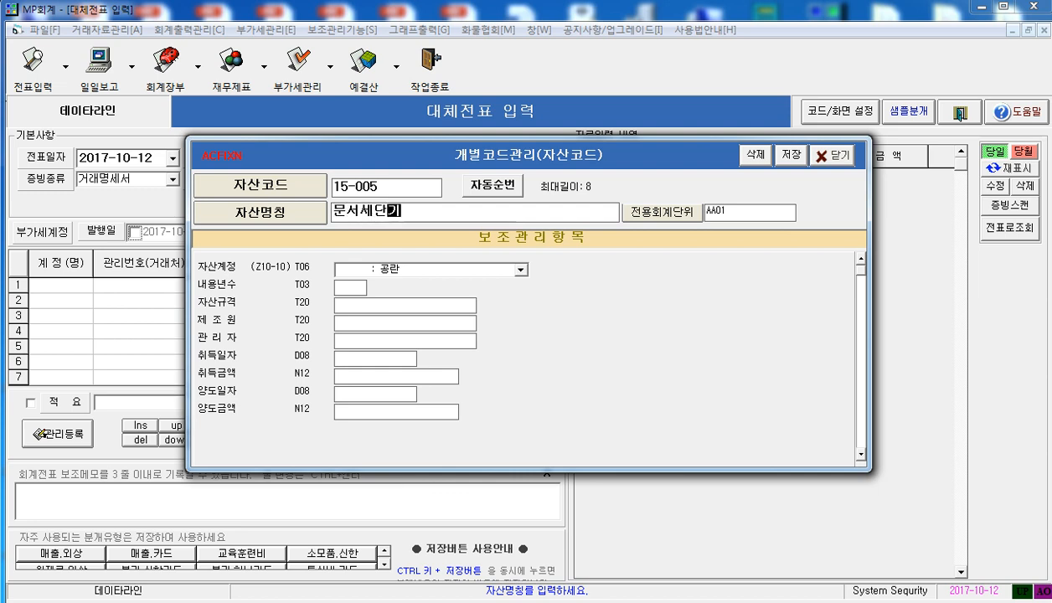
key(Tab)
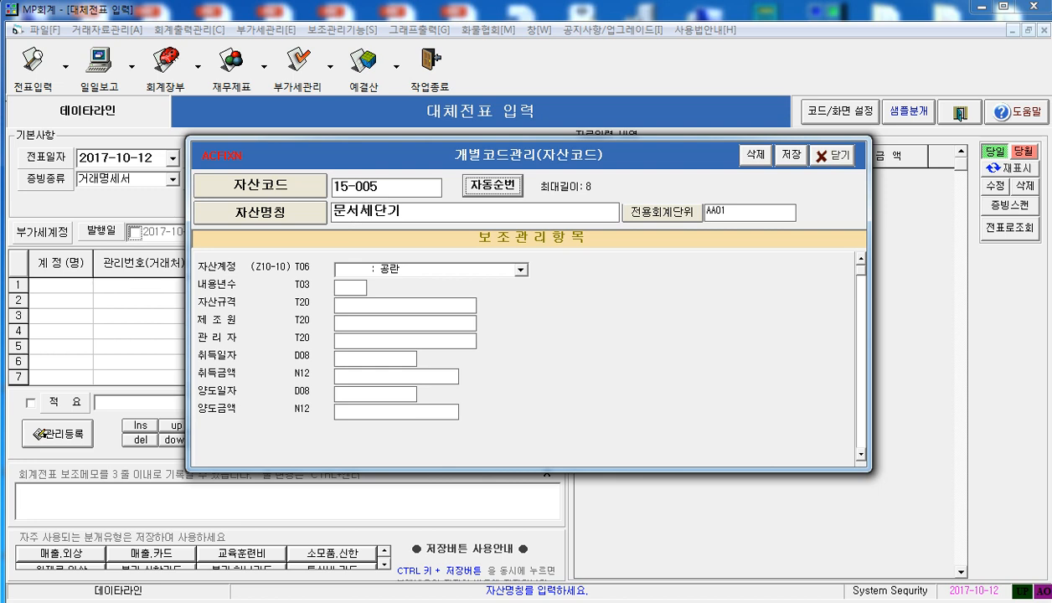
Set the asset account of 문서세단기 to 172600 비품 and its useful life to 5 years
click(521, 270)
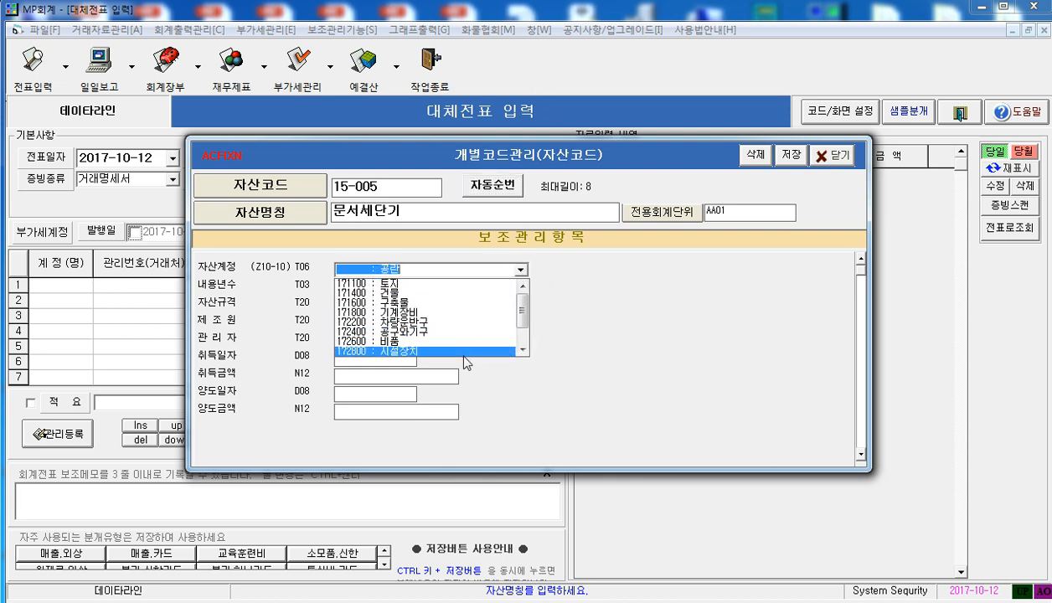
click(449, 343)
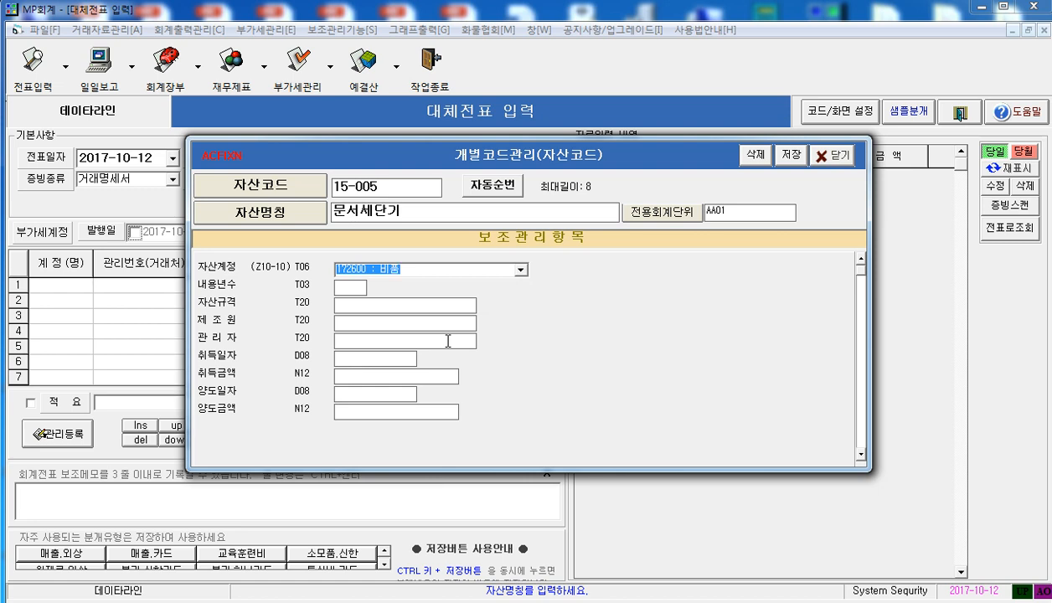
click(344, 288)
text(5)
click(428, 311)
Enter the acquisition date 2015-05-01 and acquisition amount 600,000, and save the asset code
click(354, 359)
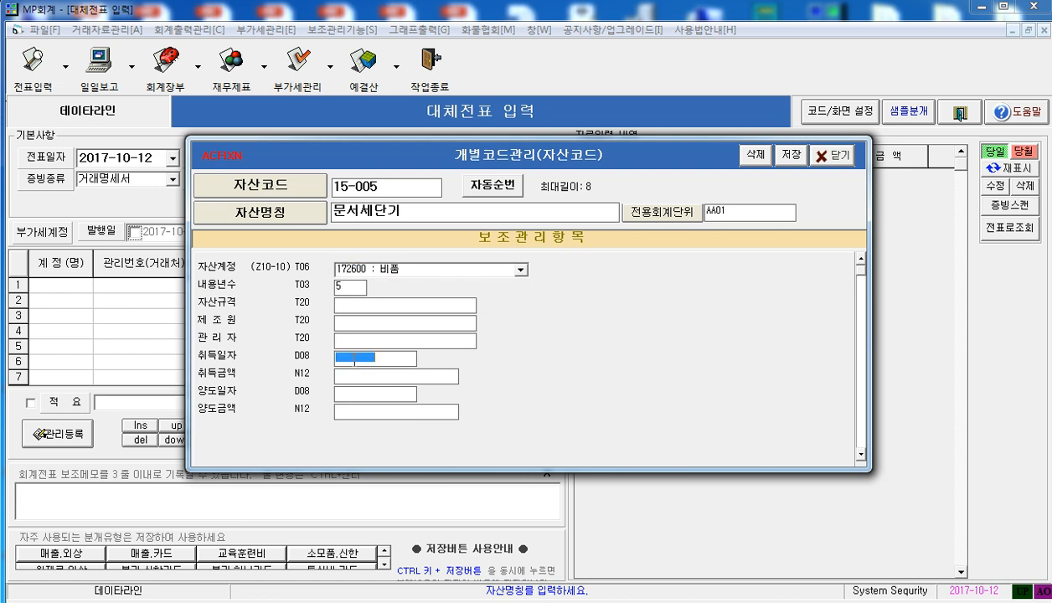
text(20)
text(15-05-01)
key(Return)
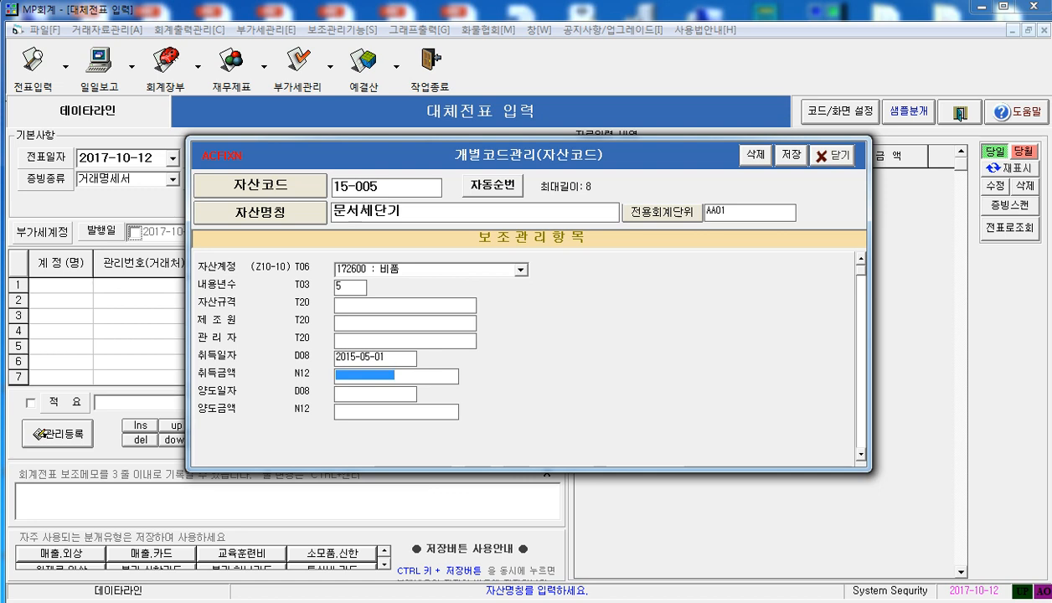
text(6000000)
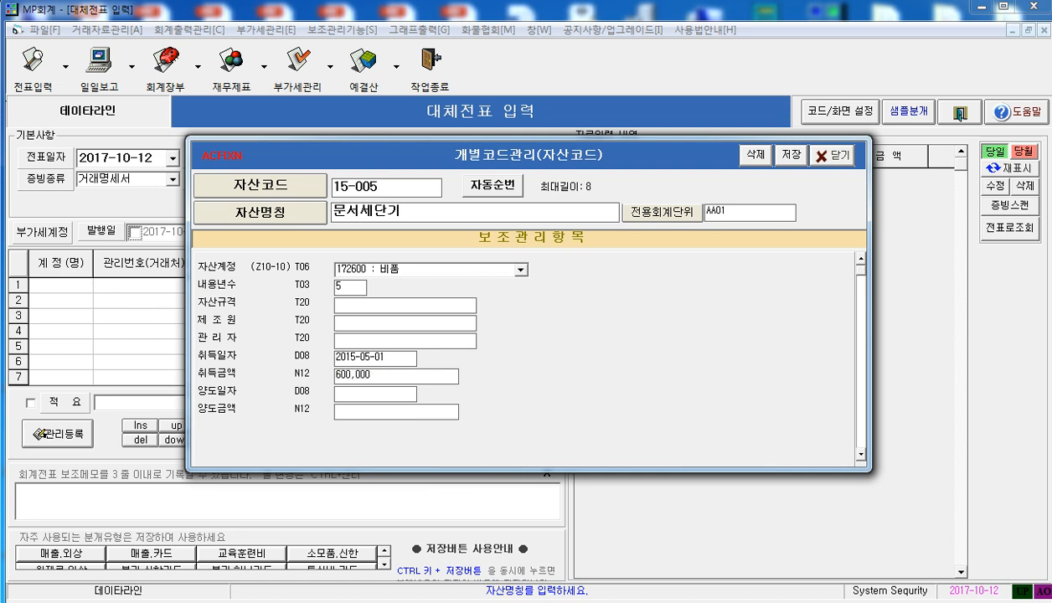
click(788, 154)
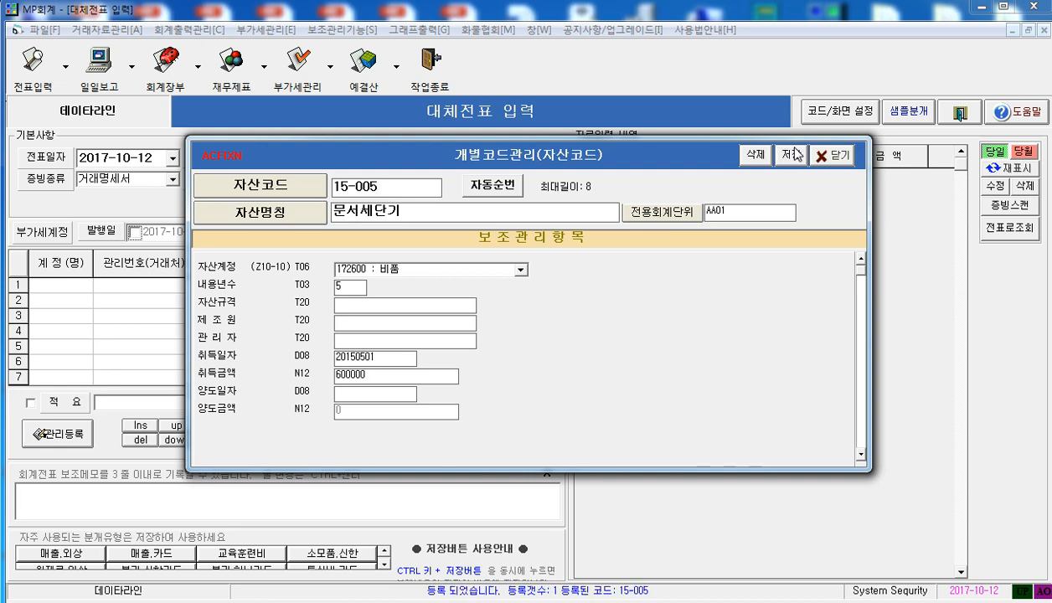
click(863, 479)
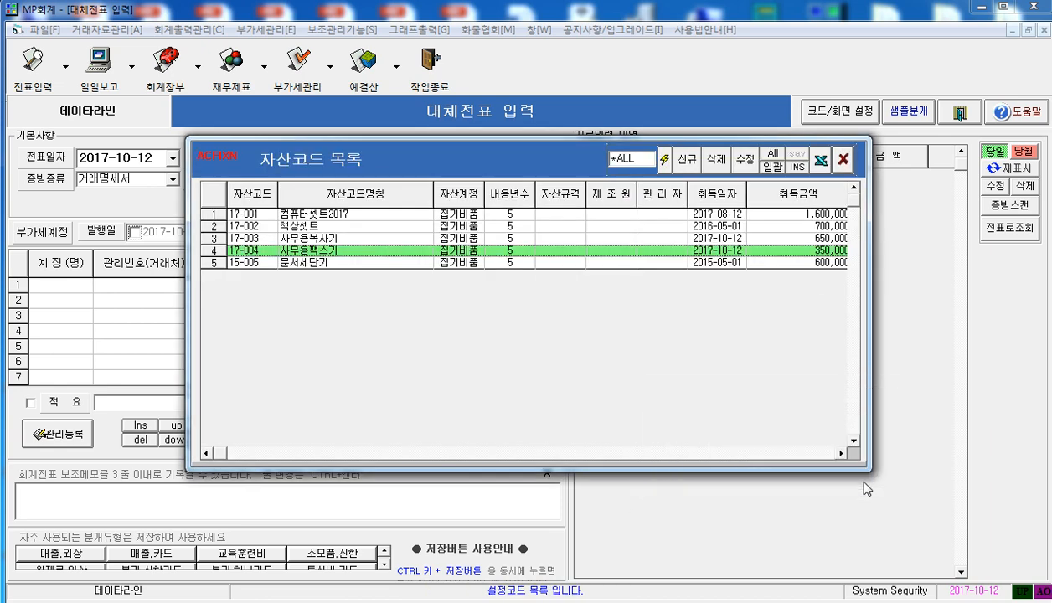
Select the 문서세단기 row in the asset code list, and close the code settings and transfer voucher entry
click(577, 263)
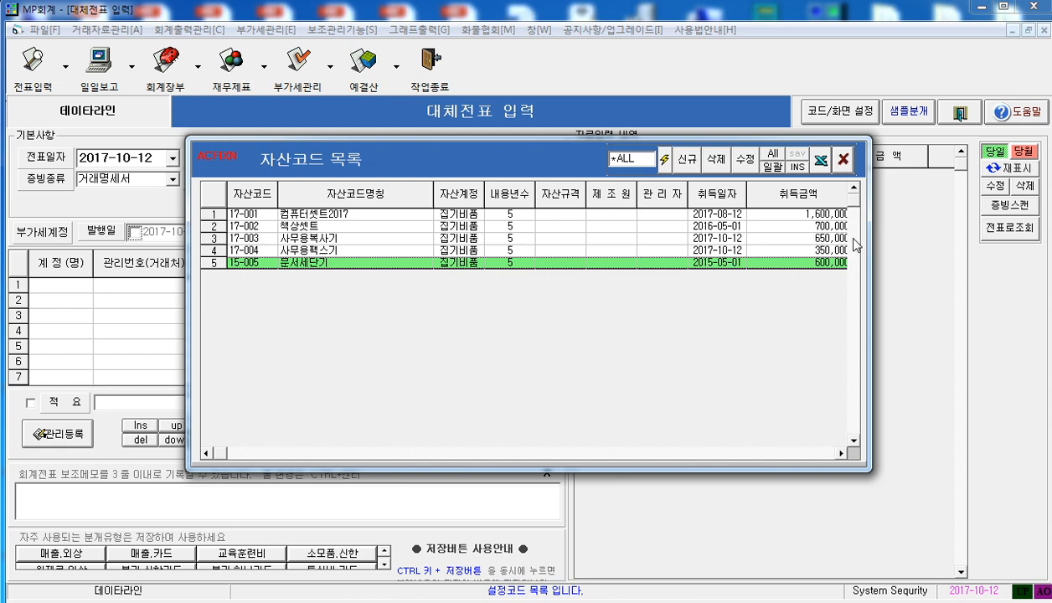
click(845, 161)
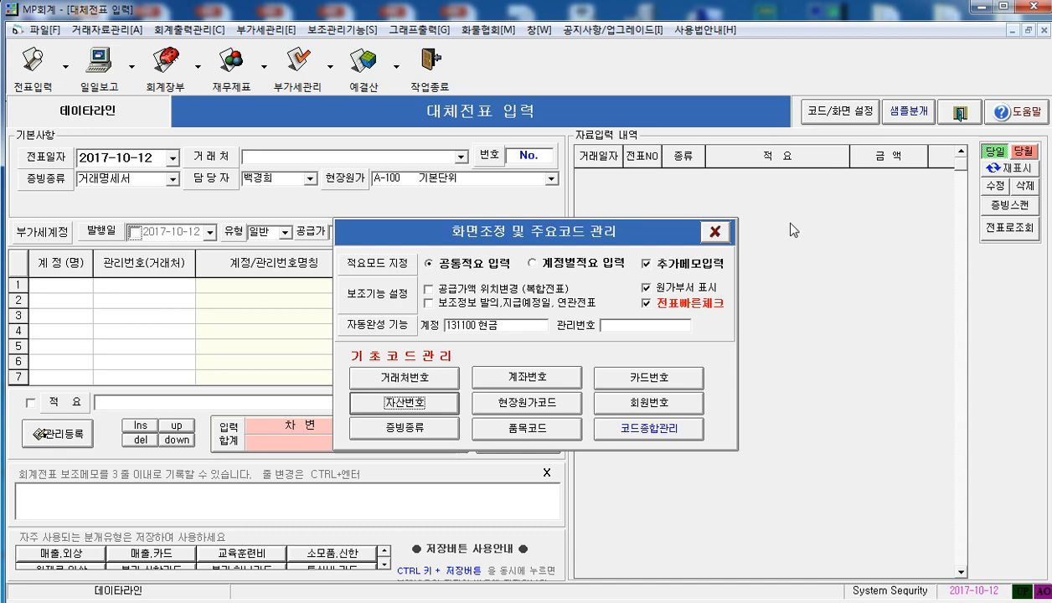
click(712, 232)
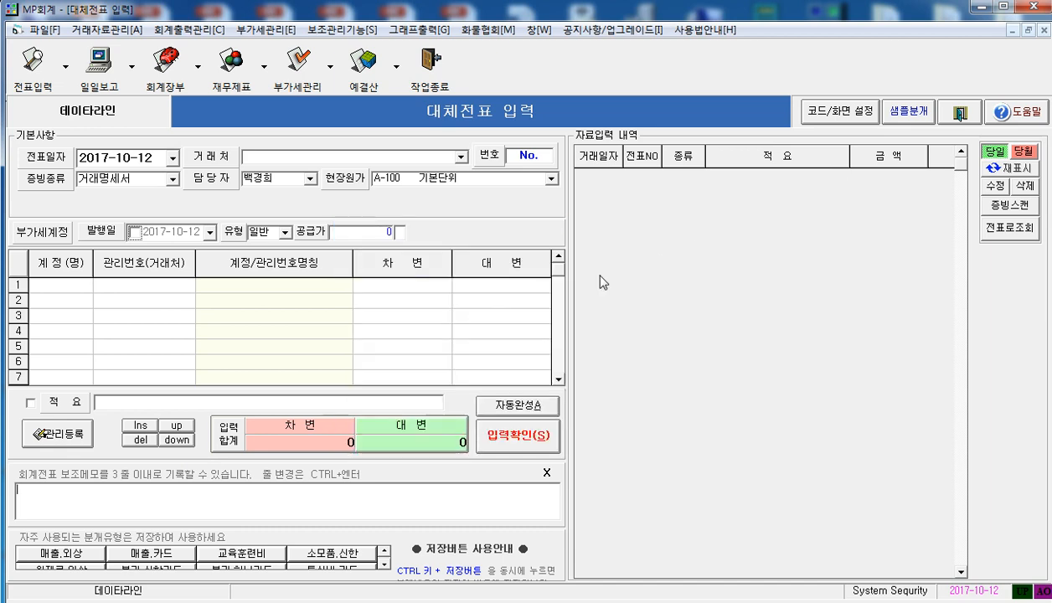
click(962, 115)
Open the opening balance management for 2017, load its balances, and display all accounts
click(41, 29)
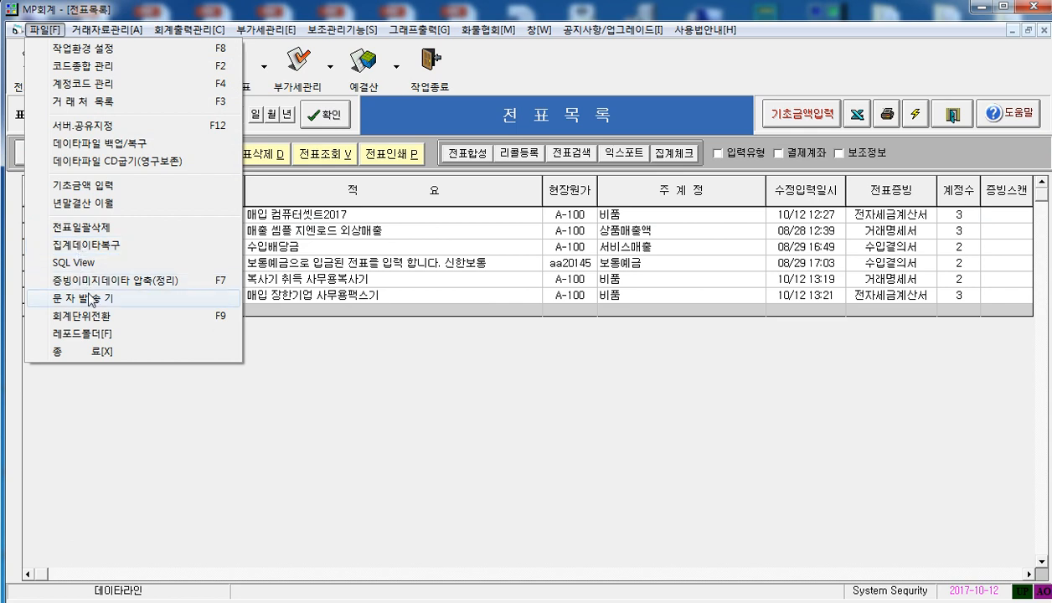
click(93, 193)
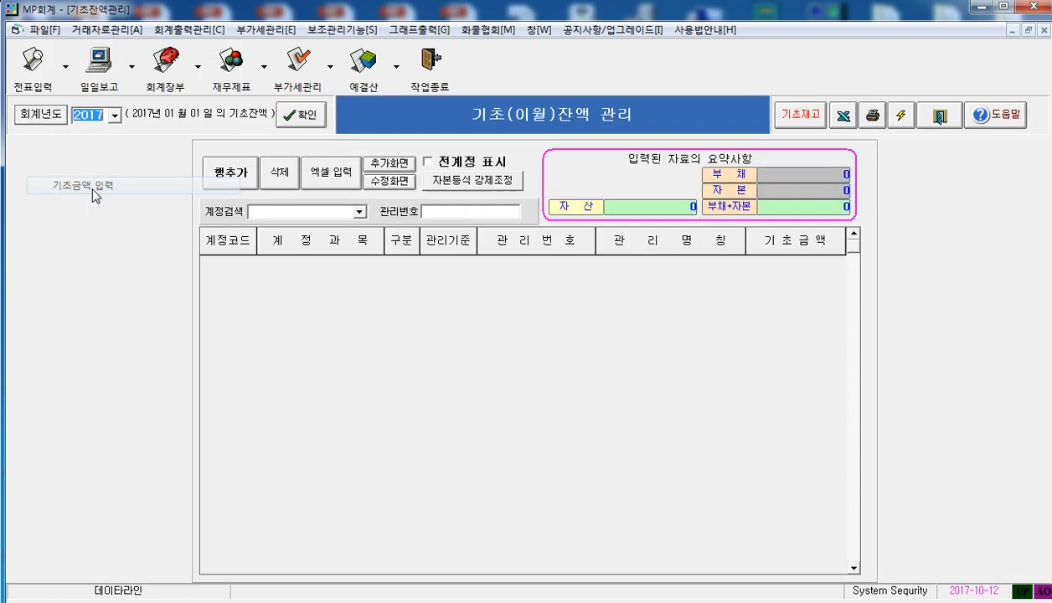
click(301, 116)
click(388, 266)
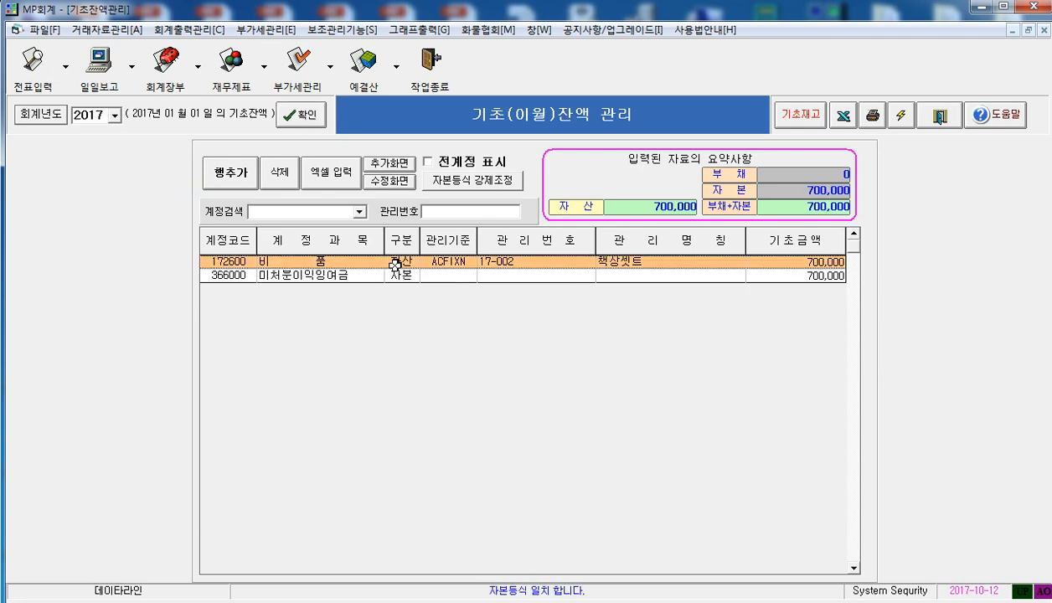
click(431, 160)
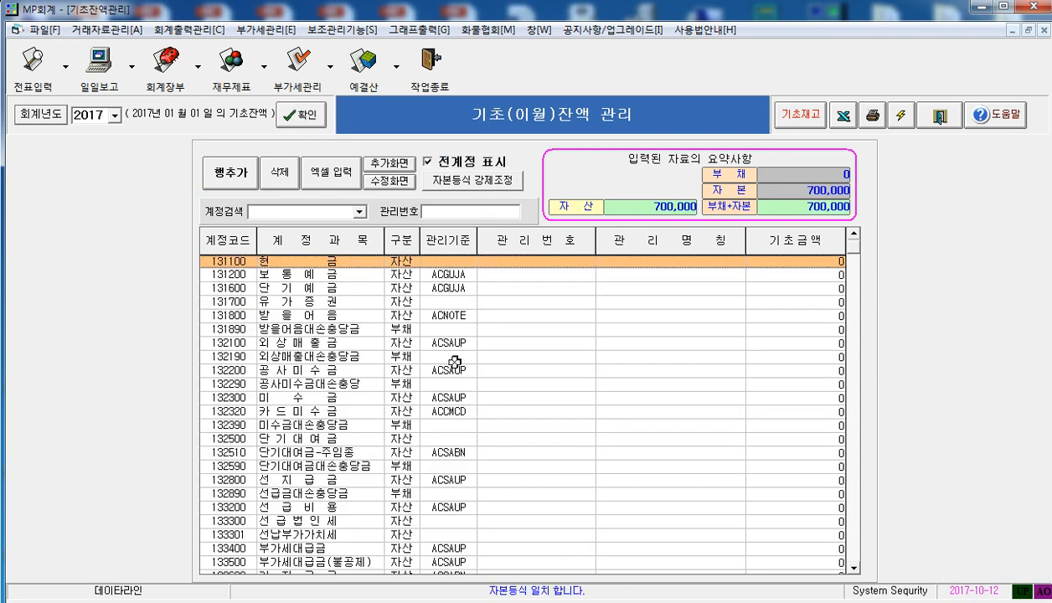
Add a new row for account 172600 비품 below the 책상셋트 row in the opening balances
click(436, 440)
scroll(467, 477, down, 20)
scroll(483, 484, down, 2)
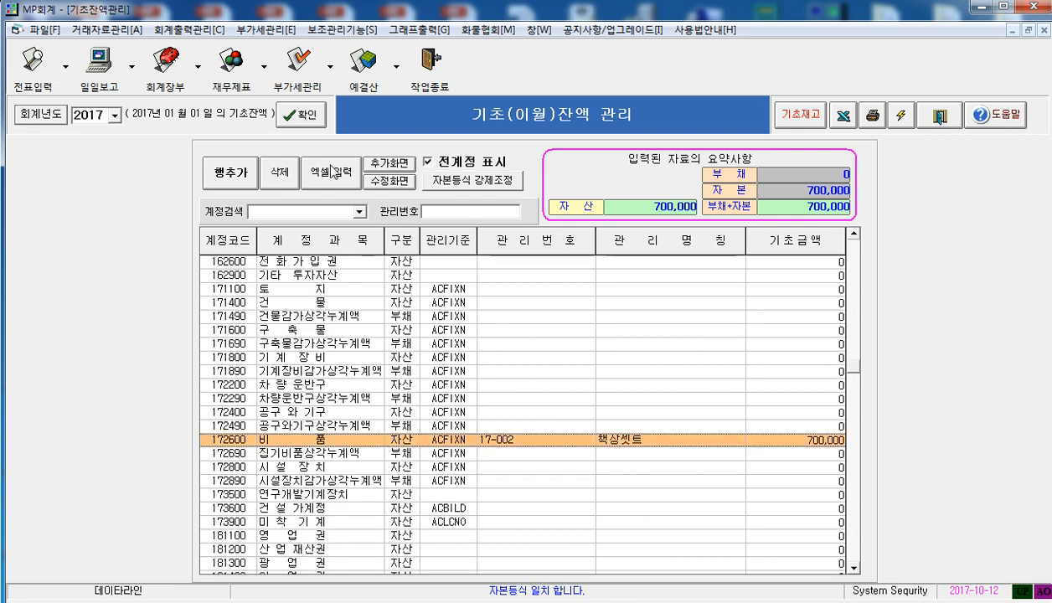
click(234, 175)
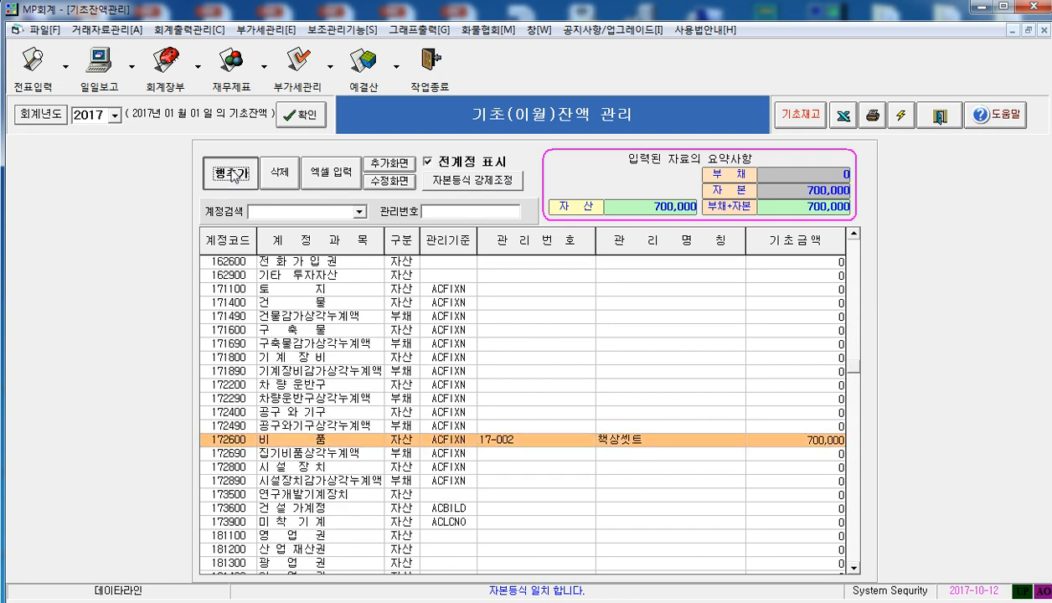
click(491, 456)
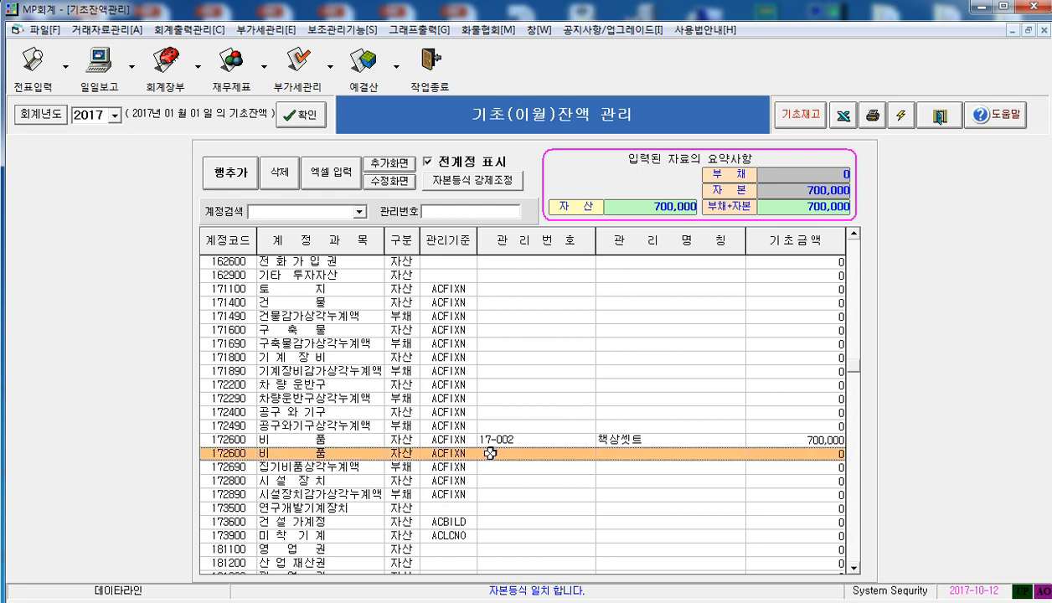
Assign asset 15-005 문서세단기 to the new 비품 row with an opening amount of 600,000
key(Return)
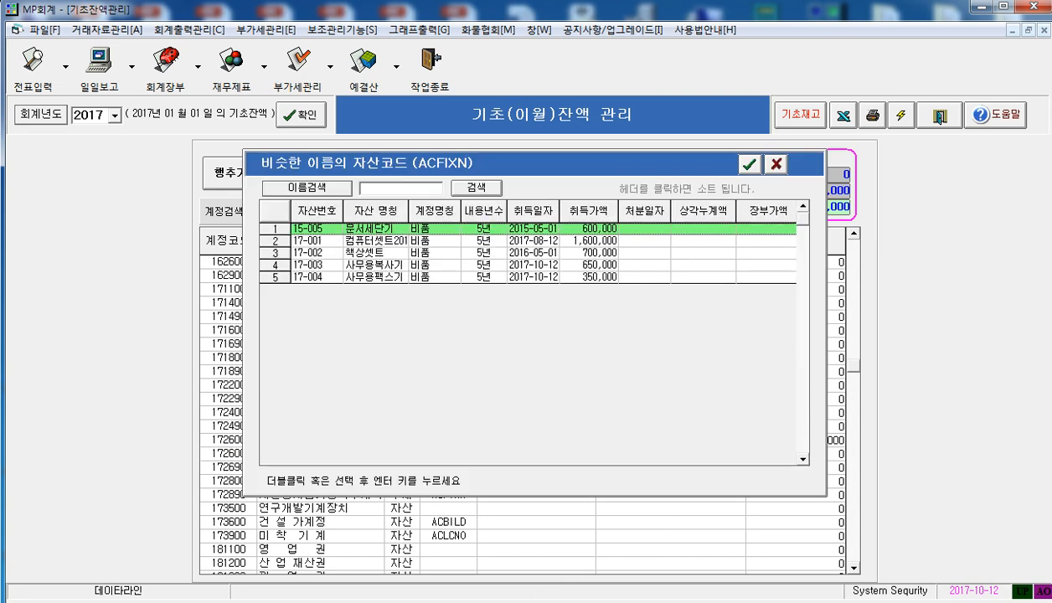
key(Down)
key(Down)
key(Down)
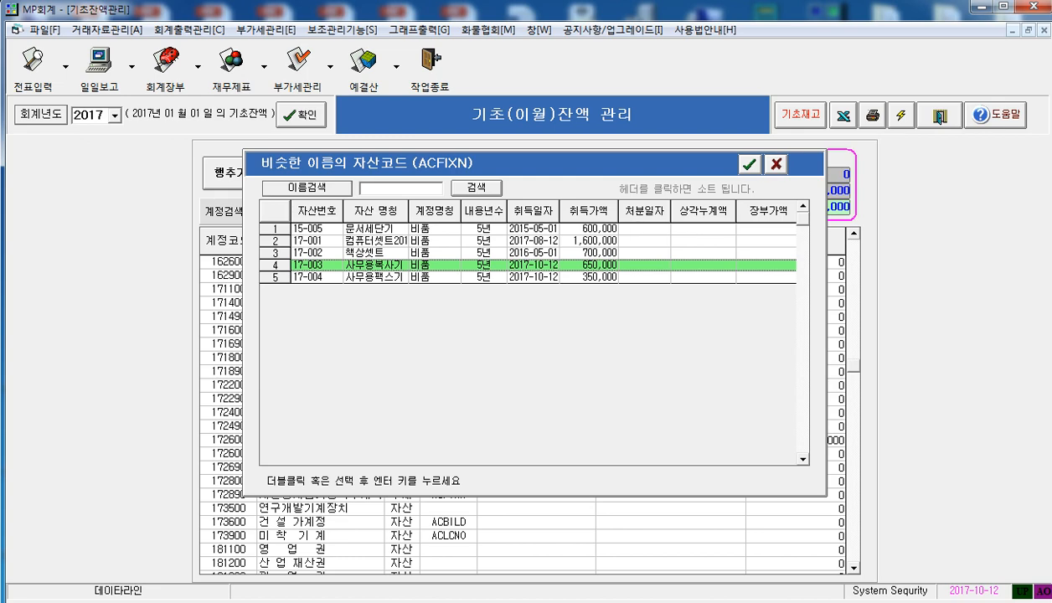
key(Up)
key(Up)
key(Up)
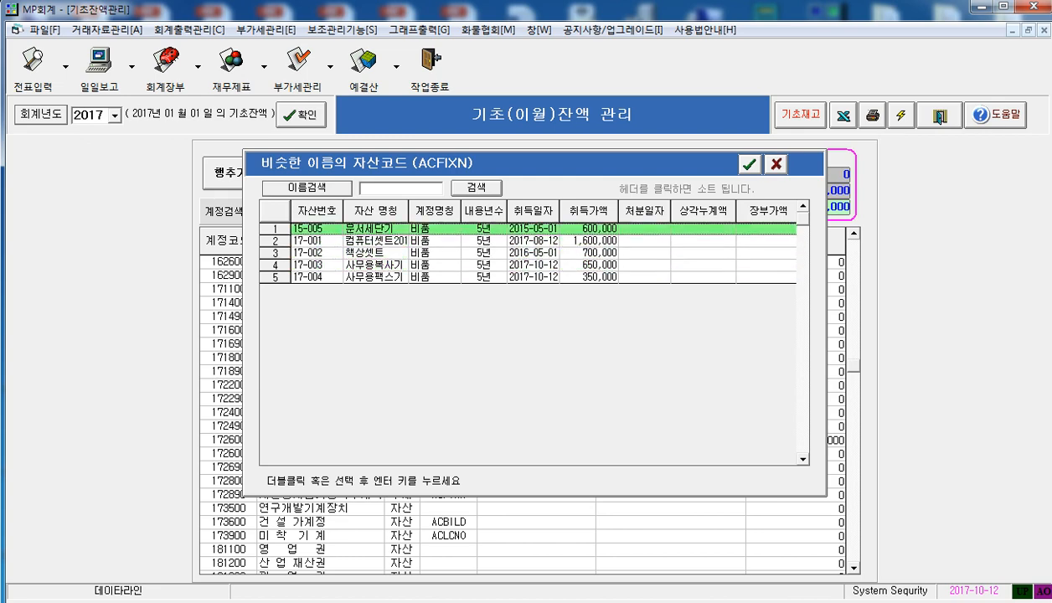
key(Return)
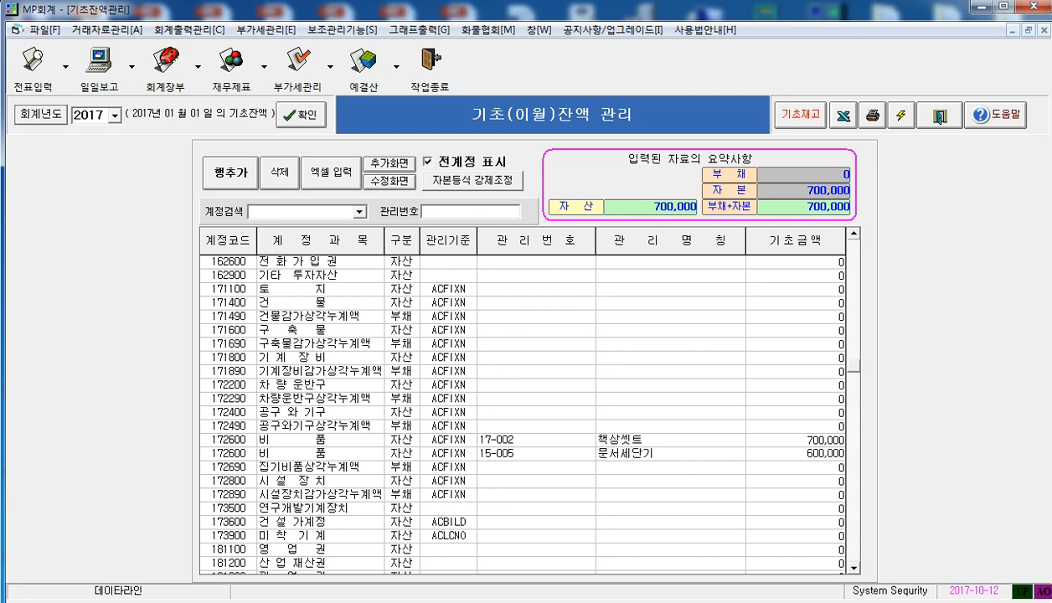
click(650, 480)
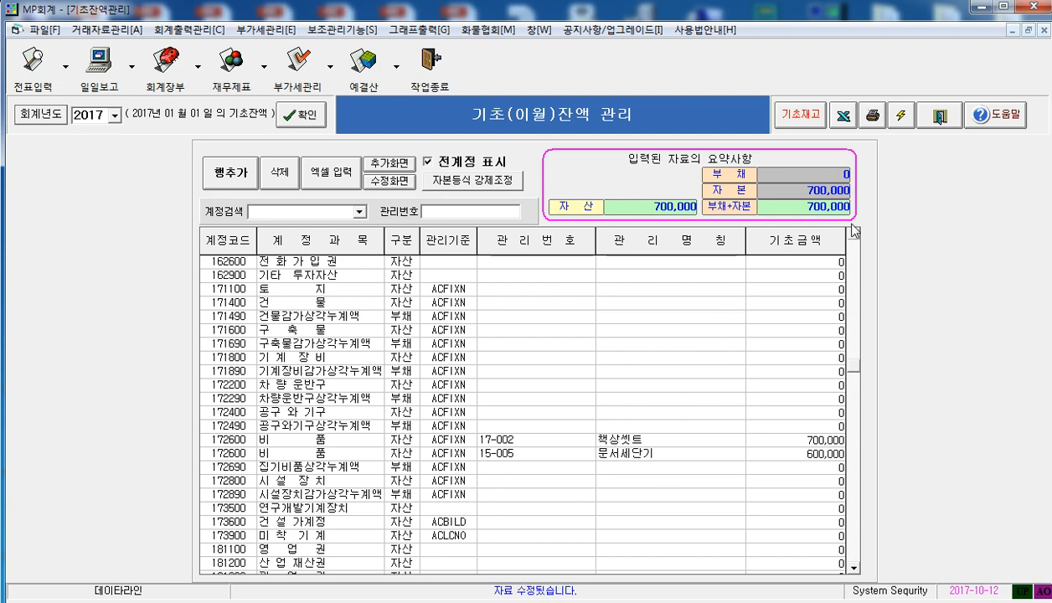
Refresh the opening balances, force the capital equation into balance, and close the opening balance management
click(901, 117)
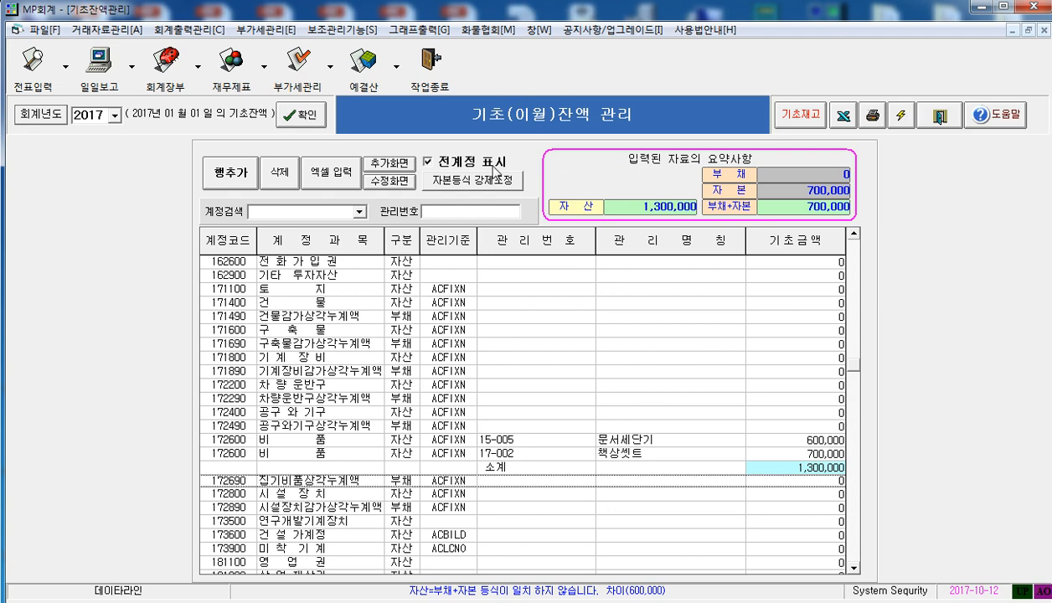
click(466, 180)
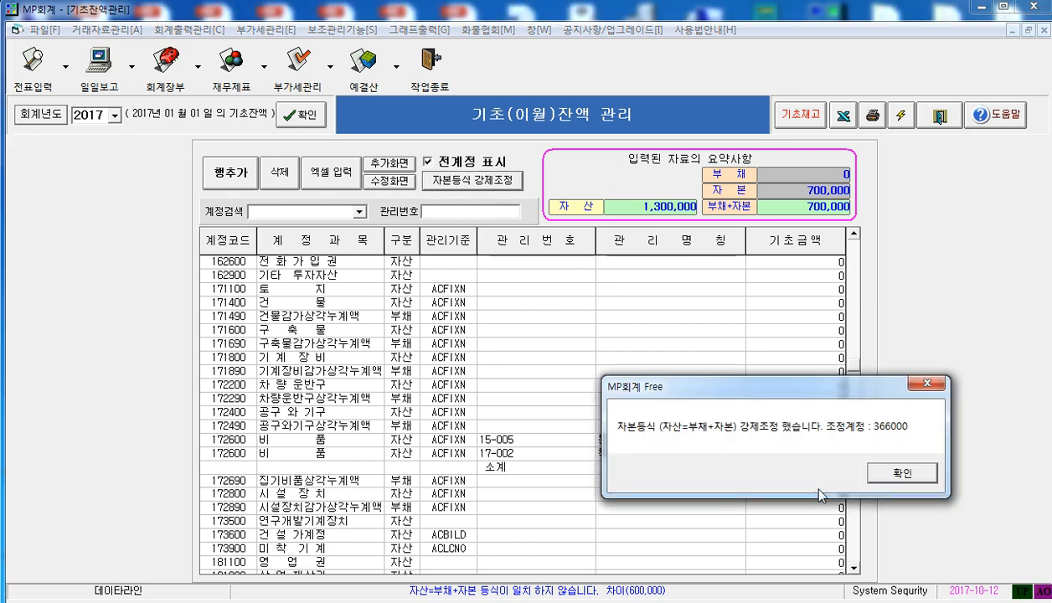
click(890, 471)
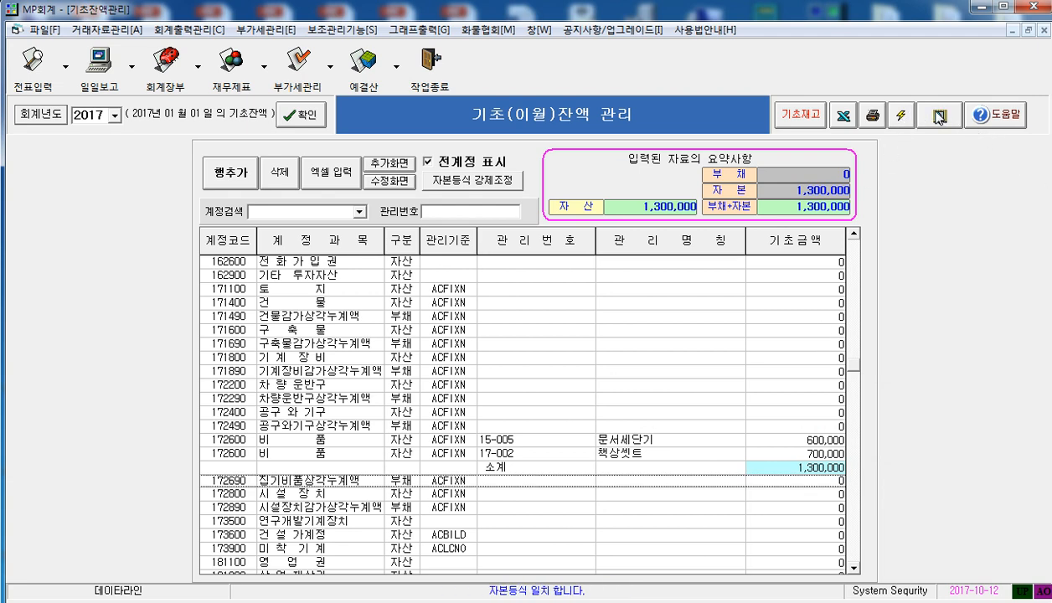
click(939, 118)
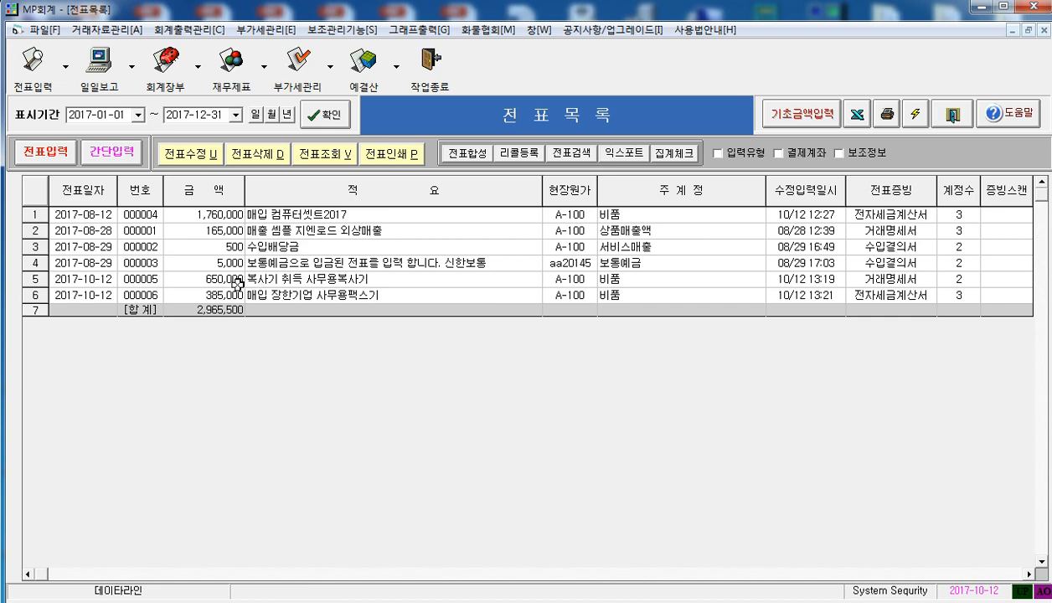
Open the tangible asset depreciation list for 2017 and examine the 문서세단기 row's acquisition cost and ending balance
click(340, 31)
click(355, 84)
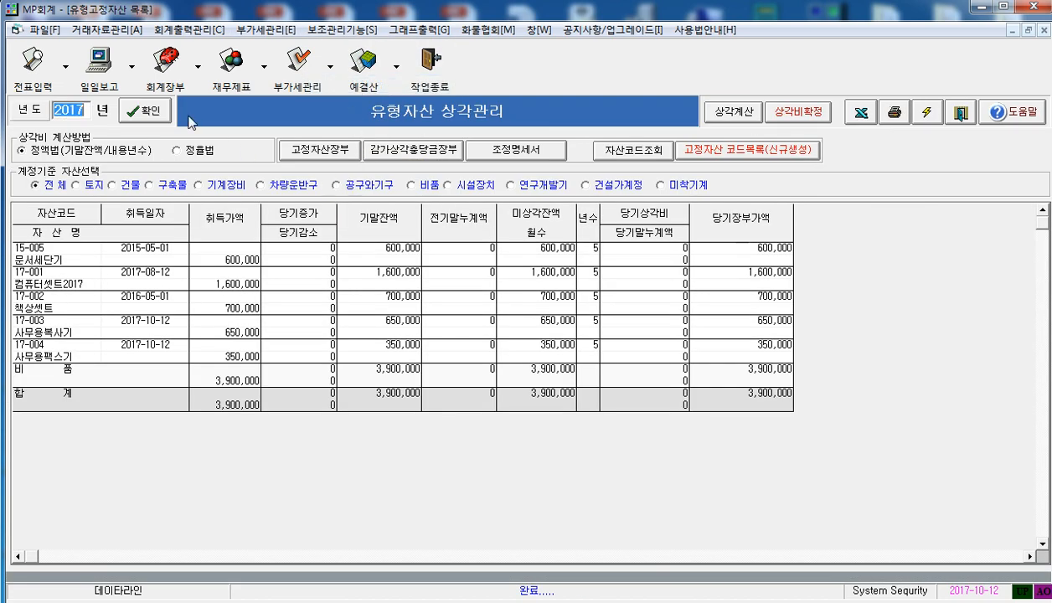
click(157, 113)
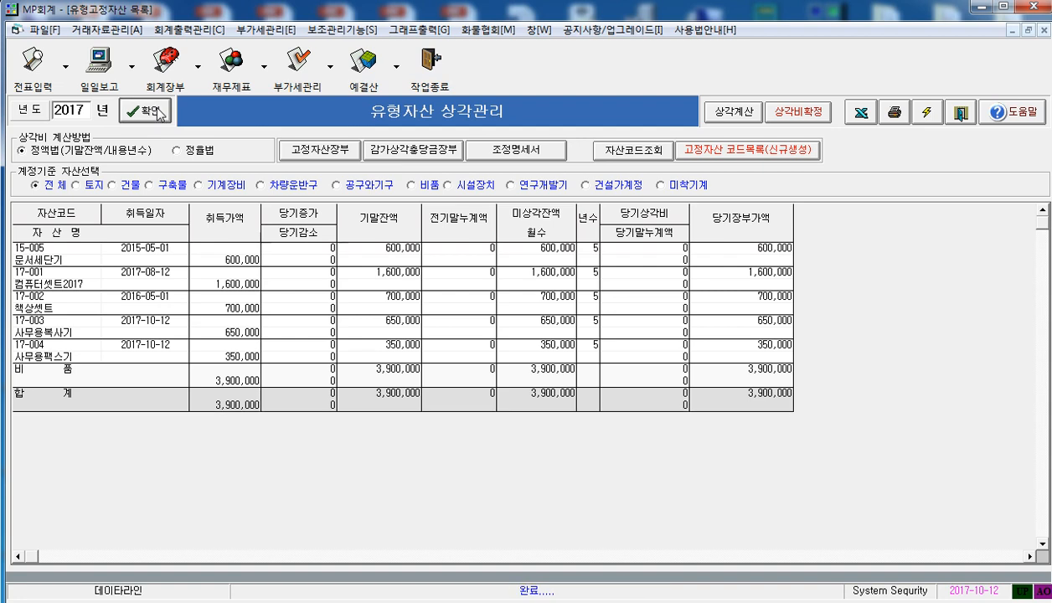
click(62, 248)
click(247, 261)
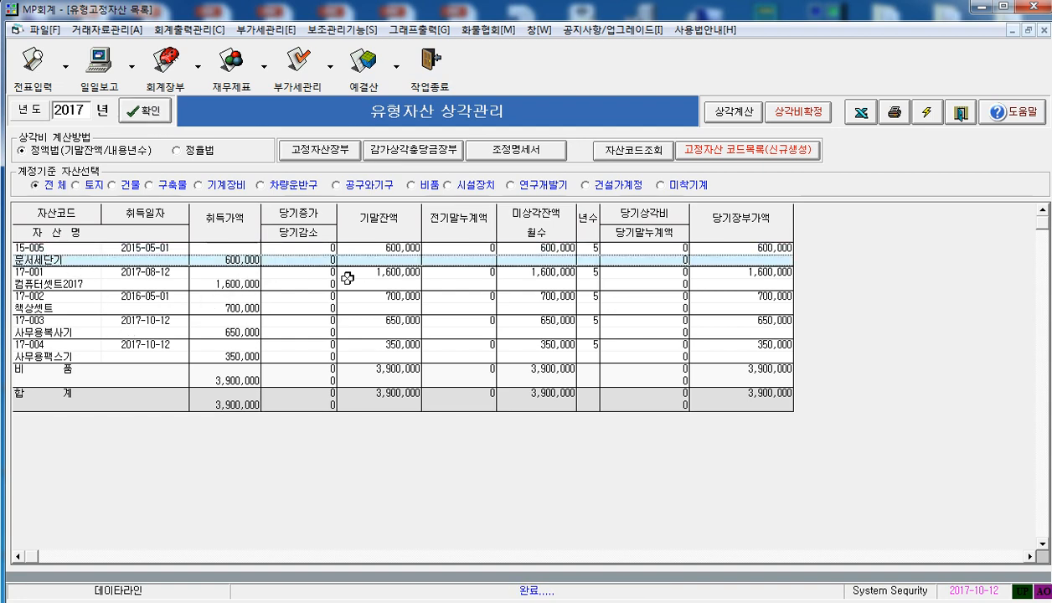
click(404, 251)
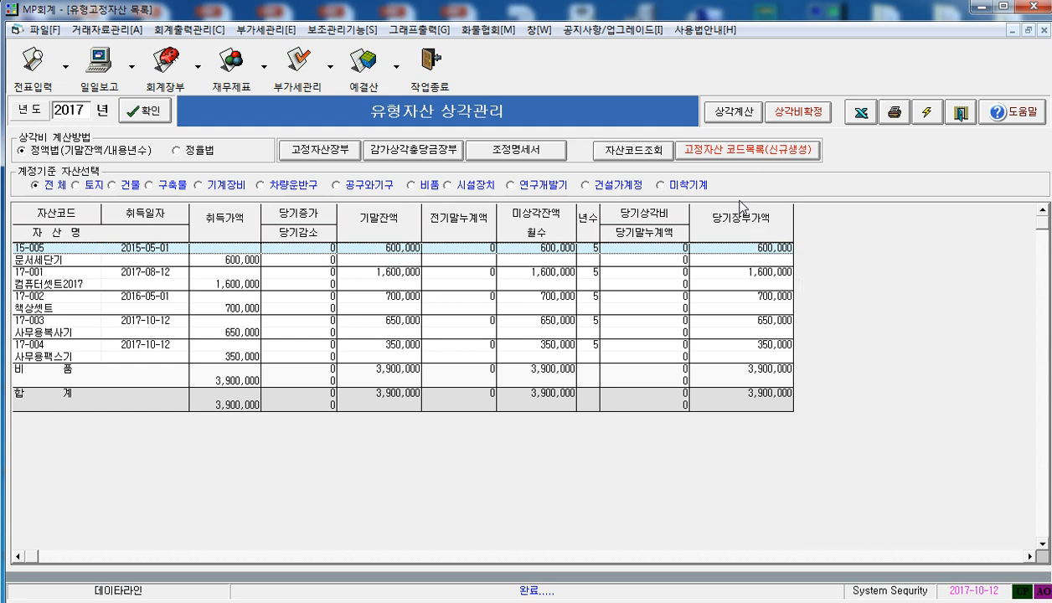
Create a new asset code 14-001 named 커피메이커 from the fixed asset code list
click(727, 156)
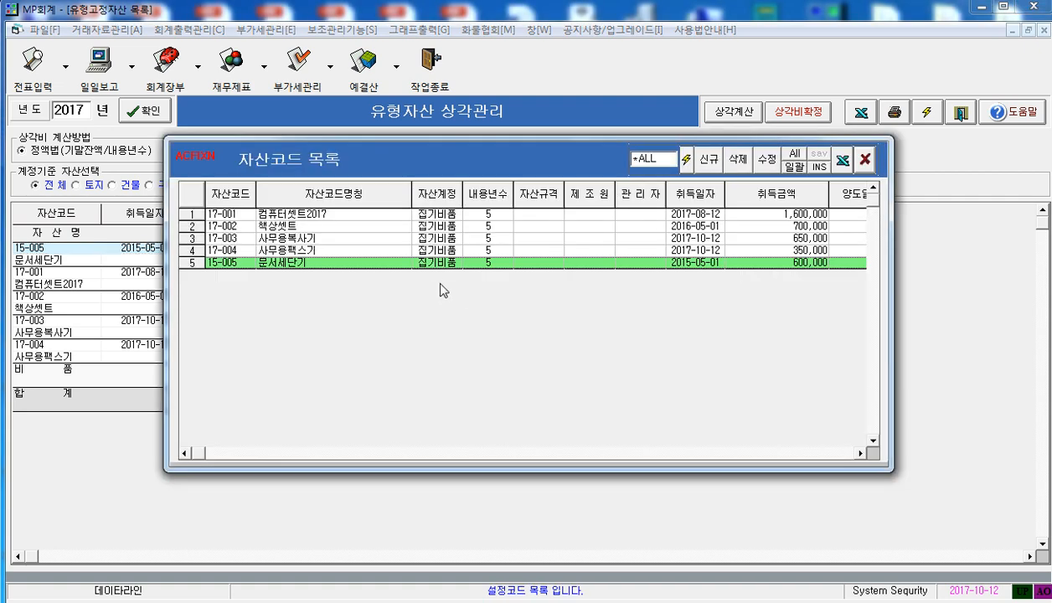
click(415, 250)
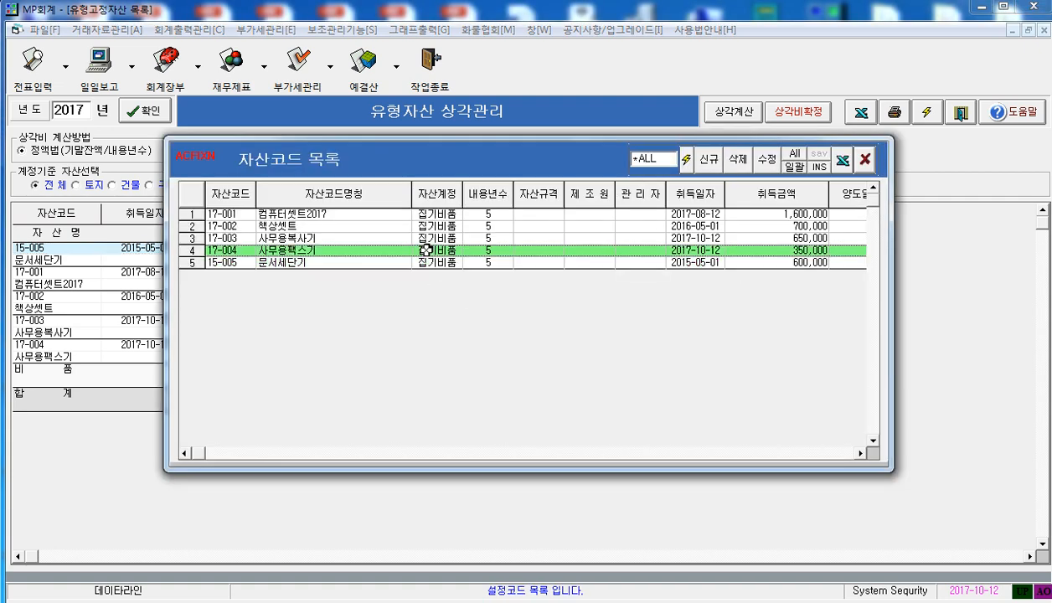
click(711, 161)
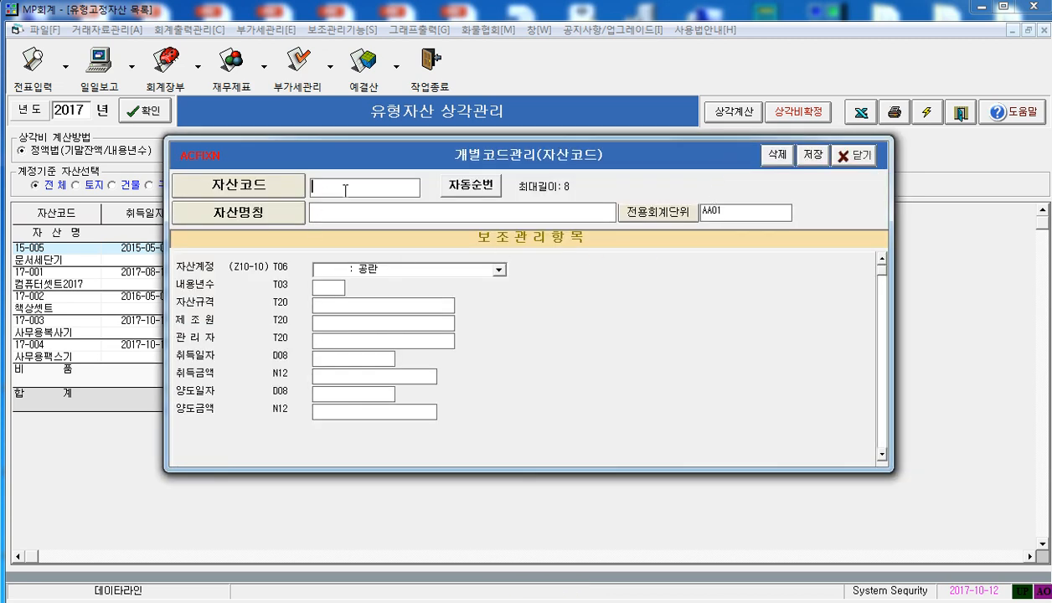
text(14-00)
text(피)
text(메)
text(이)
text(커)
key(Tab)
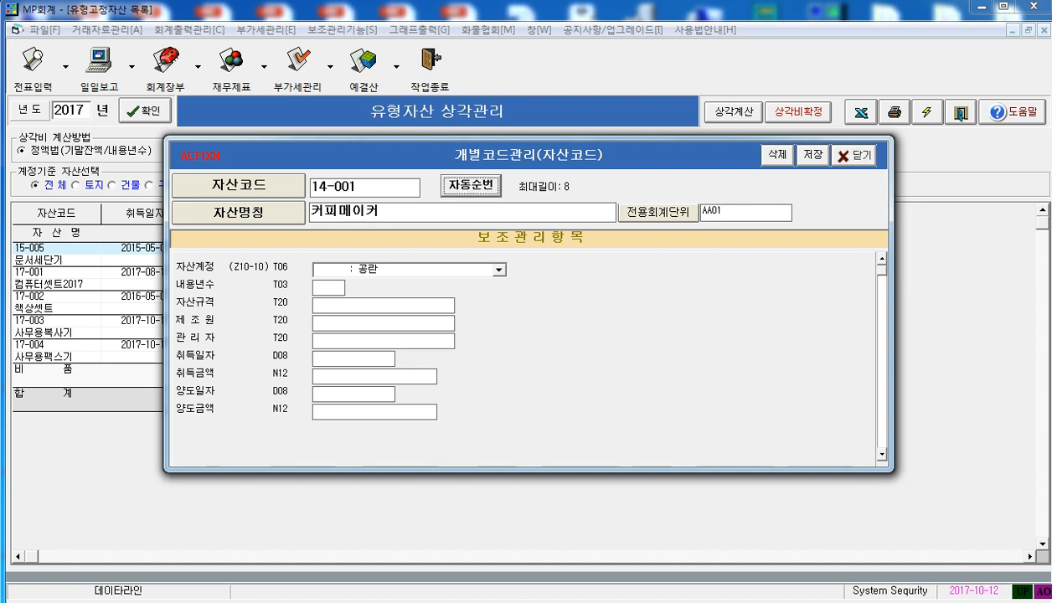
Assign 커피메이커 to asset account 172600 비품 with a useful life of 3 years
click(497, 271)
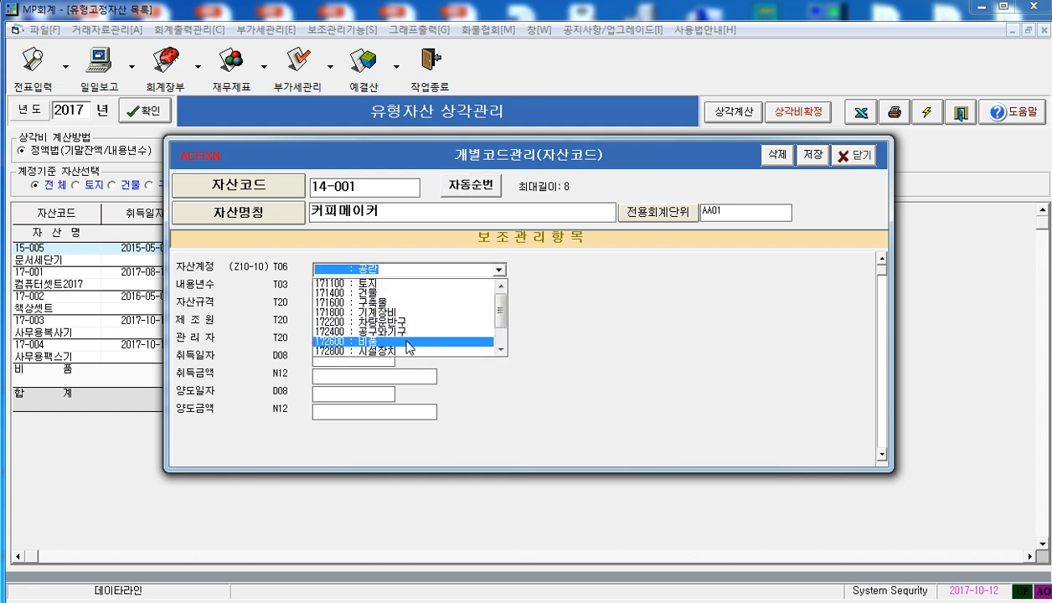
click(407, 343)
click(325, 287)
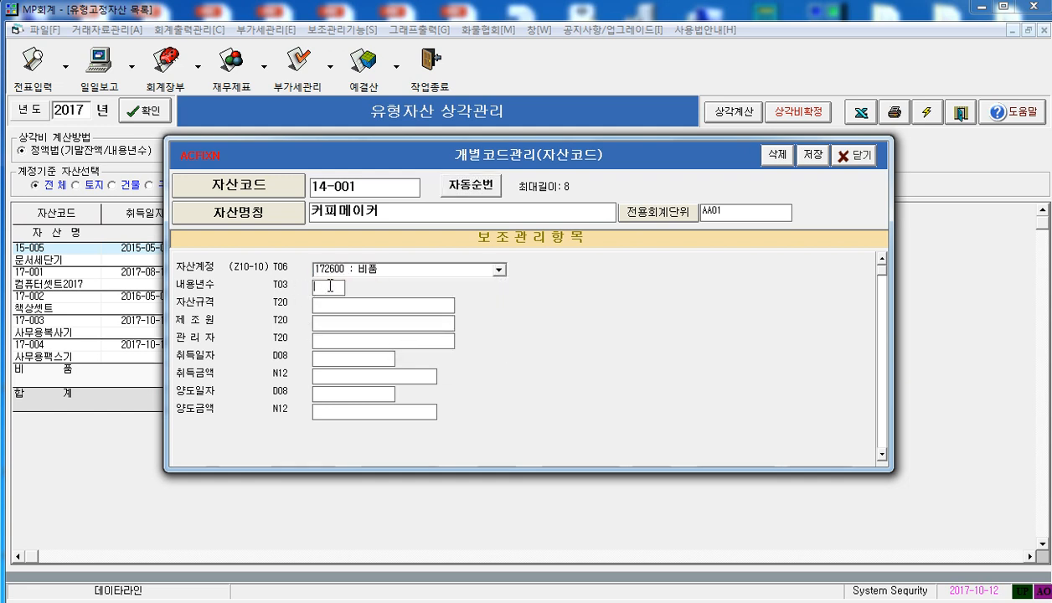
text(3)
key(Return)
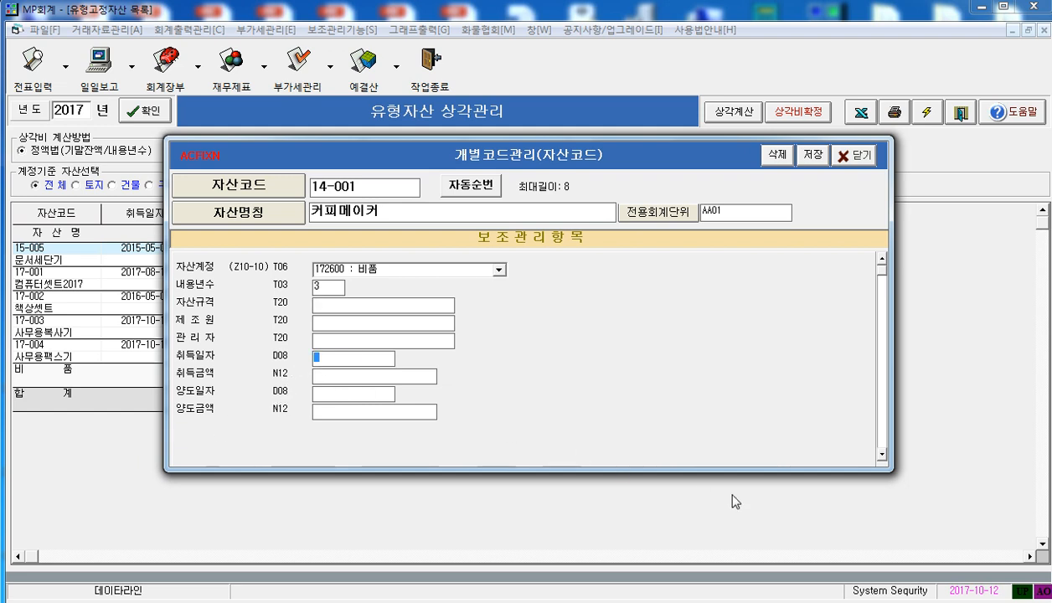
Enter 2014-05-01 as 커피메이커's acquisition date and 200,000 as its acquisition amount, and save the asset code
text(201)
text(4-05-)
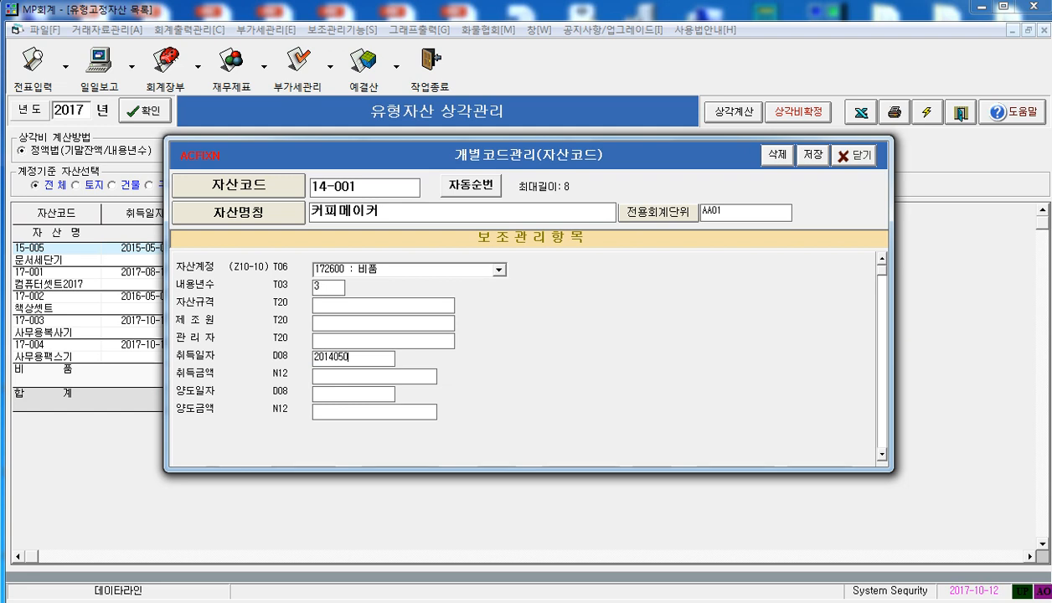
text(0)
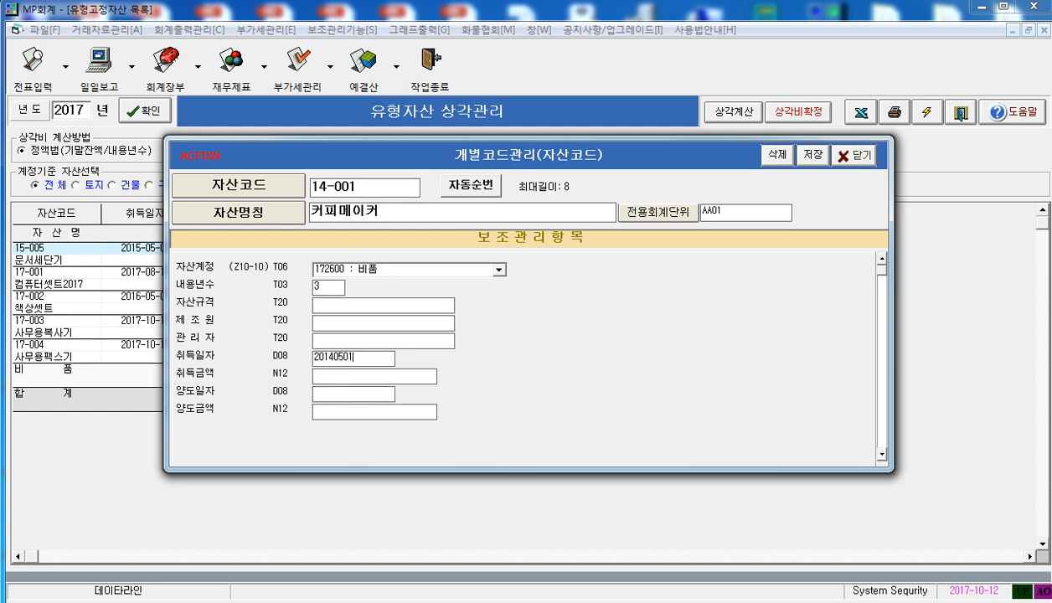
text(1)
key(Return)
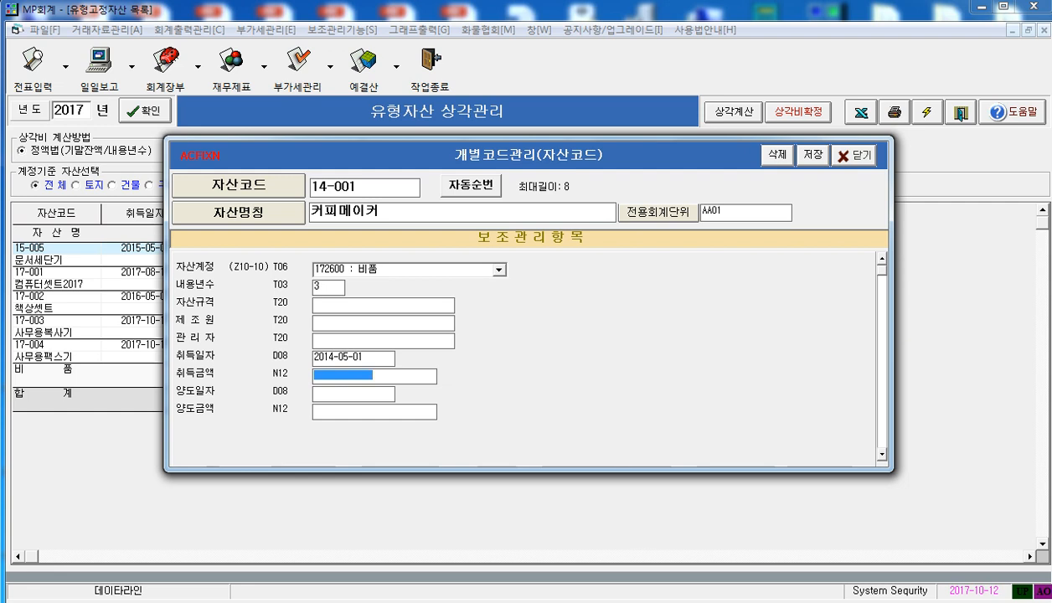
text(200000)
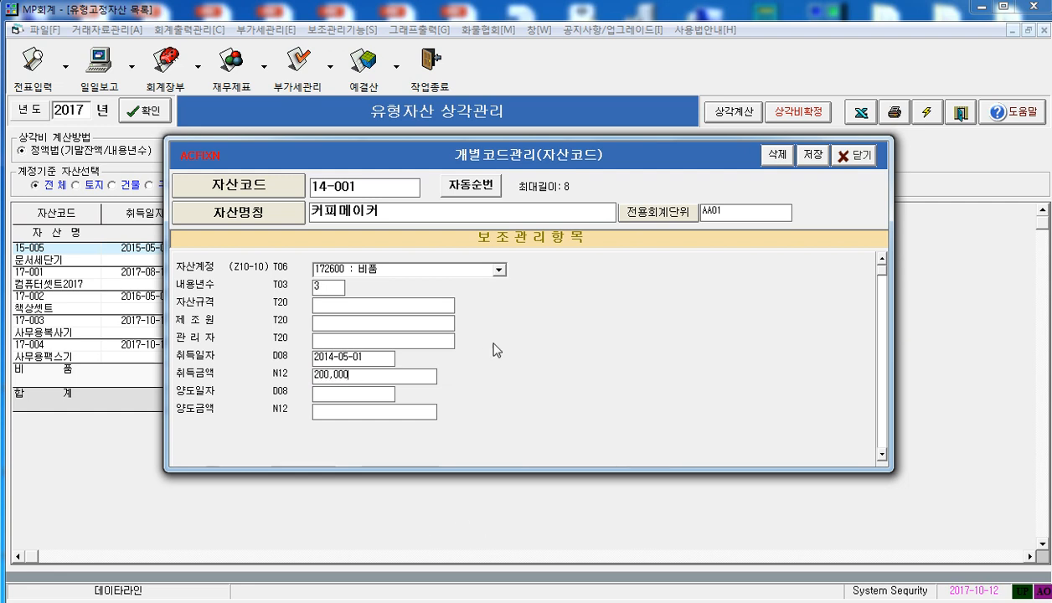
click(814, 156)
click(867, 481)
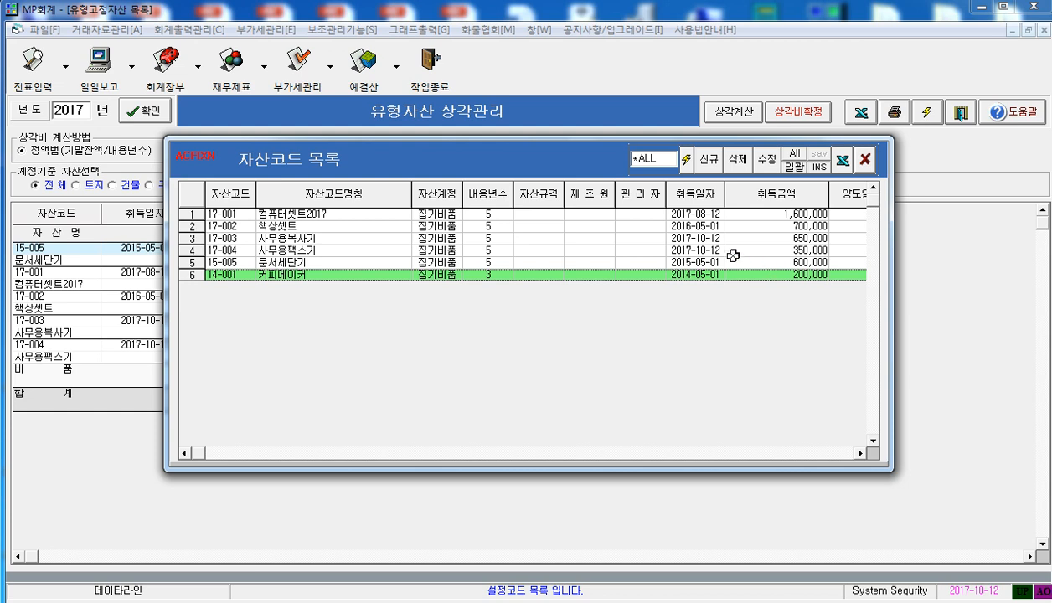
Close the asset code list, reload the 2017 depreciation list, and check which registered assets it includes
click(675, 215)
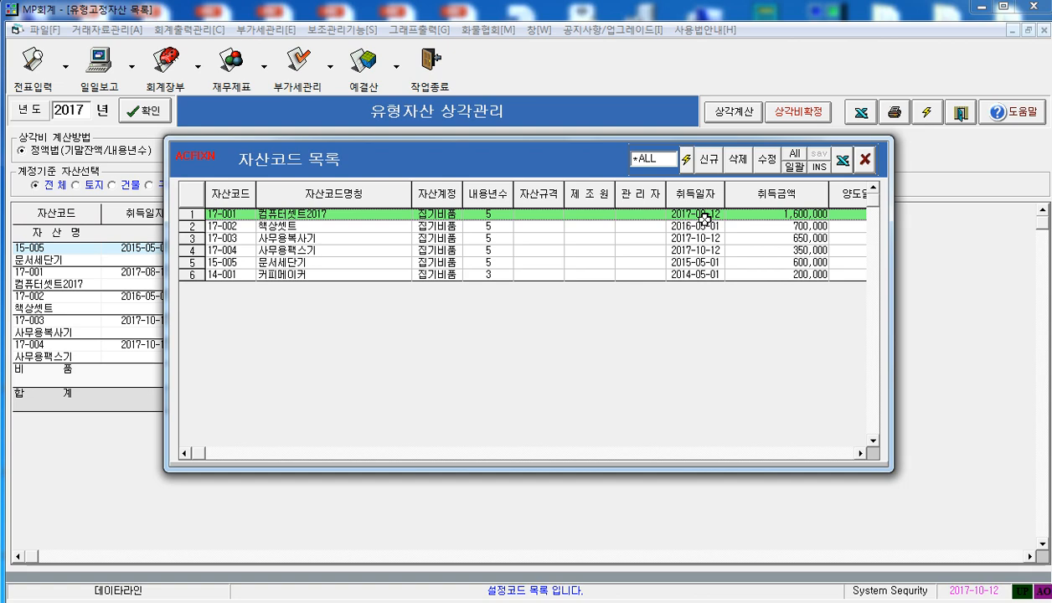
click(865, 162)
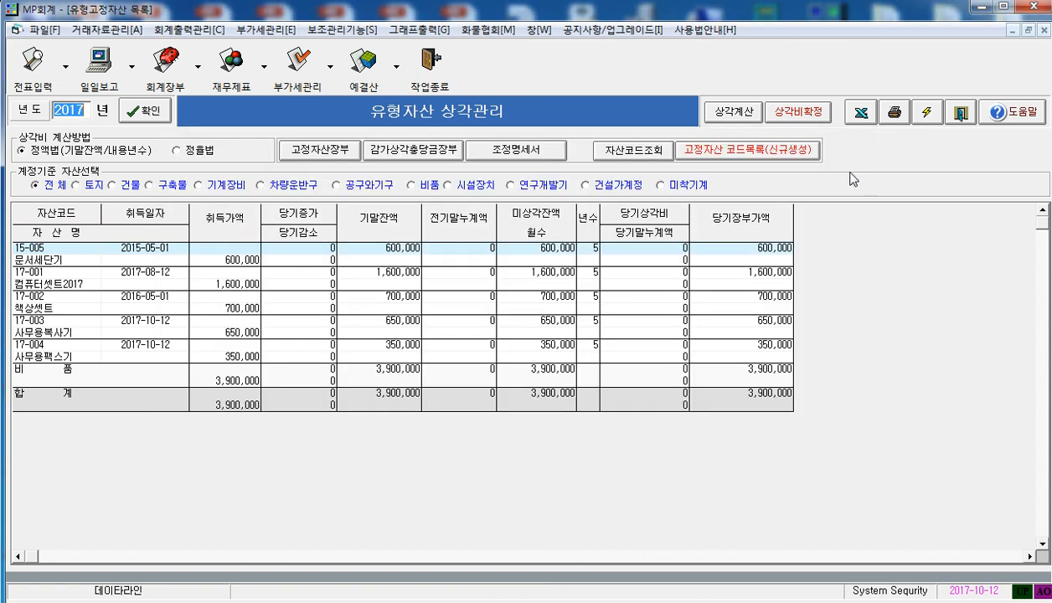
click(138, 115)
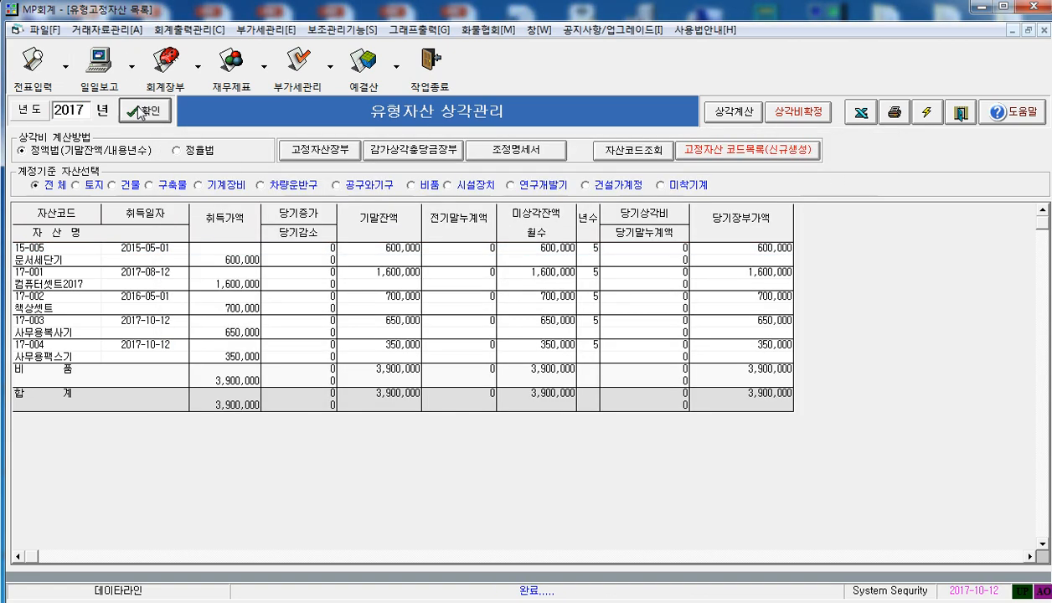
click(108, 355)
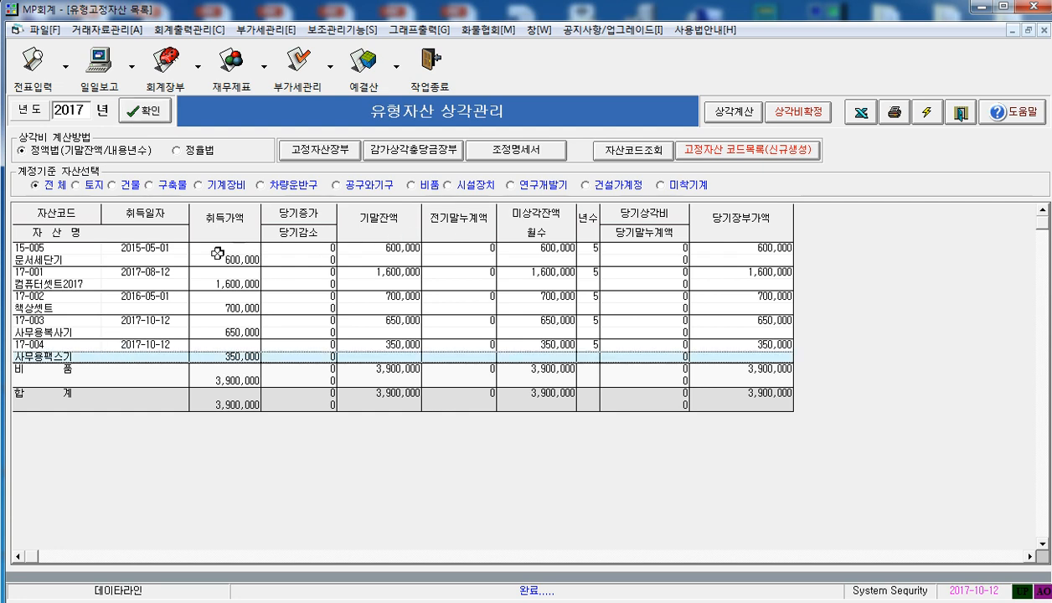
click(122, 251)
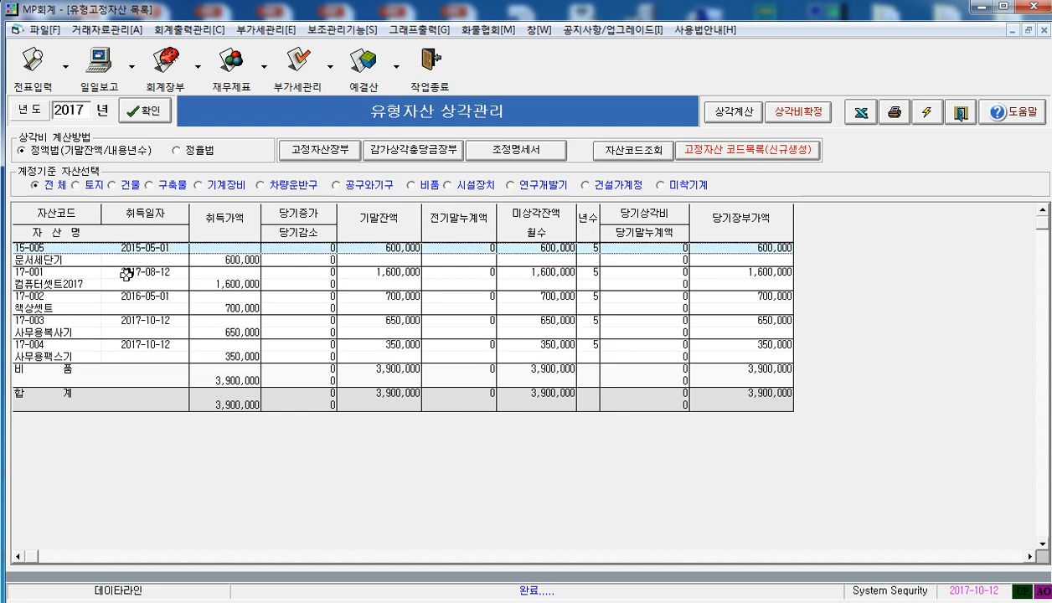
click(109, 262)
click(137, 285)
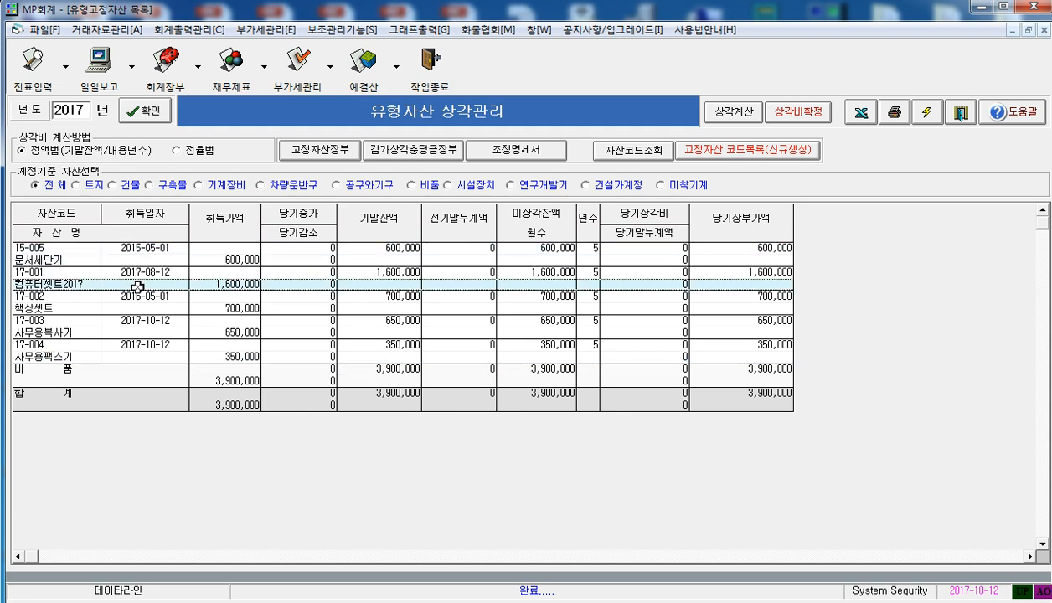
click(144, 321)
click(149, 305)
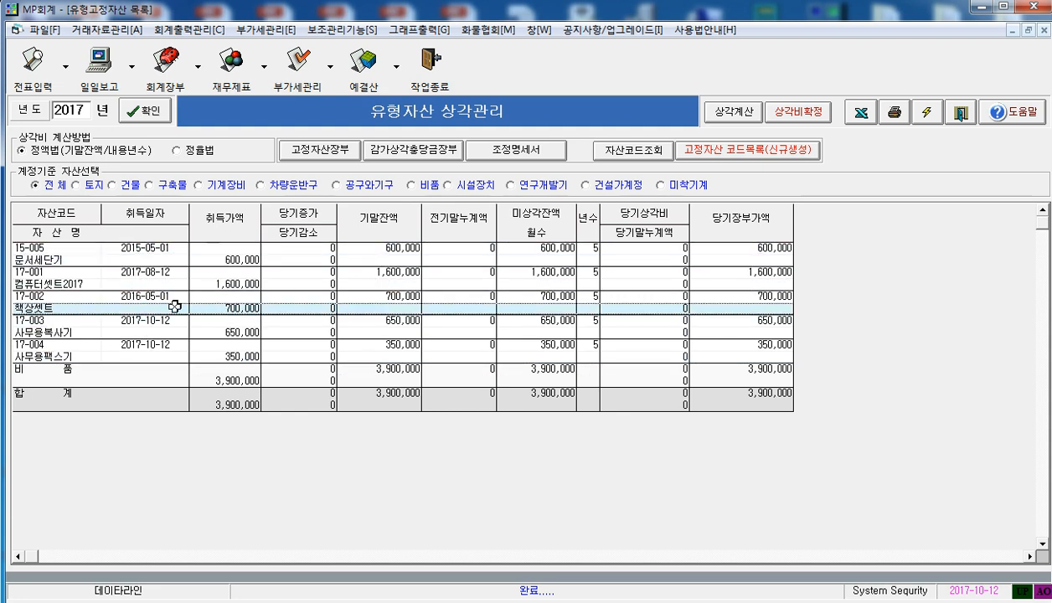
Reopen the asset code list, place it beside the depreciation list to compare their assets, and close it
click(734, 152)
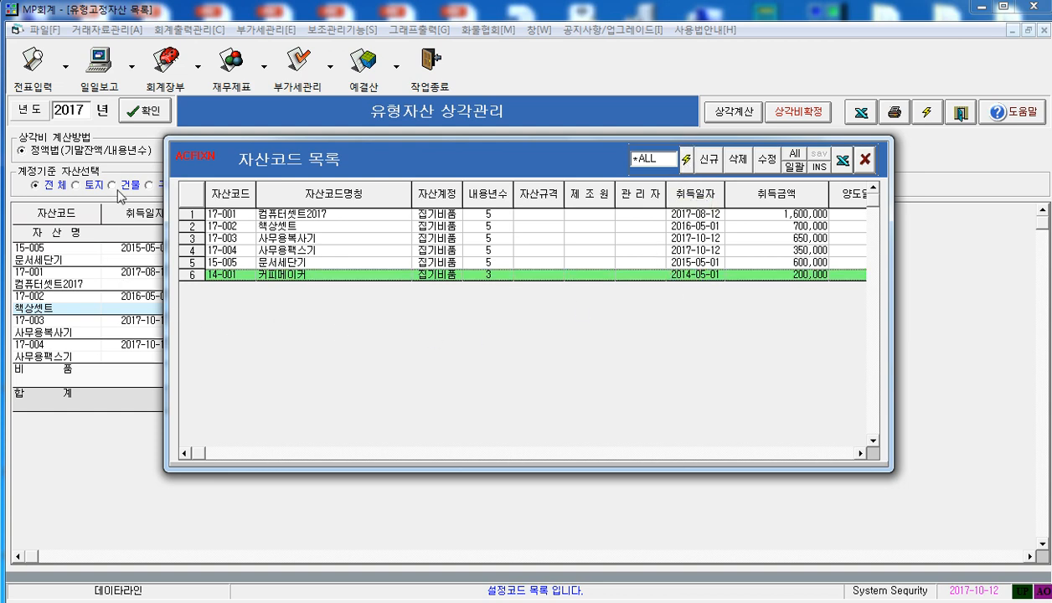
drag(344, 150, 591, 180)
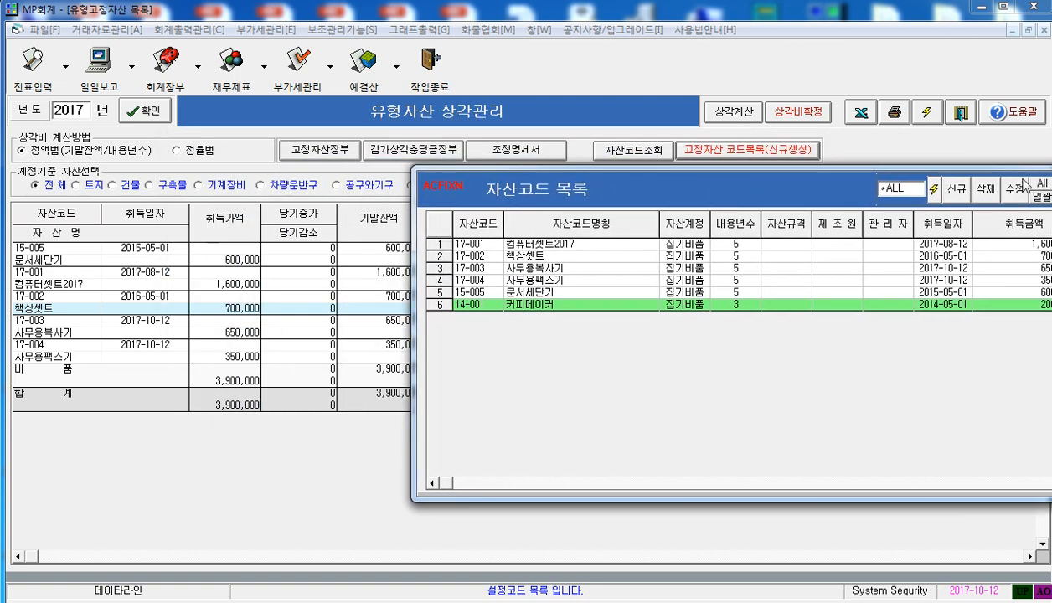
drag(781, 192, 627, 179)
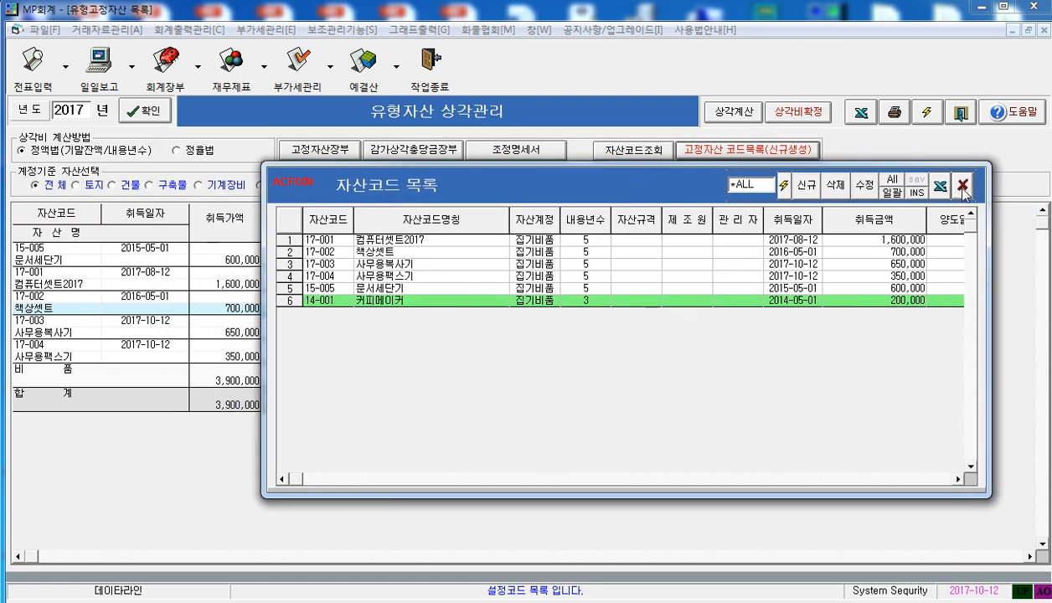
click(953, 192)
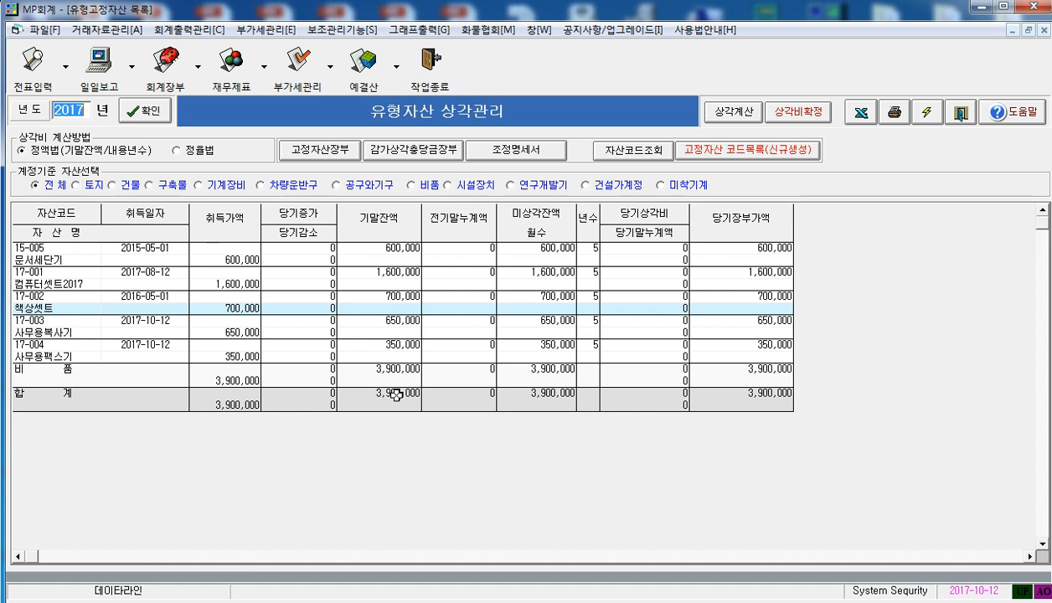
Open the fixed asset ledger for 172600 비품, examine each asset's carried-forward and debit amounts, and return to the depreciation list
click(315, 151)
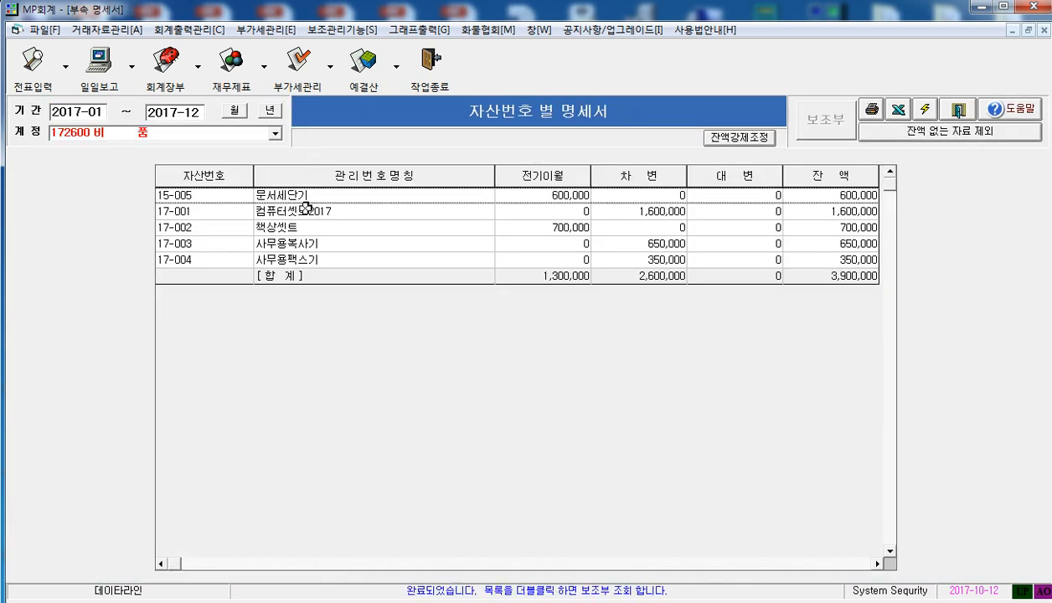
click(252, 194)
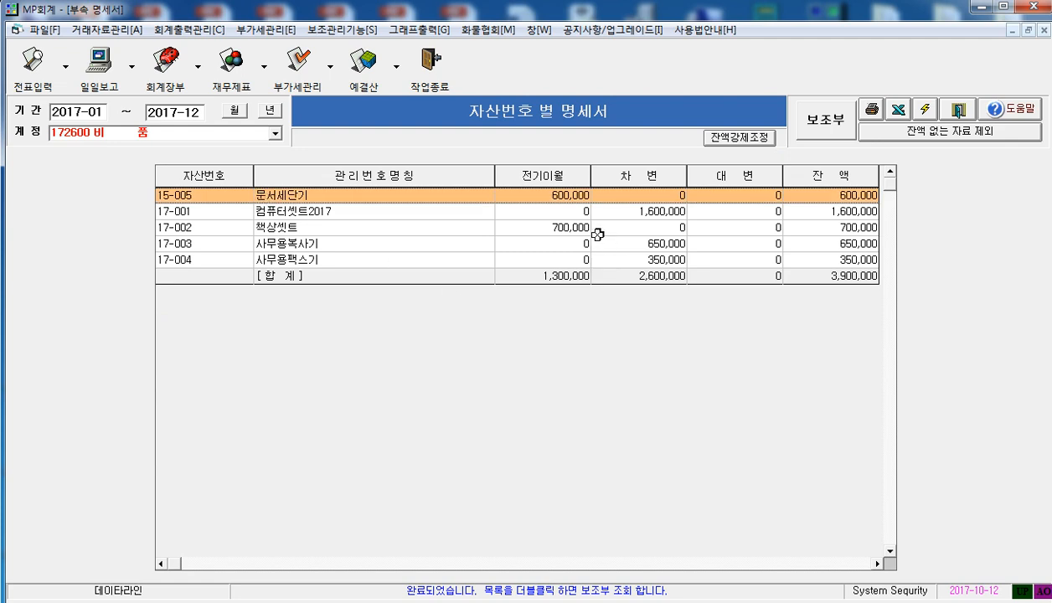
click(661, 211)
click(658, 241)
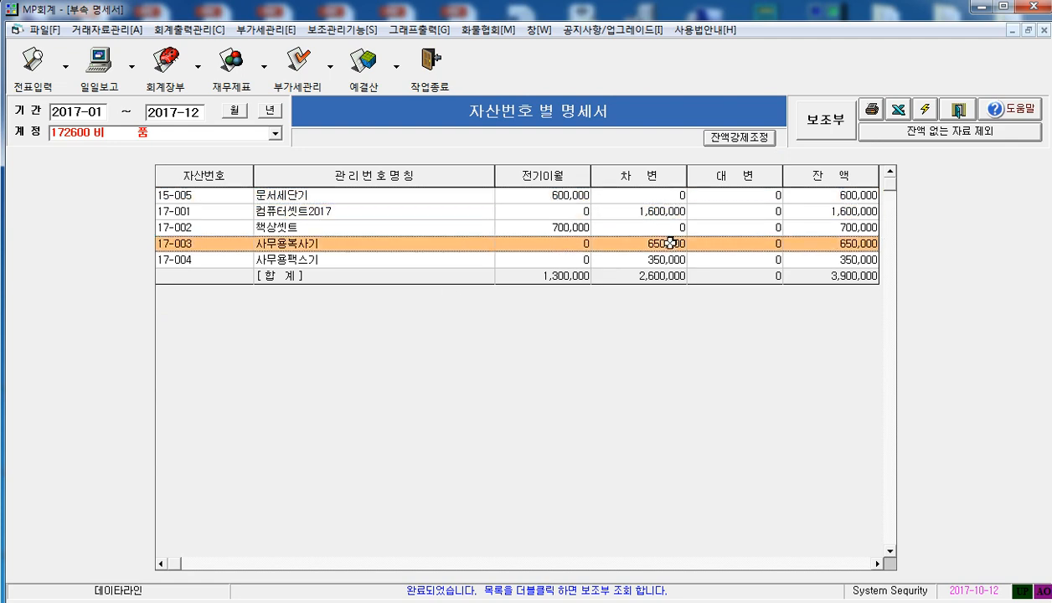
click(658, 259)
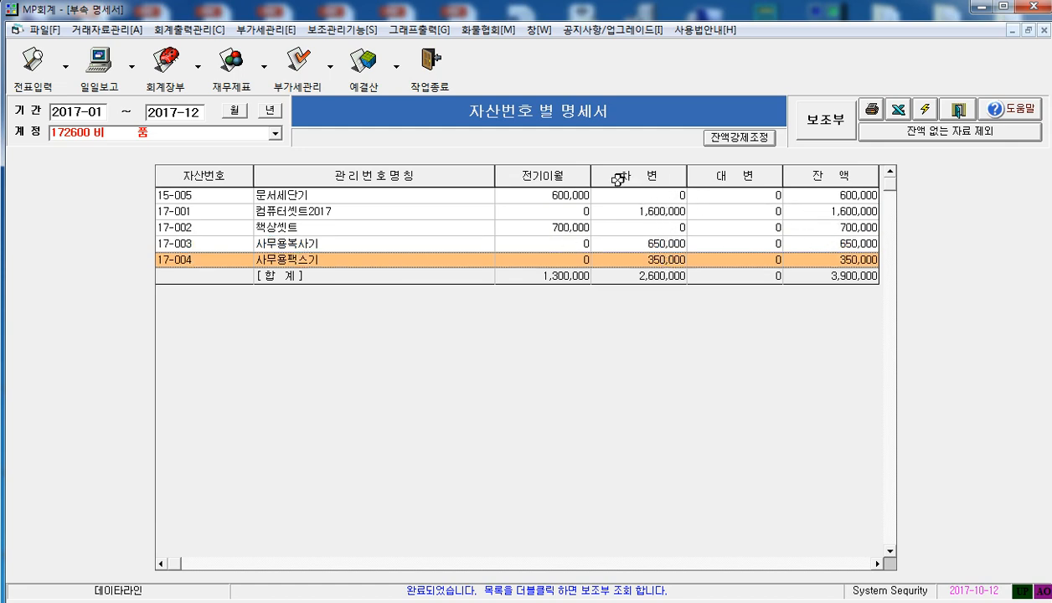
click(554, 193)
click(559, 229)
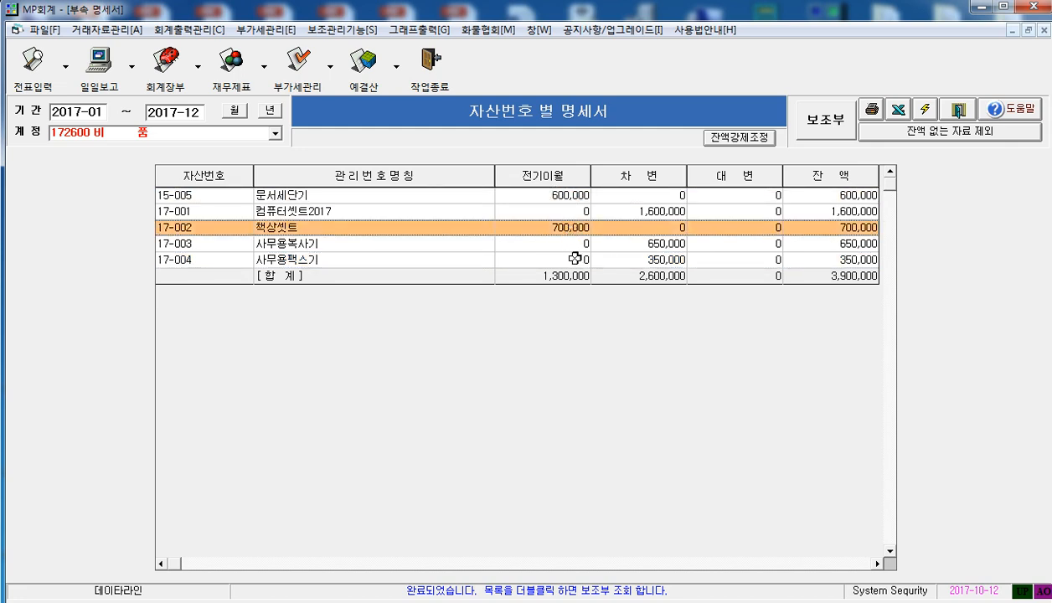
click(307, 261)
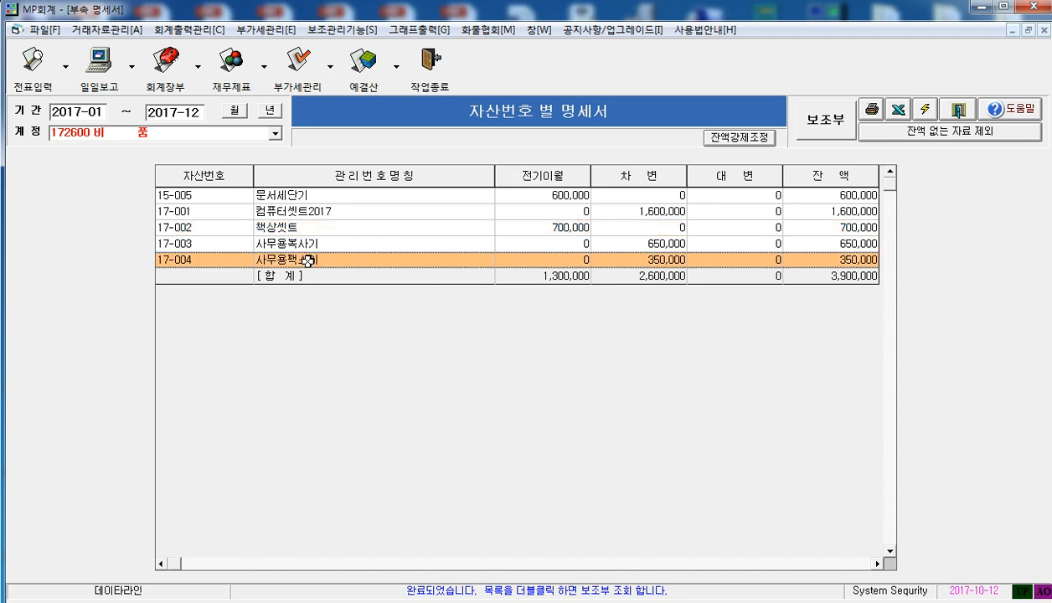
click(295, 210)
click(291, 245)
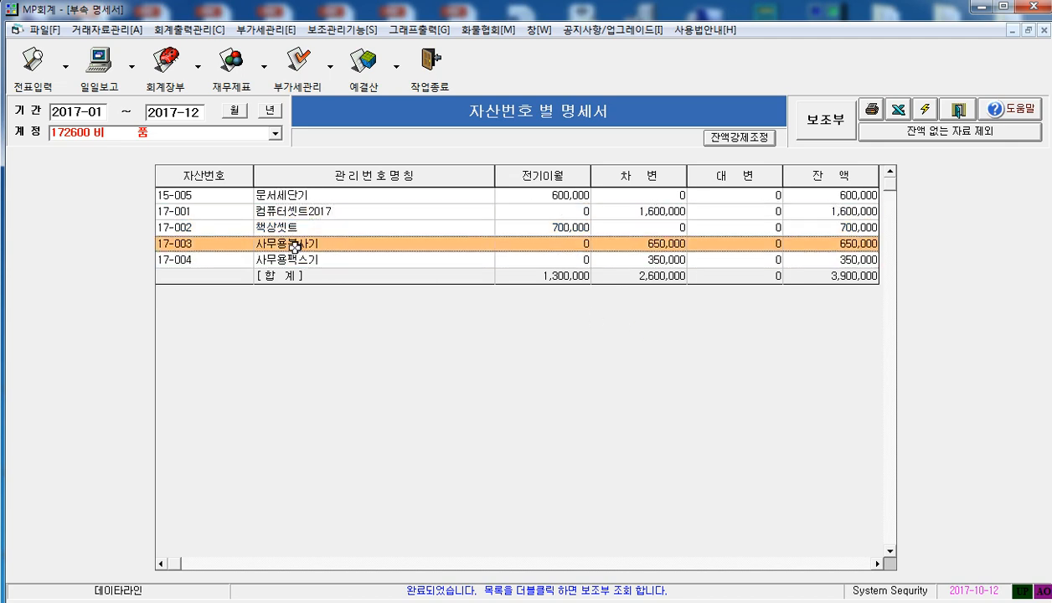
click(297, 260)
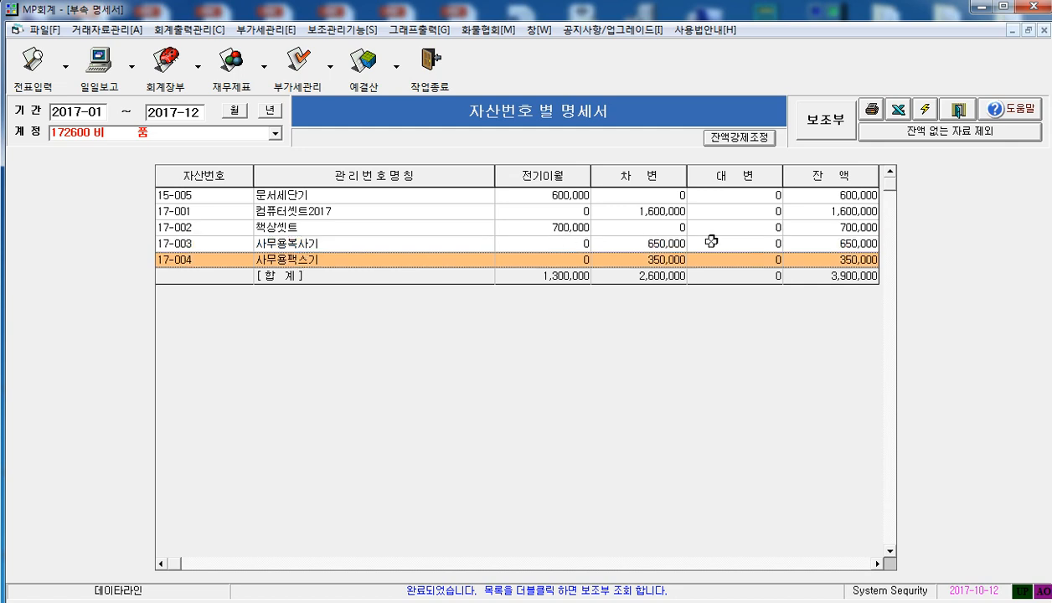
click(948, 108)
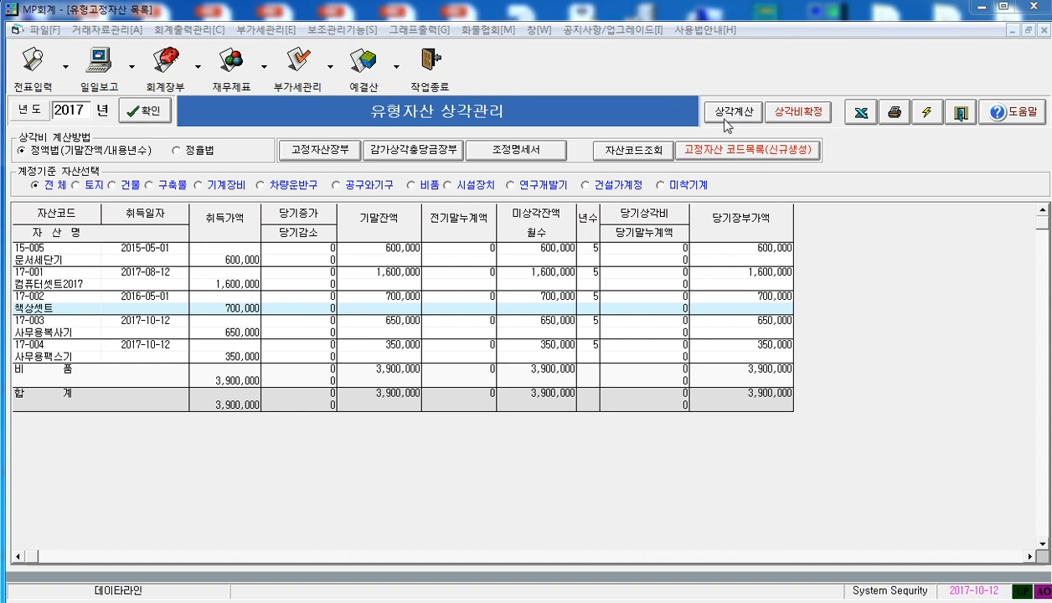
Reload the 2017 asset list and calculate depreciation through month 12, leaving monthly depreciation off
click(156, 116)
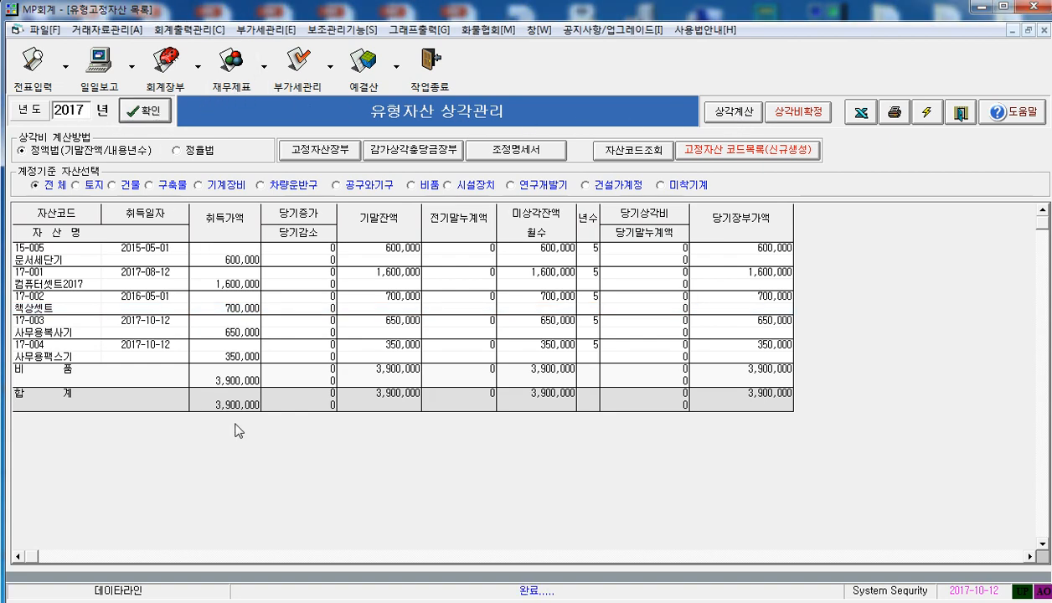
click(726, 113)
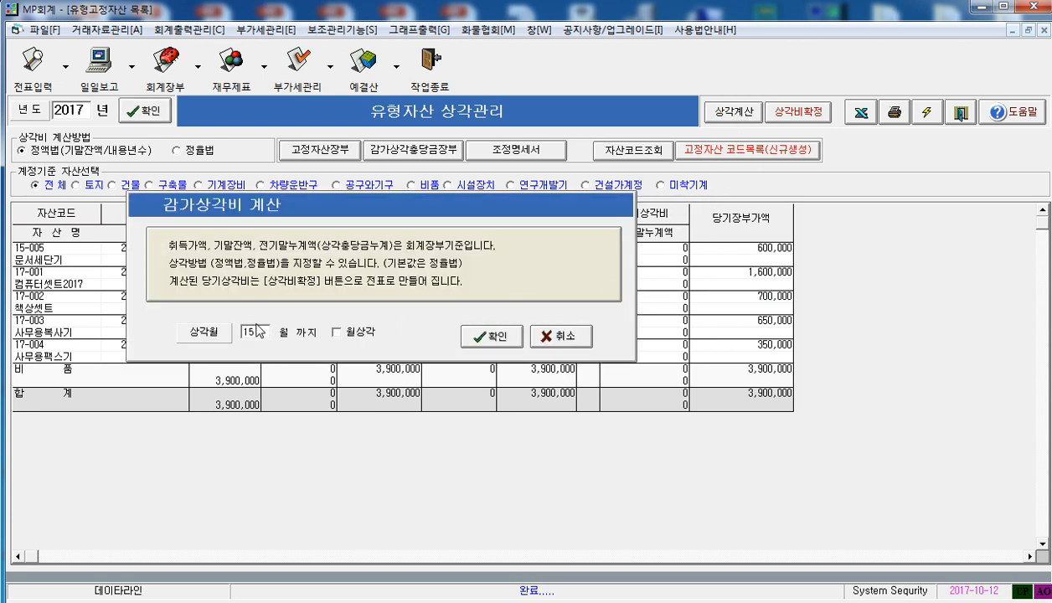
drag(257, 329, 290, 345)
text(12)
click(493, 336)
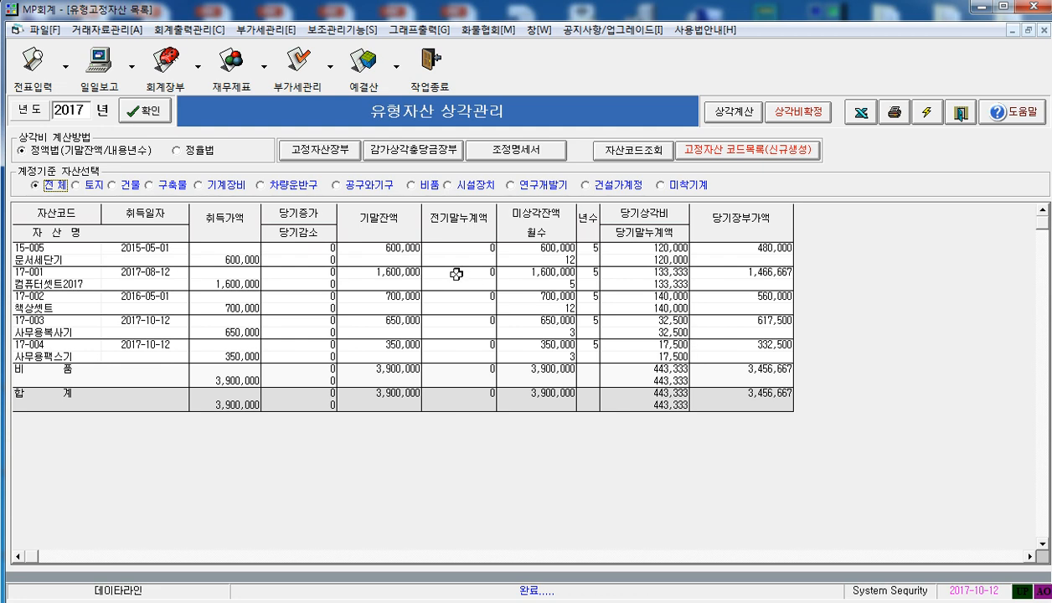
Examine each asset's acquisition date, depreciation months and current-year depreciation, from 문서세단기 through 사무용복사기
click(566, 260)
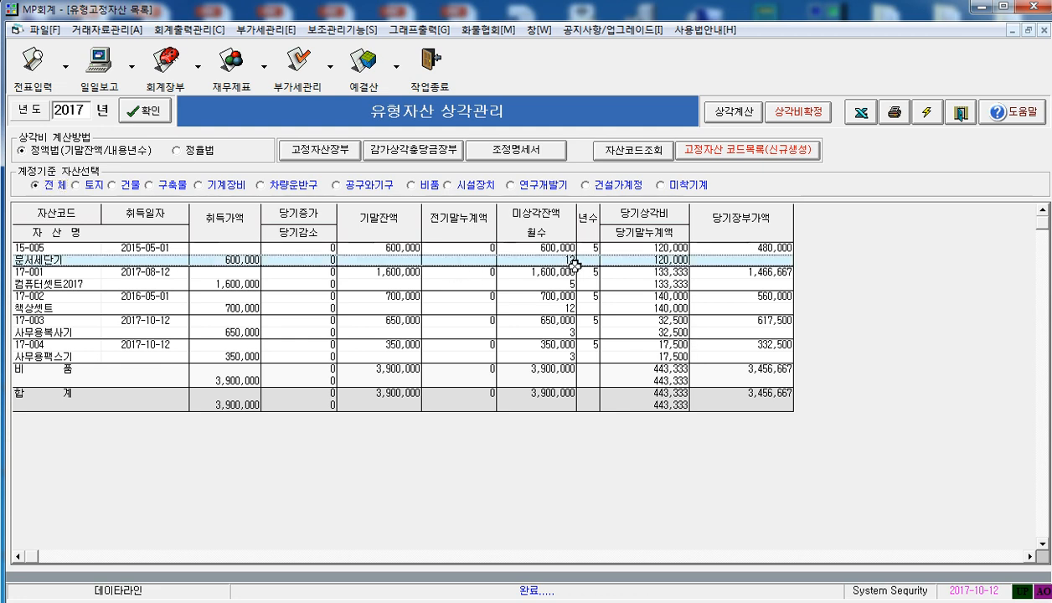
click(656, 282)
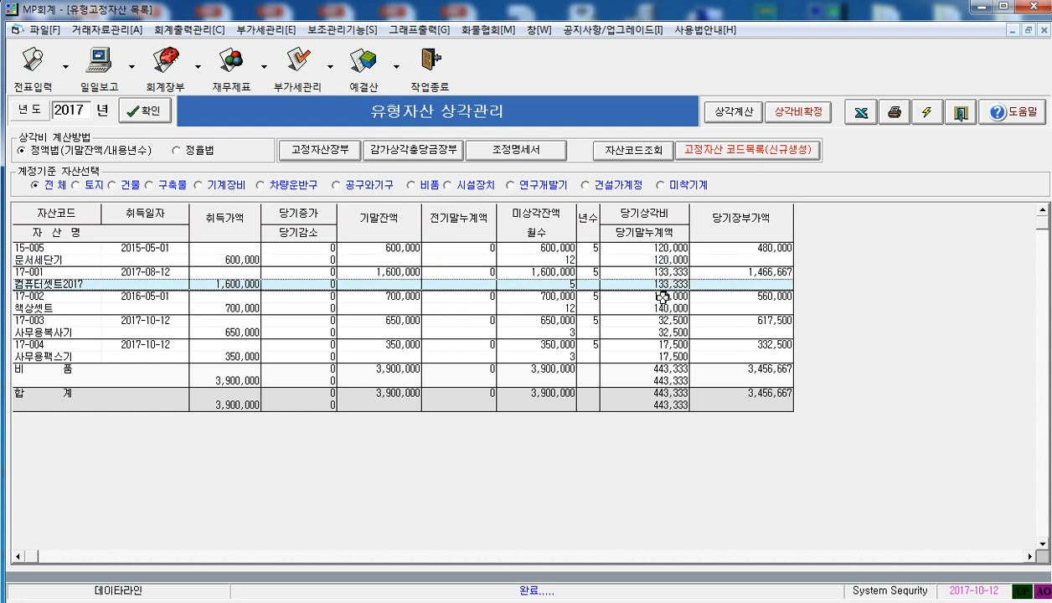
click(651, 297)
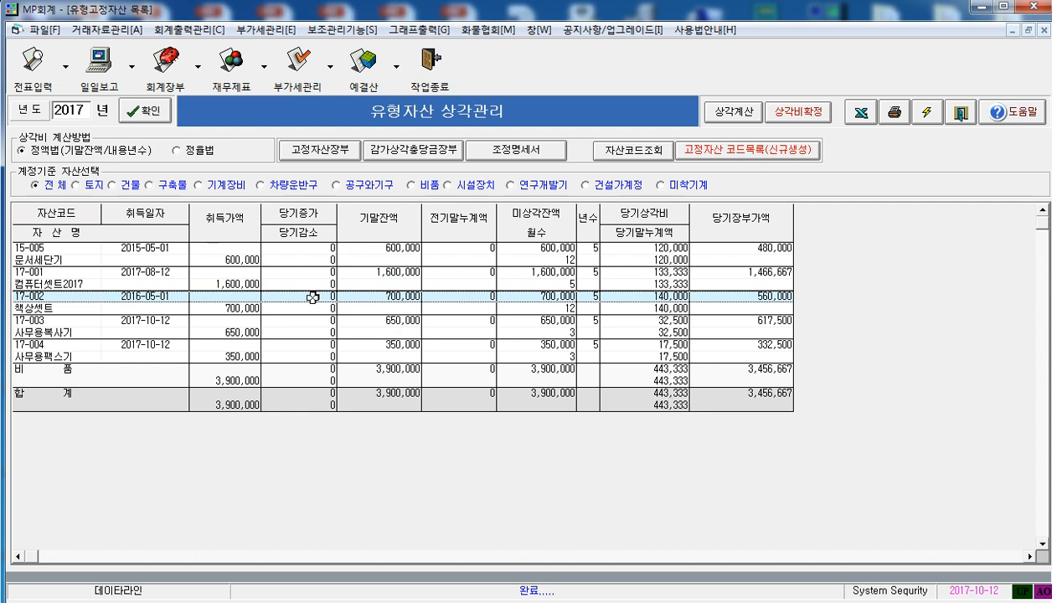
click(136, 249)
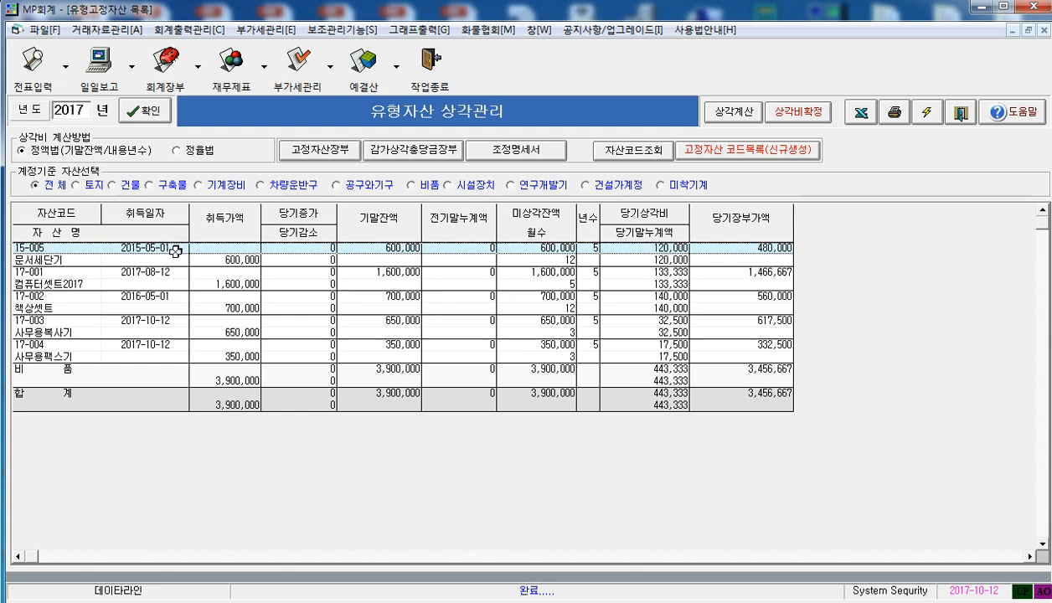
click(567, 262)
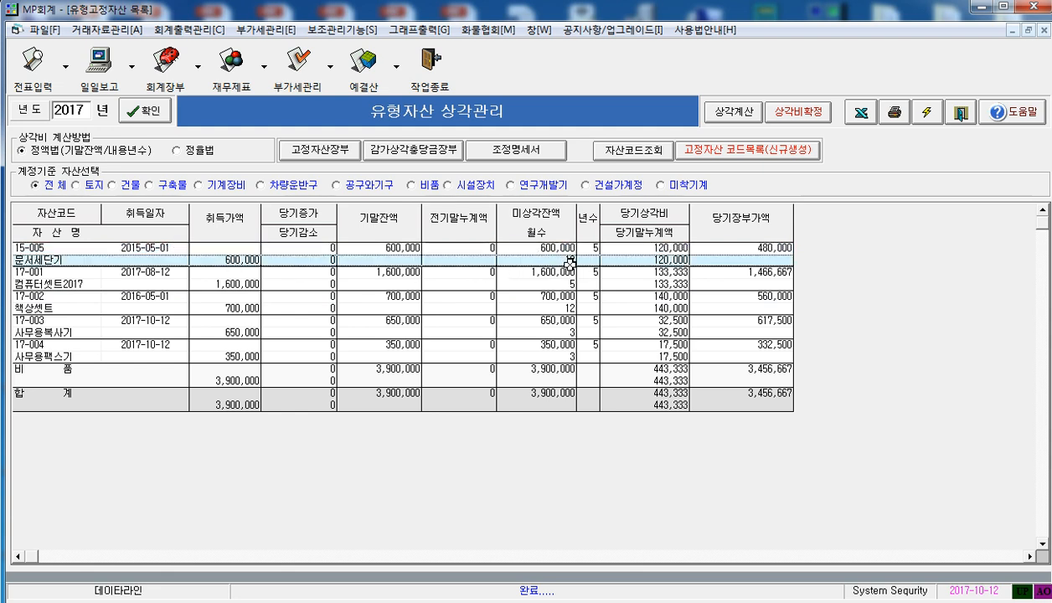
click(674, 250)
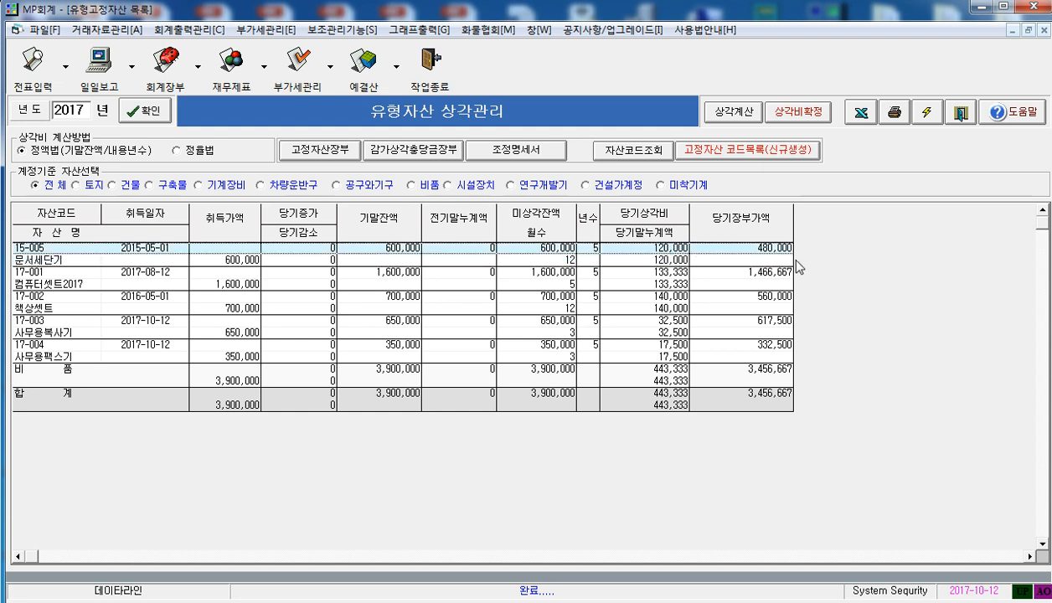
click(110, 282)
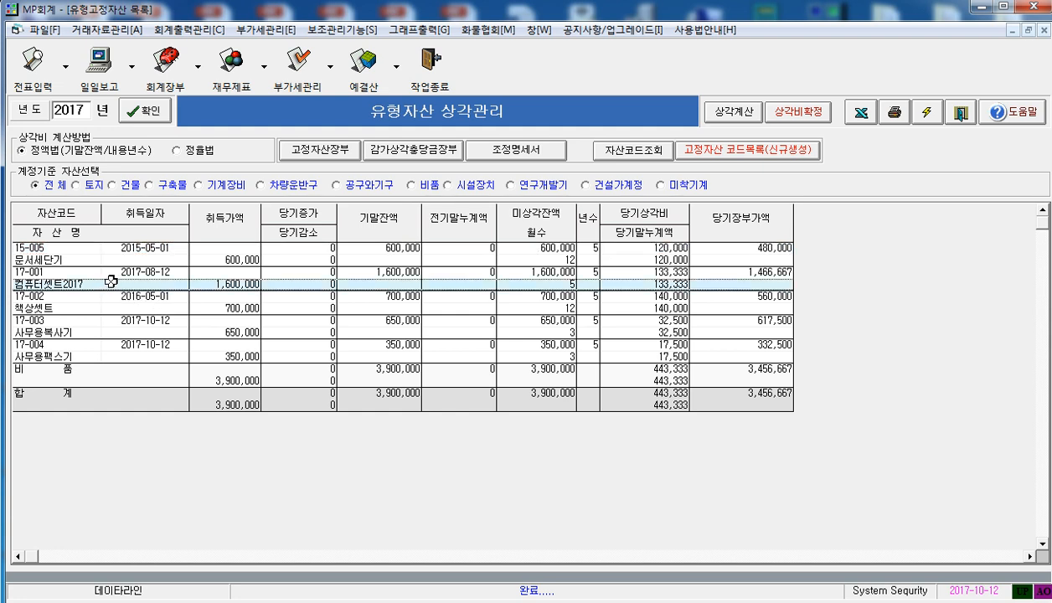
click(165, 269)
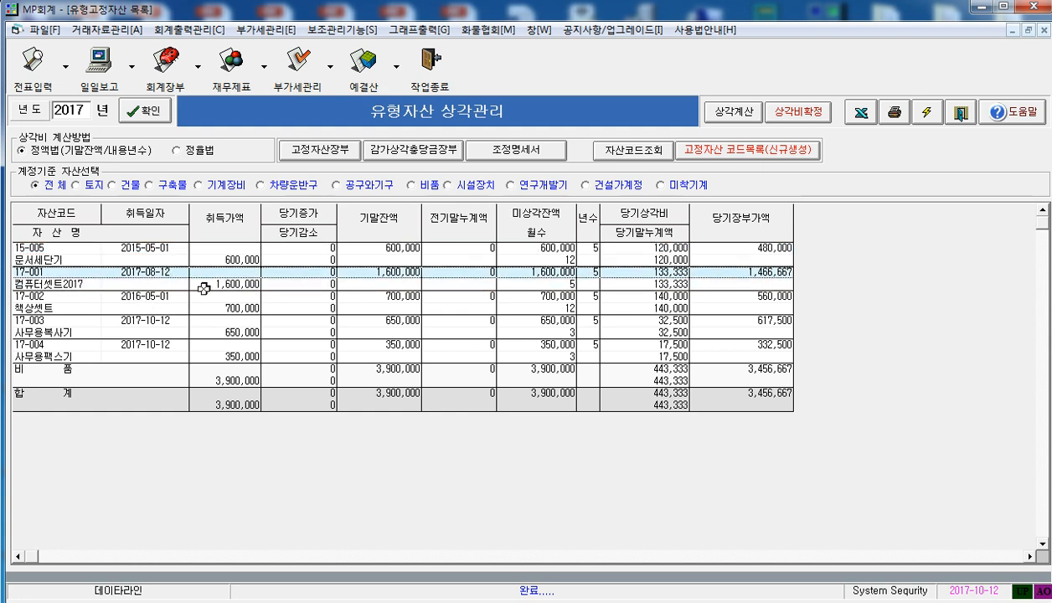
click(560, 286)
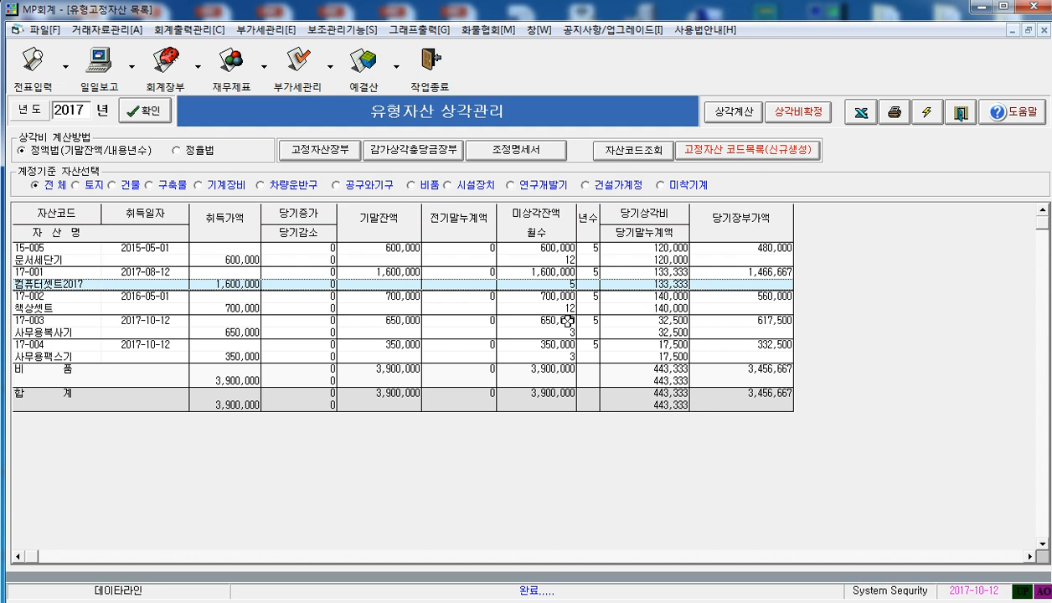
click(553, 293)
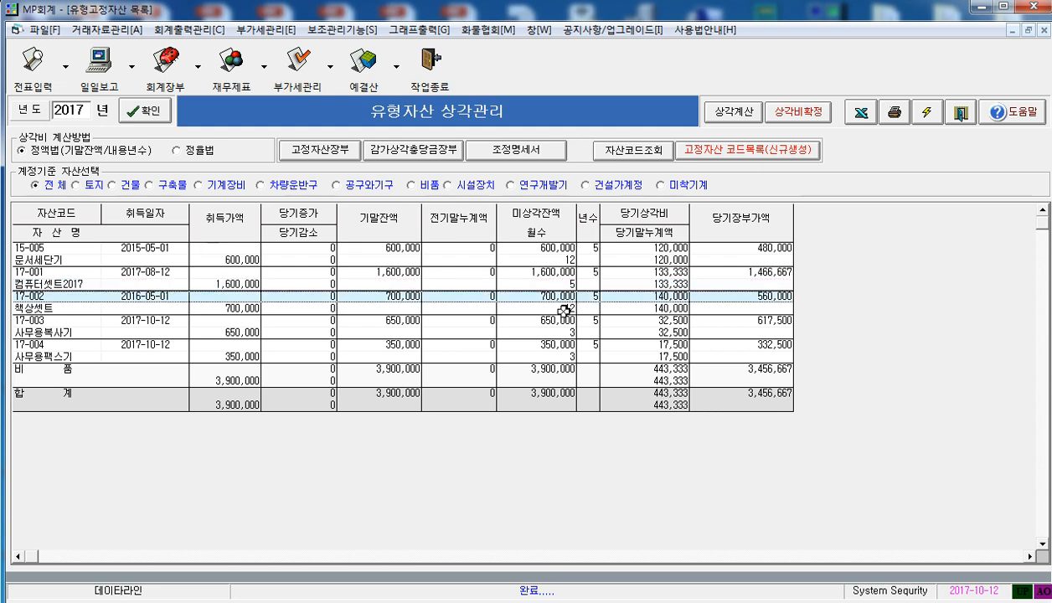
click(558, 334)
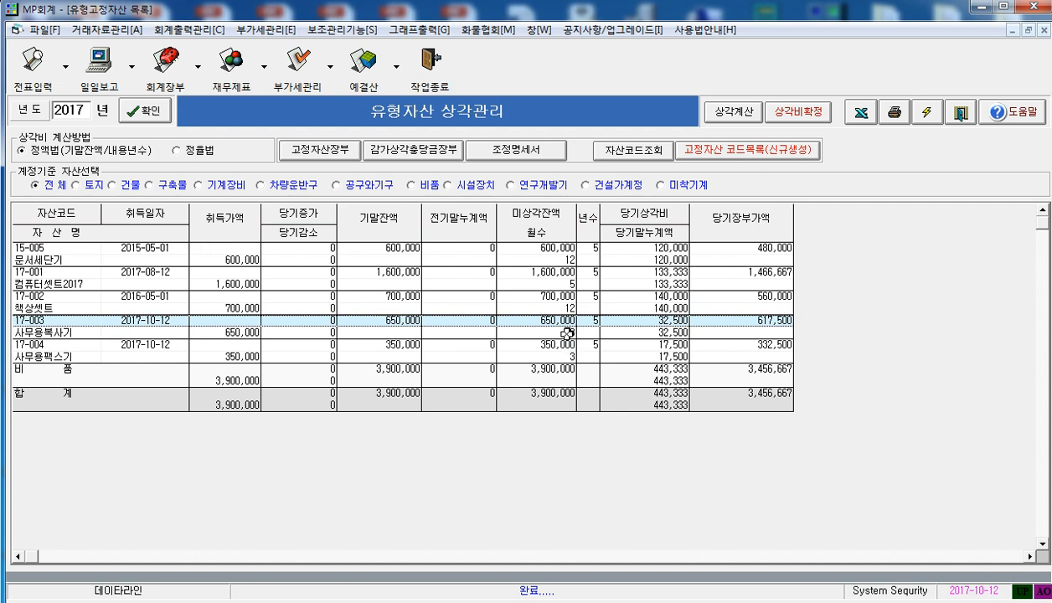
click(565, 334)
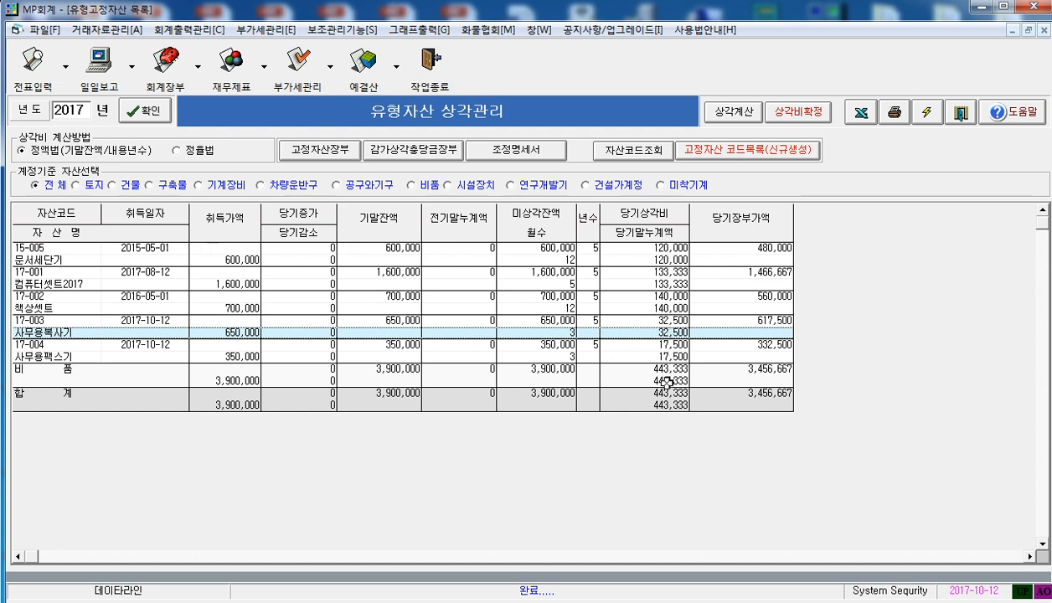
Finalize the calculated 2017 depreciation as an automatic allowance voucher dated at the end of December
click(796, 122)
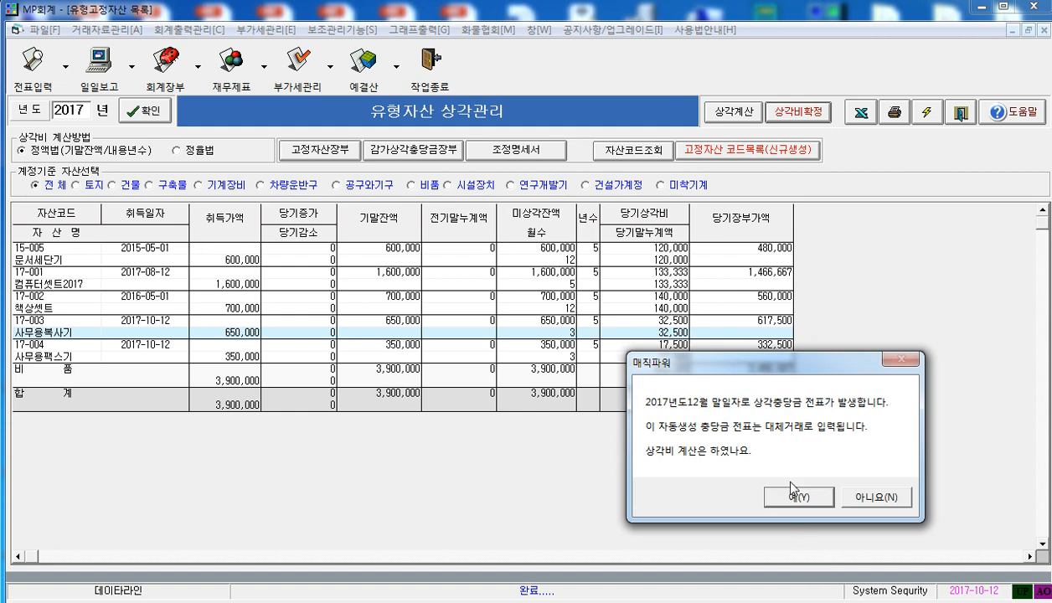
click(799, 497)
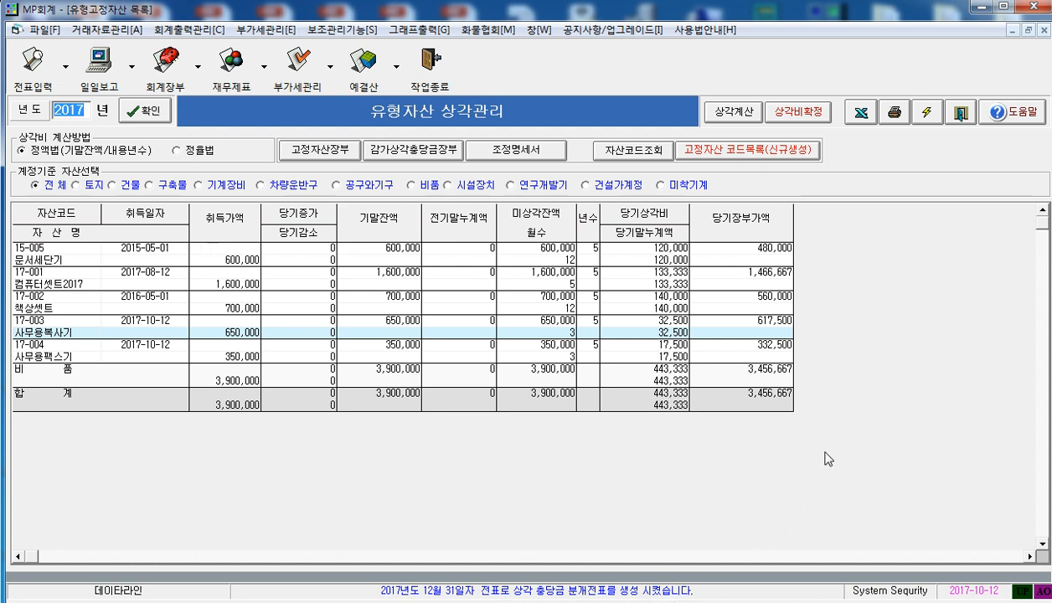
Open the 2017-12-31 depreciation voucher from the refreshed voucher list, examine its debit and credit entries, and return to the depreciation list
click(62, 55)
click(48, 122)
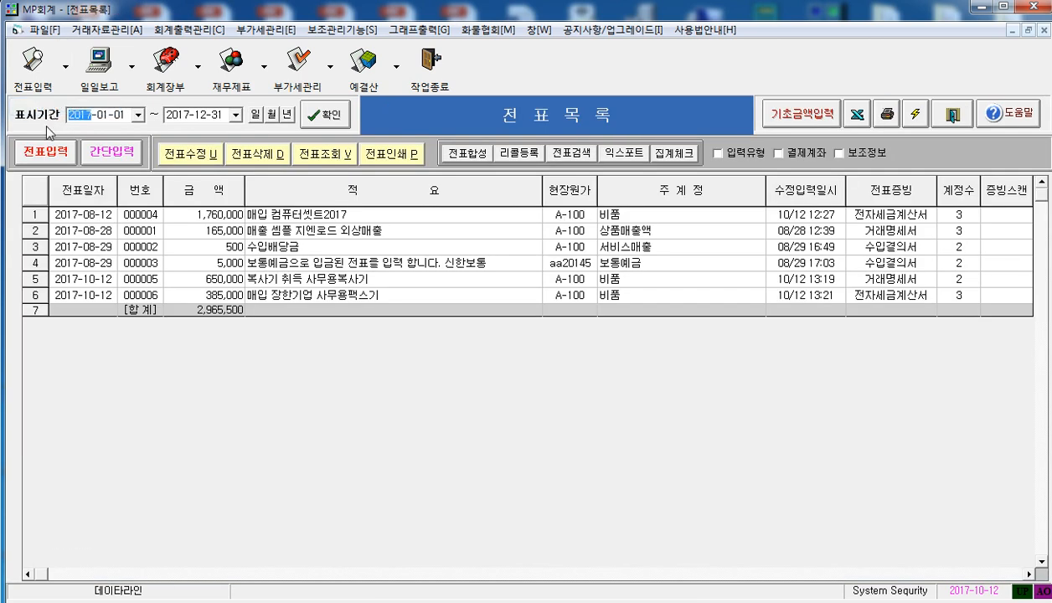
click(335, 118)
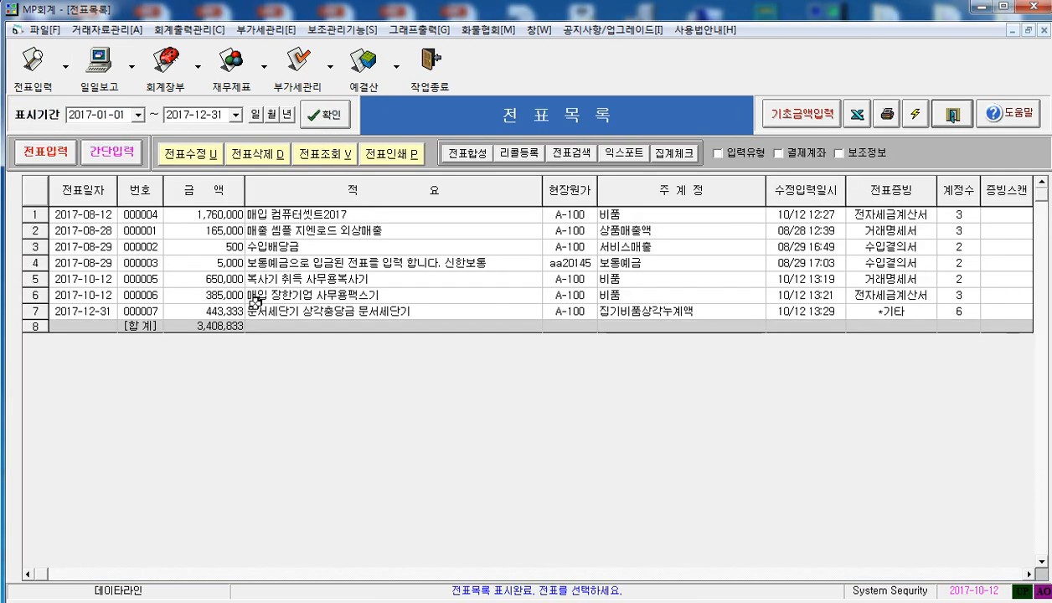
click(160, 310)
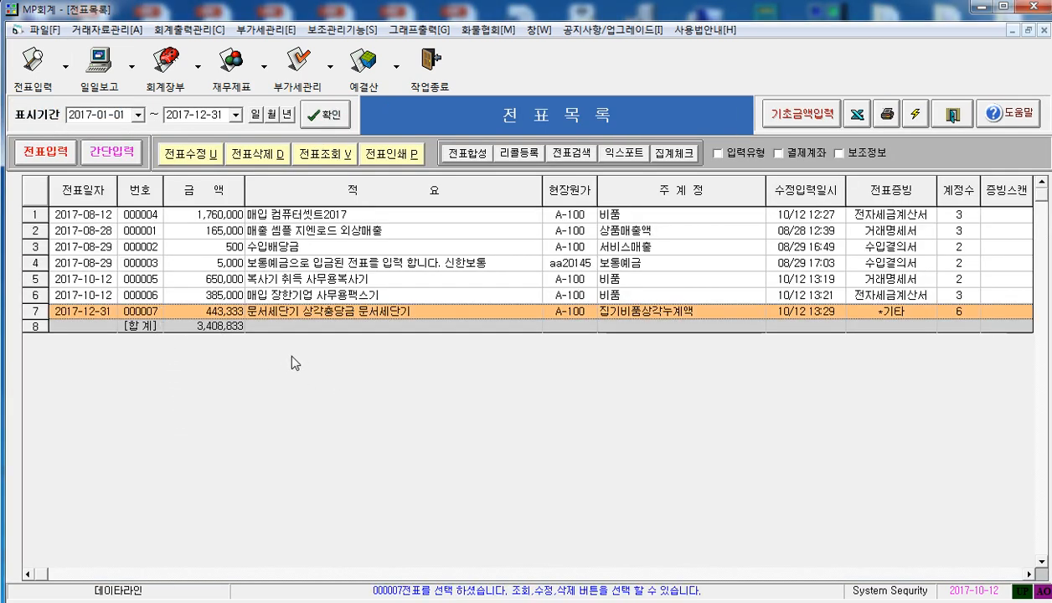
click(194, 155)
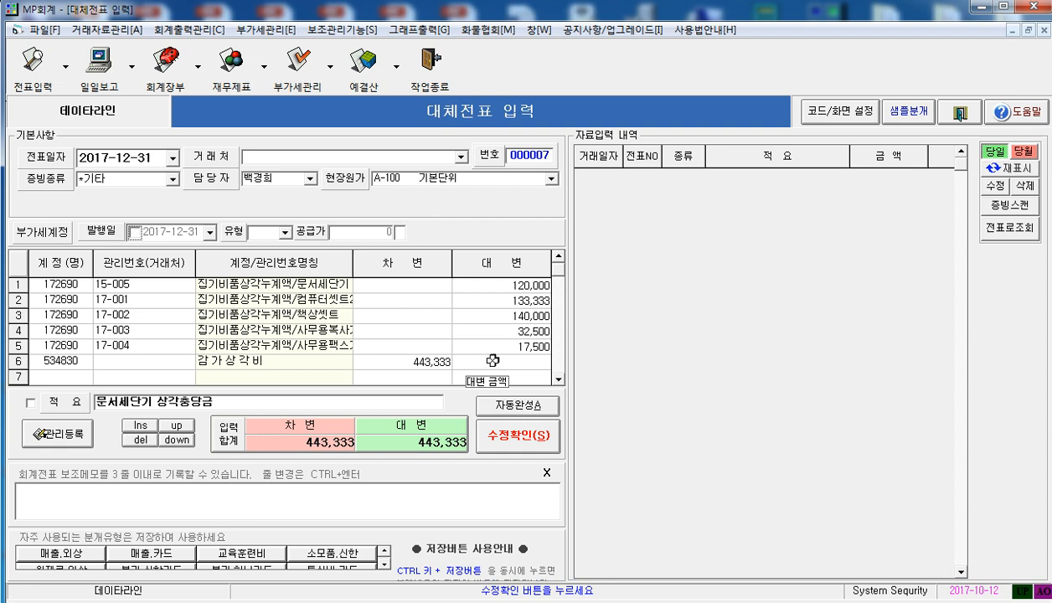
click(962, 113)
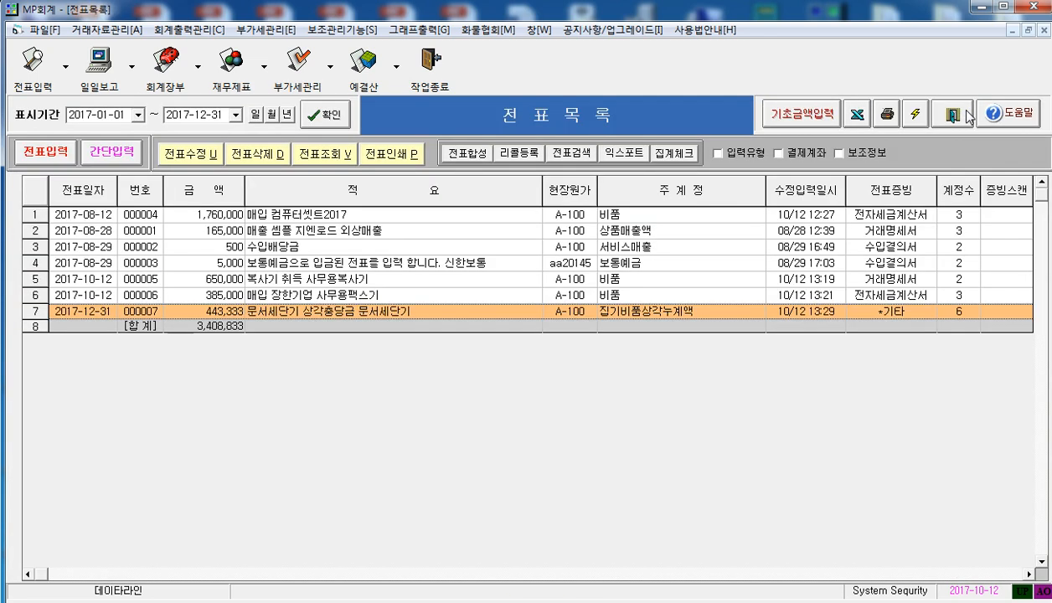
click(955, 114)
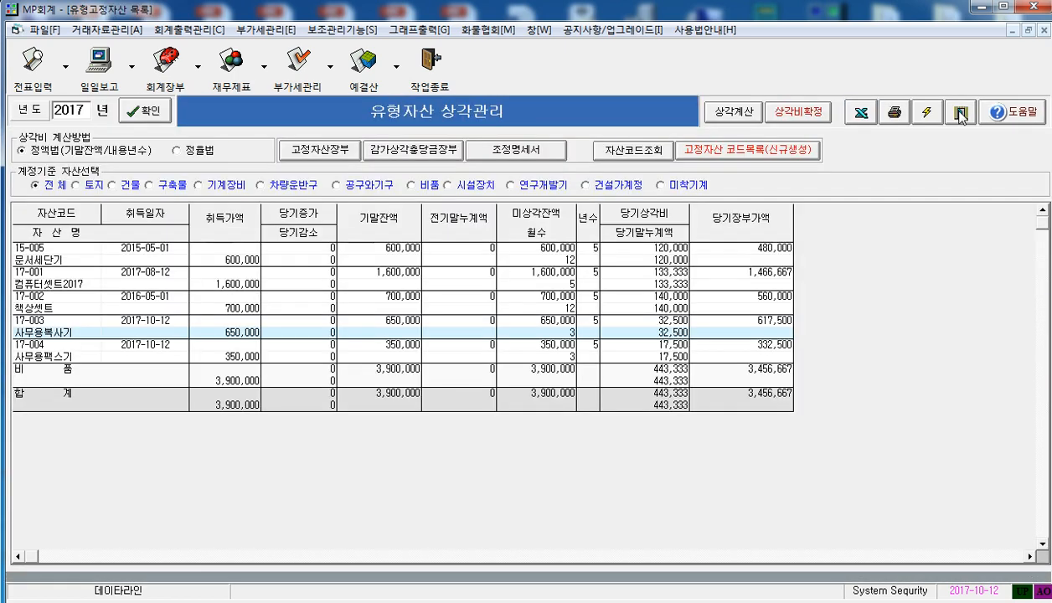